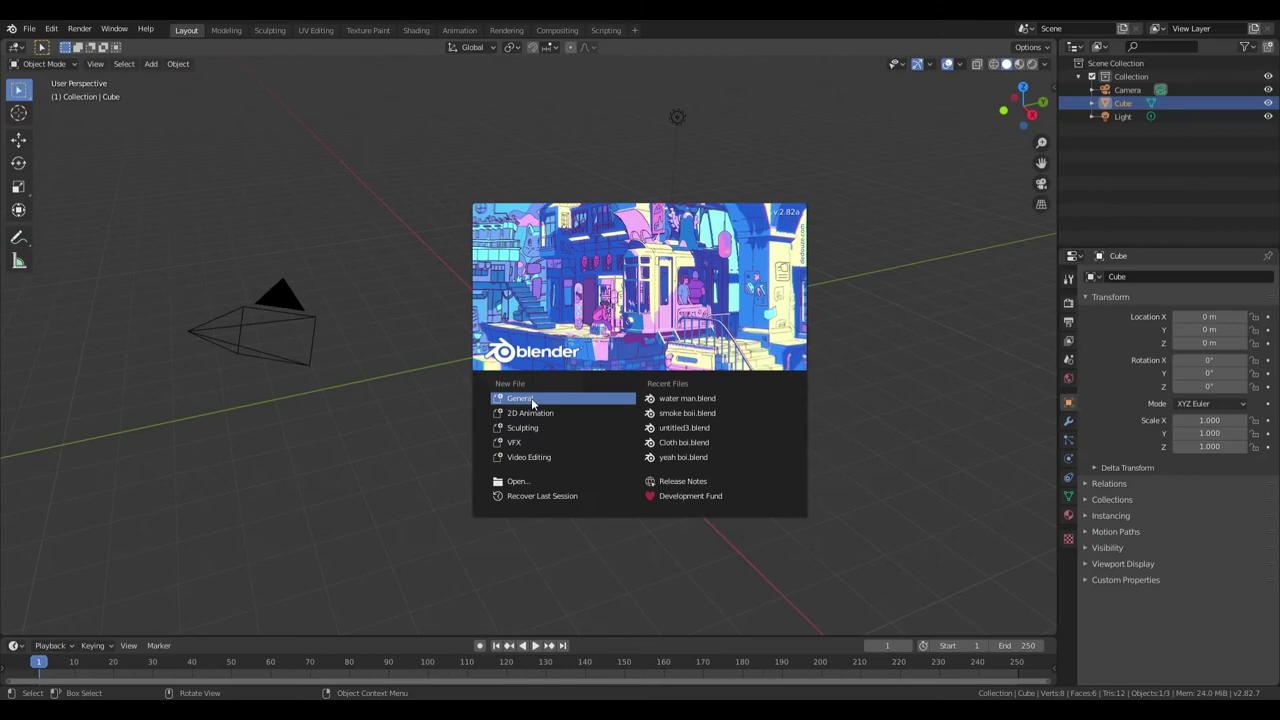
# - Start a new General file and stretch the default cube along Y to a scale of about 4.13
pyautogui.click(531, 398)
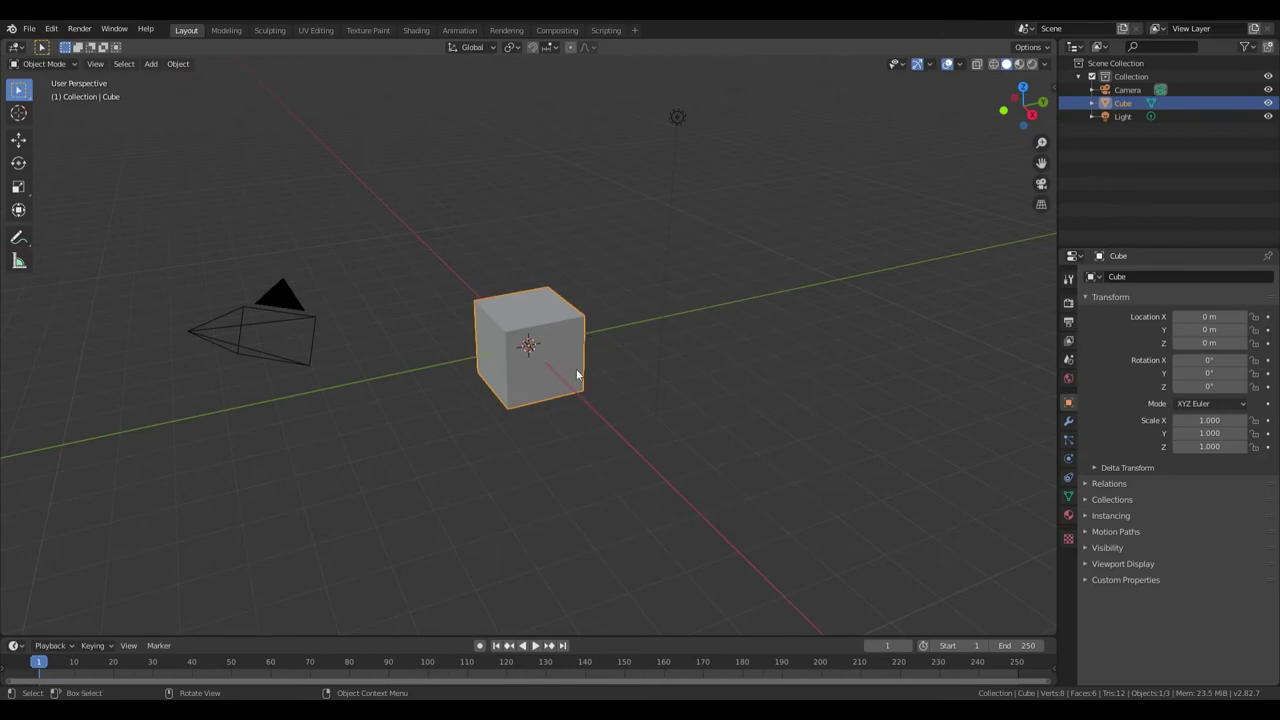
pyautogui.press('s')
pyautogui.press('y')
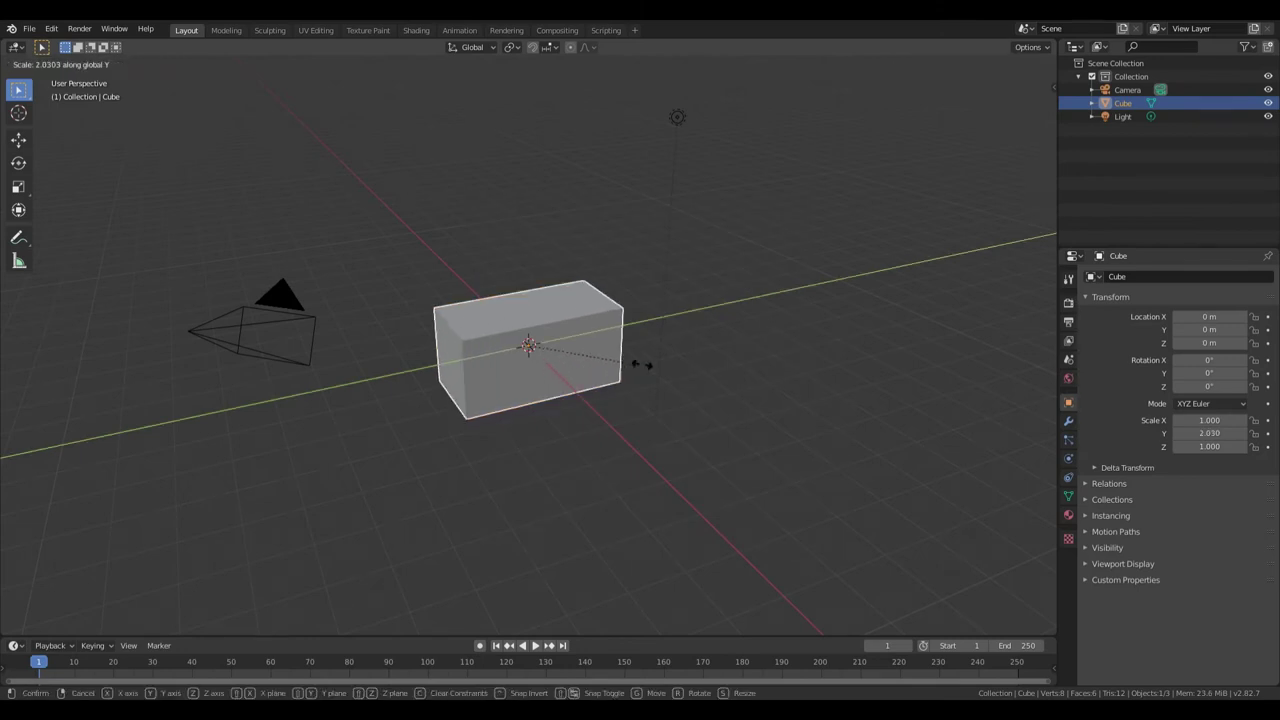
pyautogui.click(749, 363)
pyautogui.scroll(-3, 751, 365)
pyautogui.moveTo(750, 365)
pyautogui.mouseDown(button='middle')
pyautogui.moveTo(720, 394)
pyautogui.moveTo(760, 377)
pyautogui.mouseUp(button='middle')
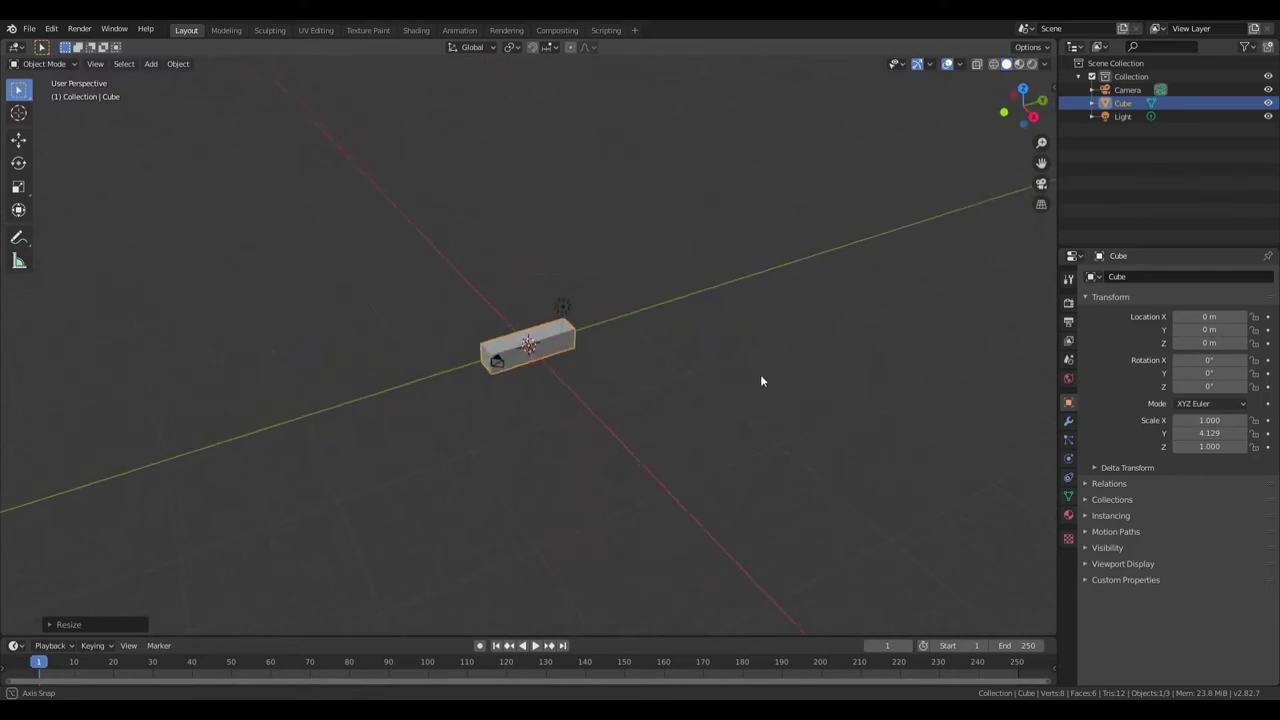
# - Enlarge the cube uniformly to about 4.66, and adjust its Y scale to about 9.47 to form a long box
pyautogui.press('s')
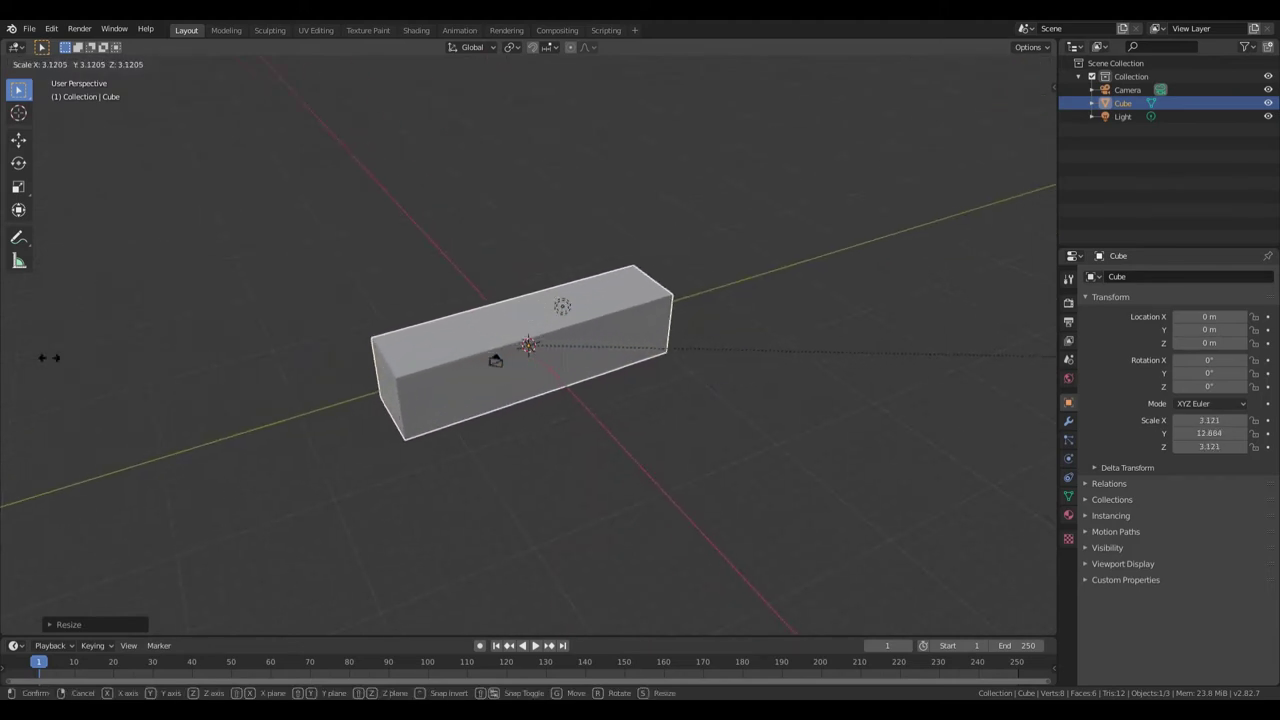
pyautogui.click(300, 363)
pyautogui.press('s')
pyautogui.press('y')
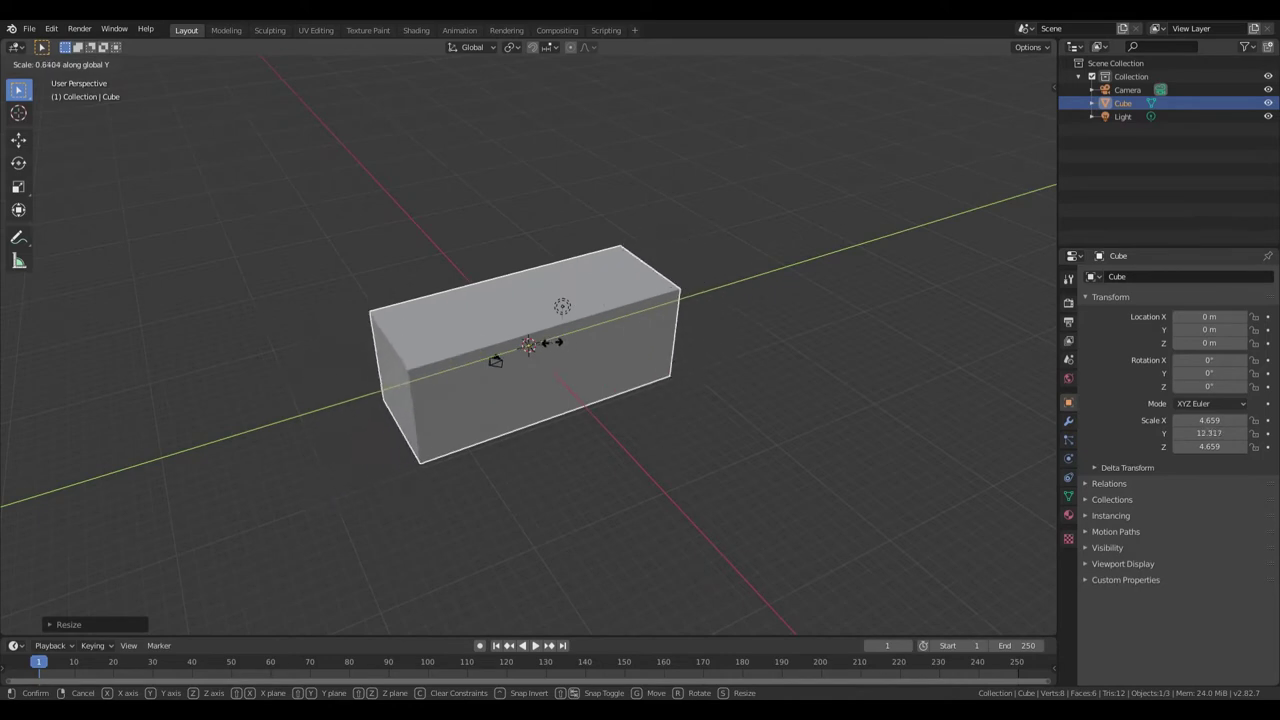
pyautogui.click(552, 342)
pyautogui.press('s')
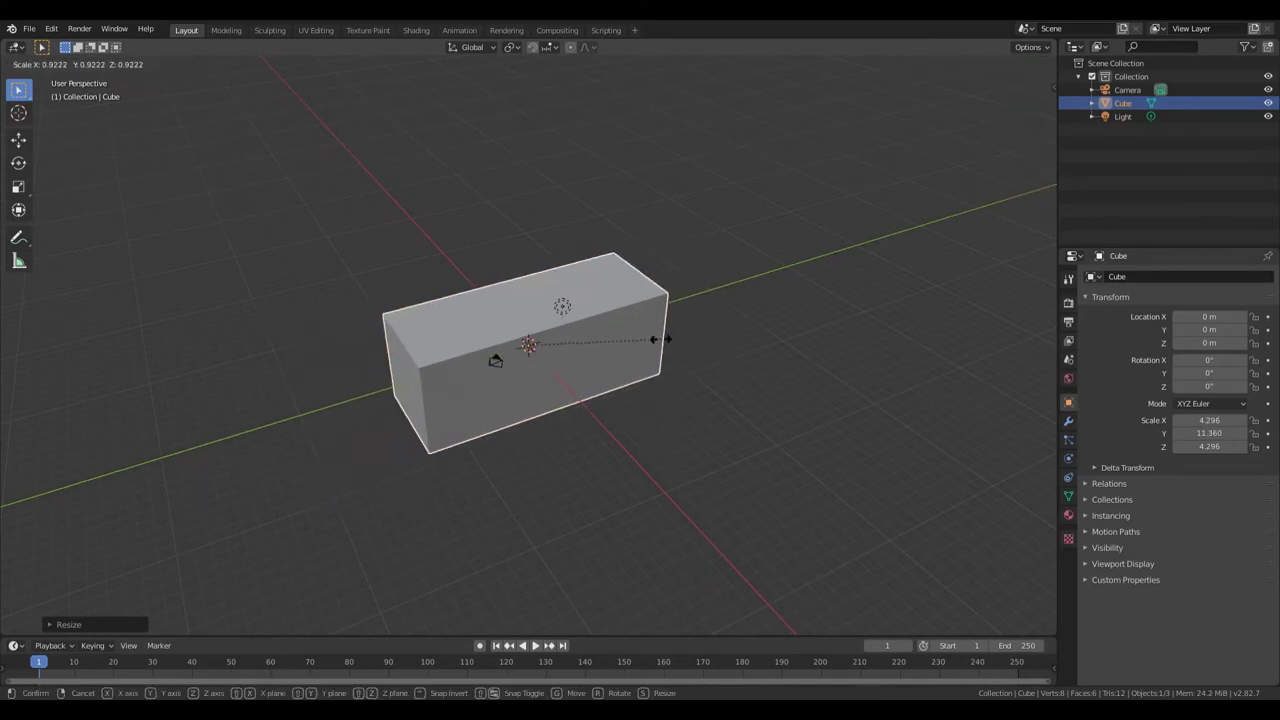
pyautogui.press('Escape')
pyautogui.press('s')
pyautogui.press('y')
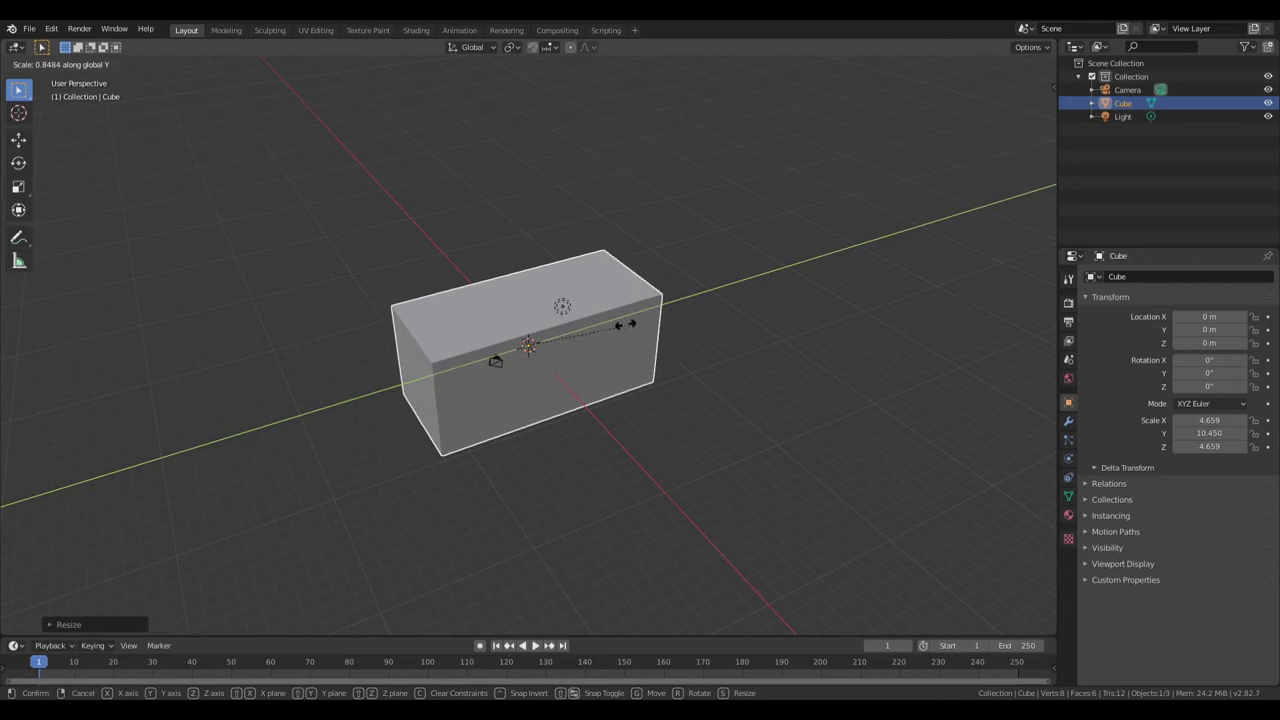
pyautogui.click(622, 327)
# - Raise the box about 4.77 m along Z so its base sits near the grid floor
pyautogui.scroll(5, 734, 427)
pyautogui.moveTo(804, 440)
pyautogui.mouseDown(button='middle')
pyautogui.moveTo(746, 434)
pyautogui.moveTo(791, 443)
pyautogui.mouseUp(button='middle')
pyautogui.press('g')
pyautogui.press('z')
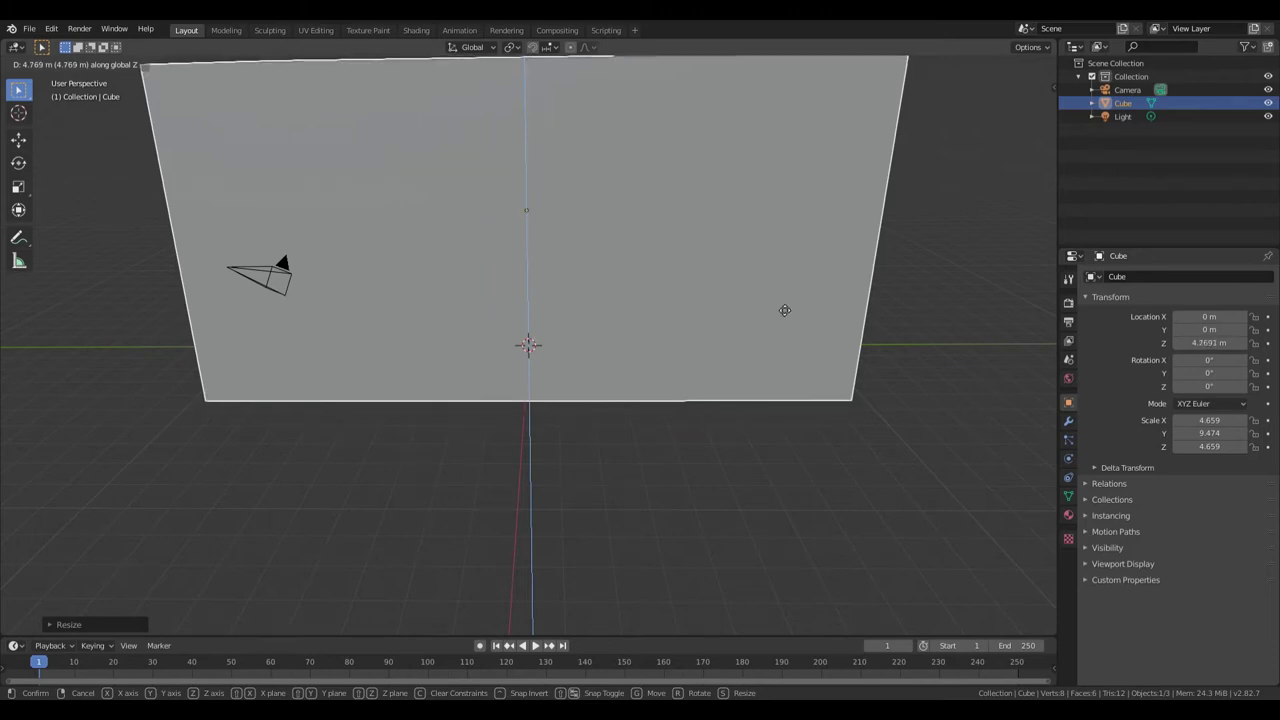
pyautogui.click(786, 309)
pyautogui.moveTo(806, 425); pyautogui.dragTo(770, 424, button='middle')
pyautogui.scroll(-3, 765, 420)
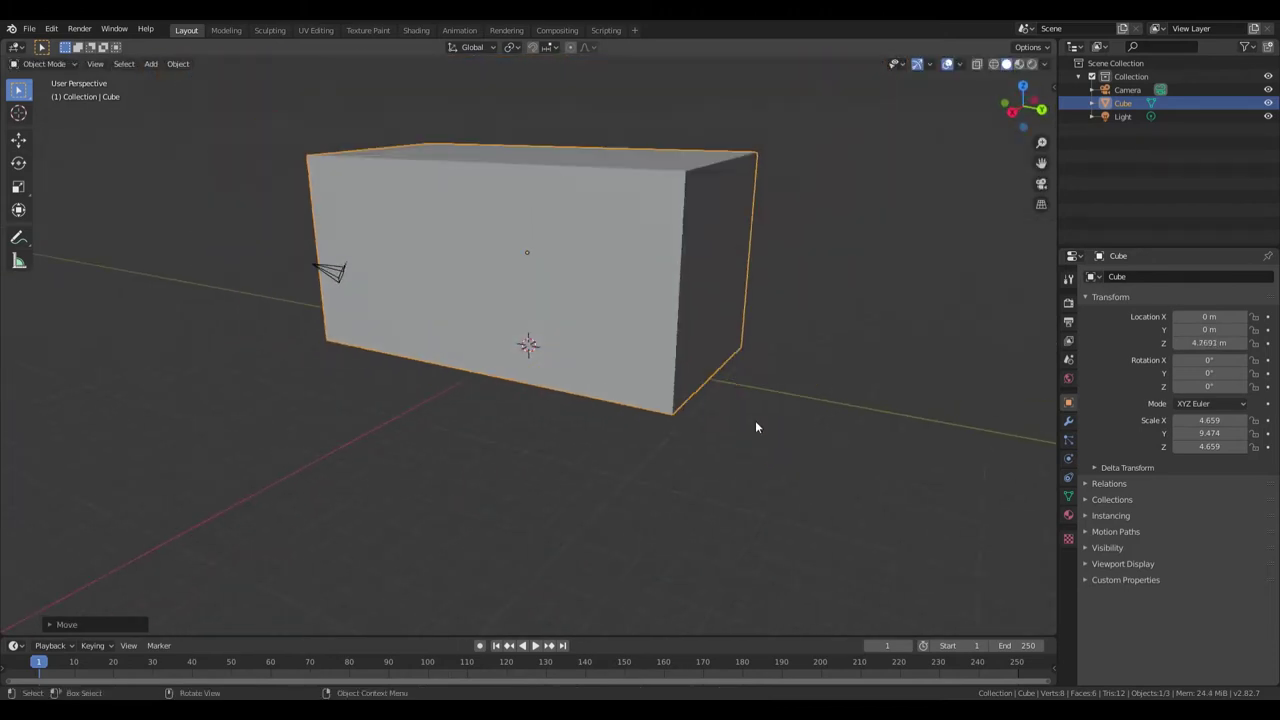
# - Enable Fluid physics on the box as a Domain with the domain type Liquid
pyautogui.click(1068, 458)
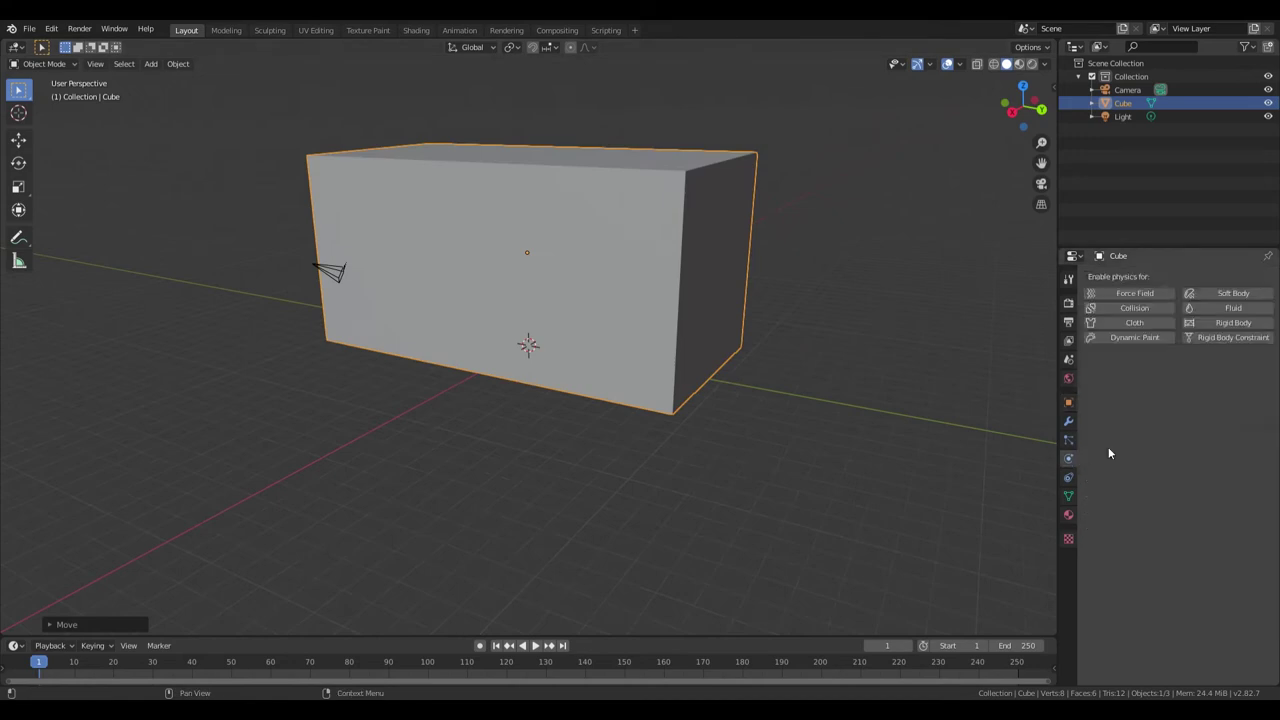
pyautogui.click(1230, 308)
pyautogui.click(1204, 378)
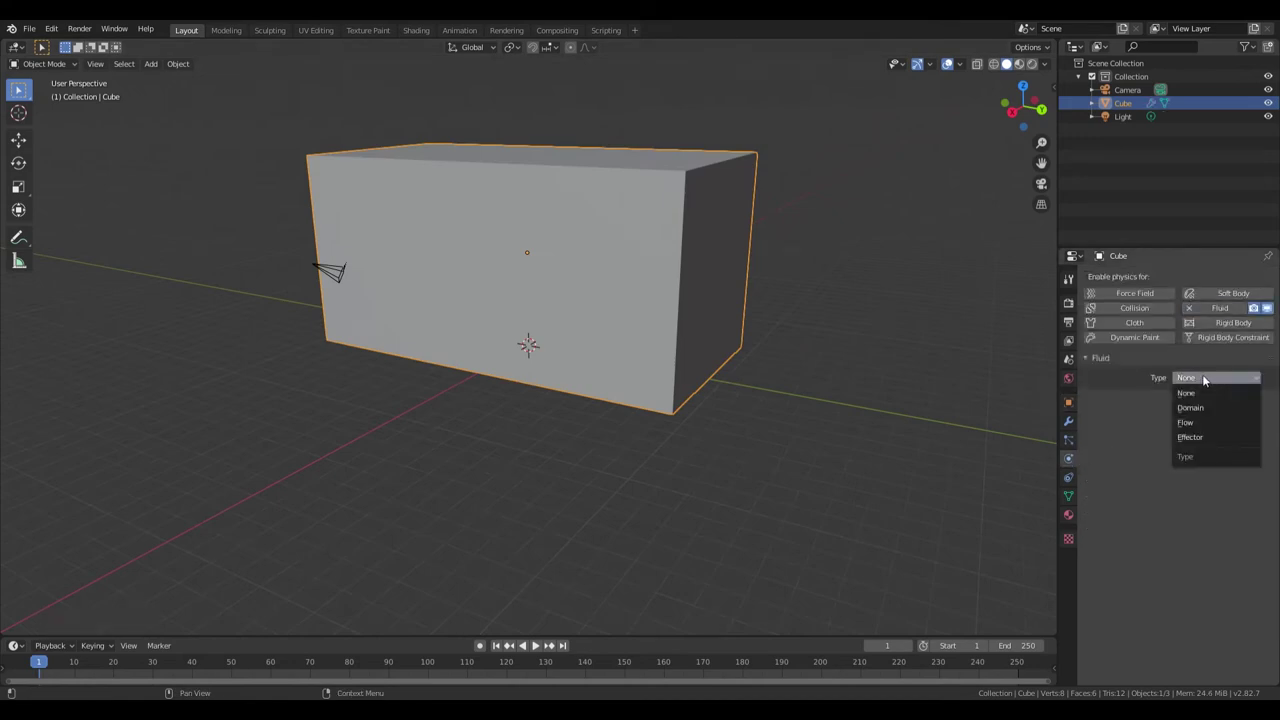
pyautogui.click(1201, 407)
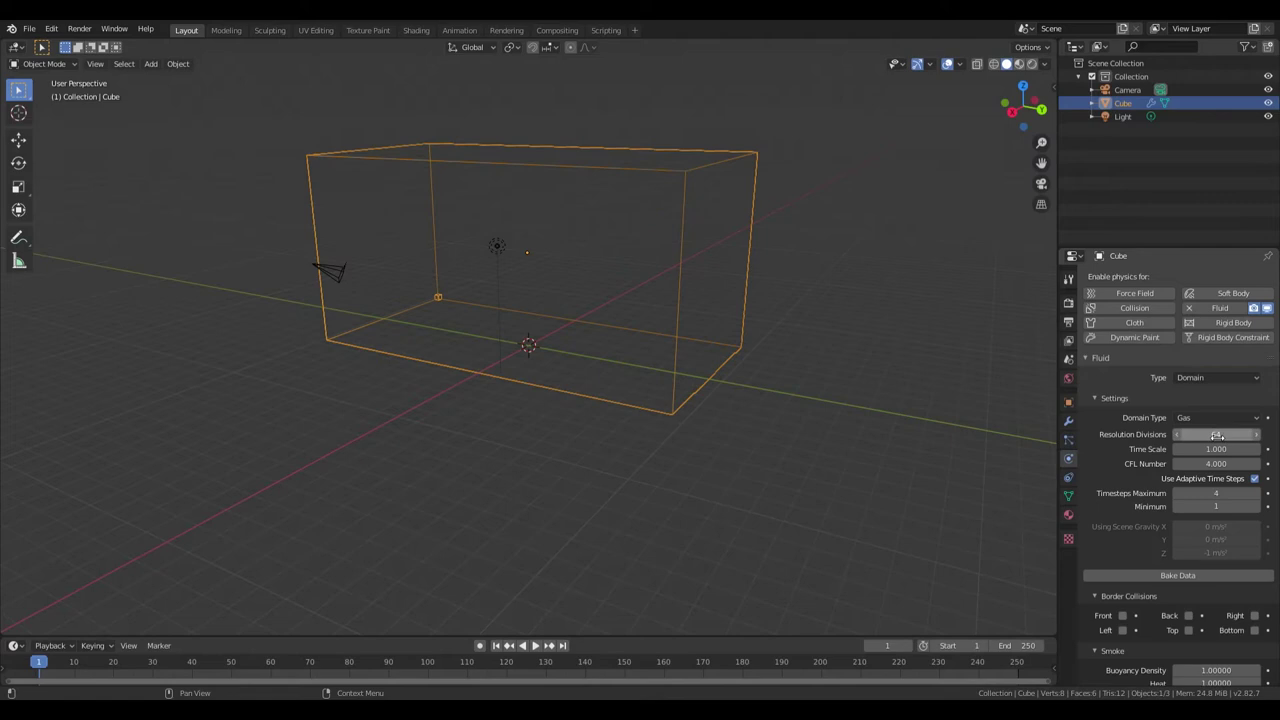
pyautogui.click(1203, 418)
pyautogui.click(1204, 446)
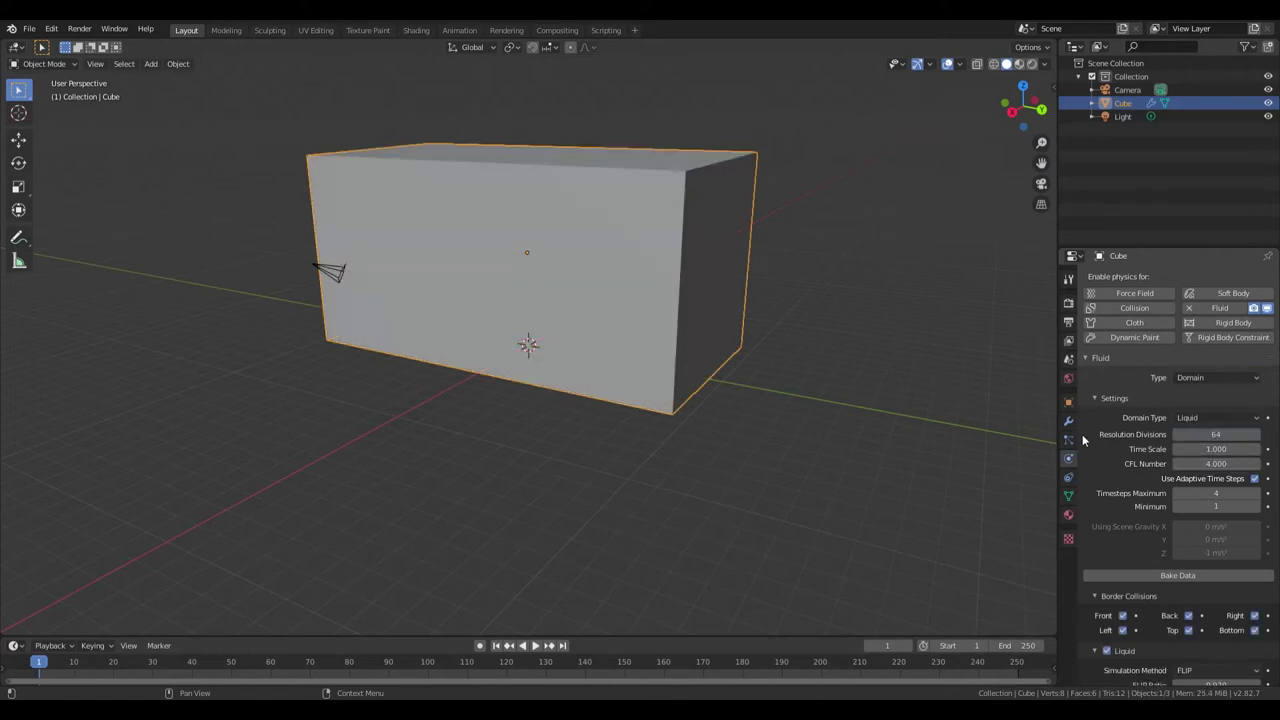
# - Set the domain box's viewport display to Wire
pyautogui.click(1067, 402)
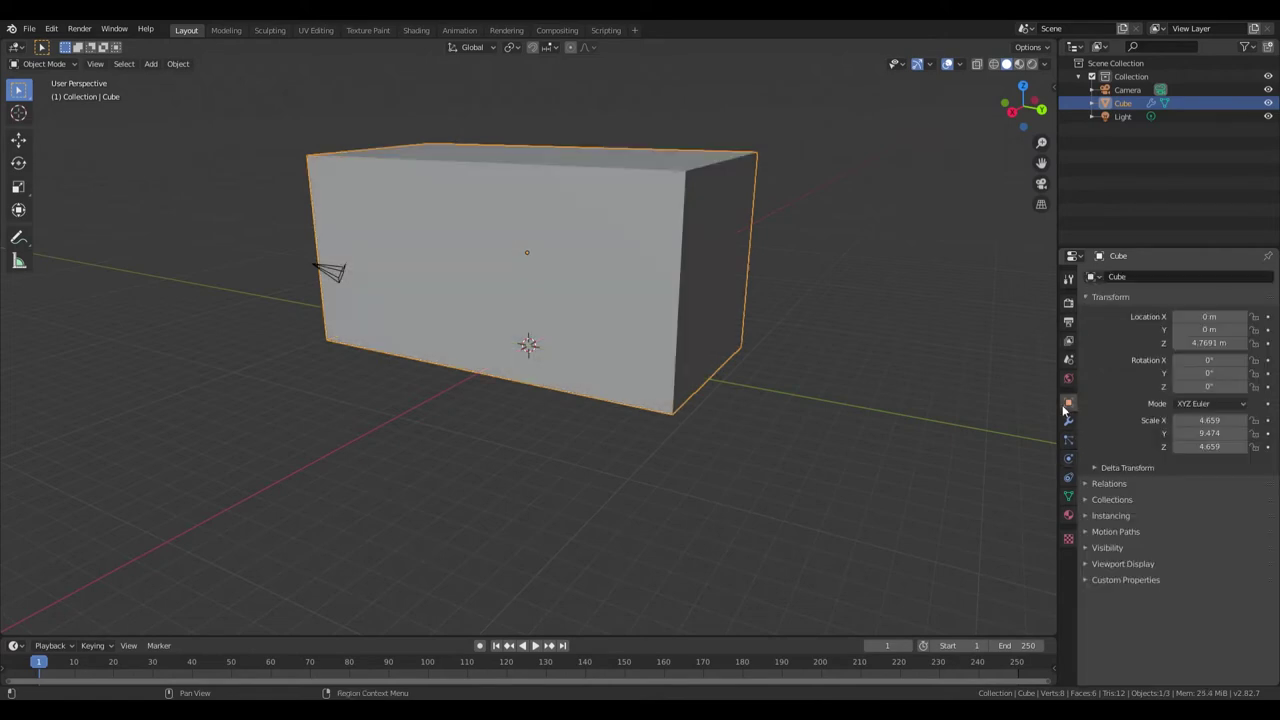
pyautogui.click(1144, 564)
pyautogui.click(1183, 645)
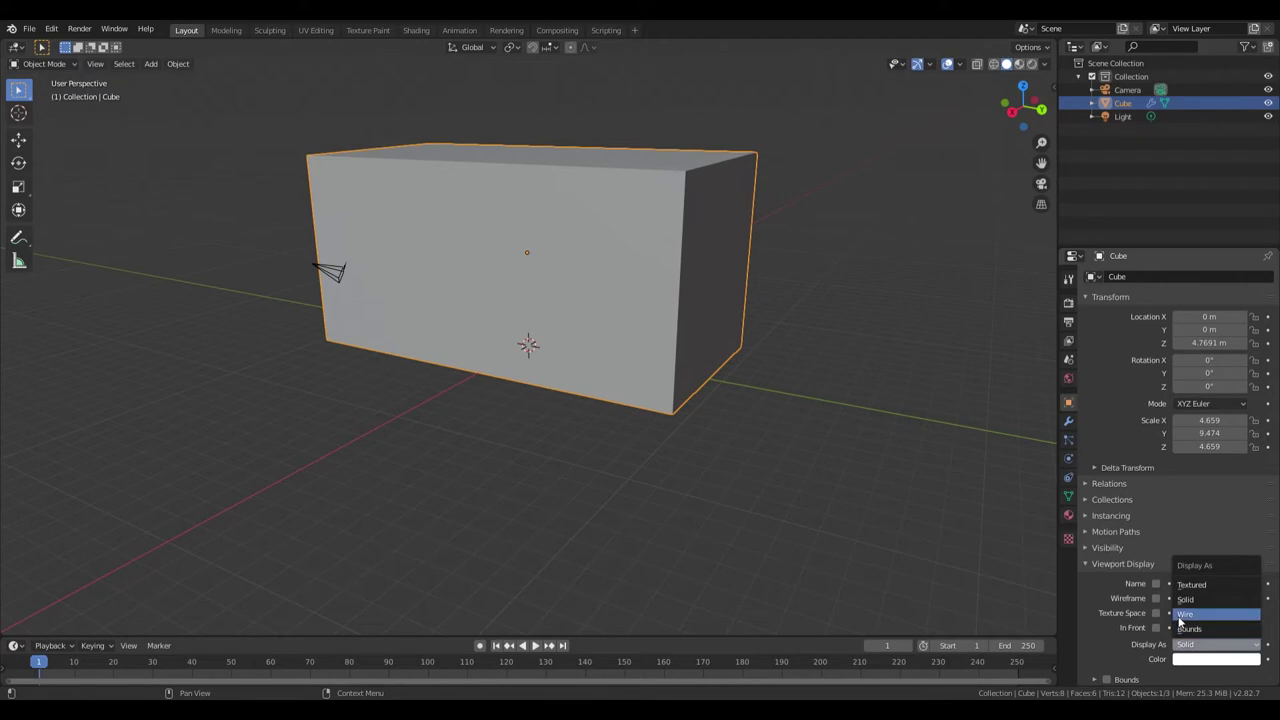
pyautogui.click(1183, 614)
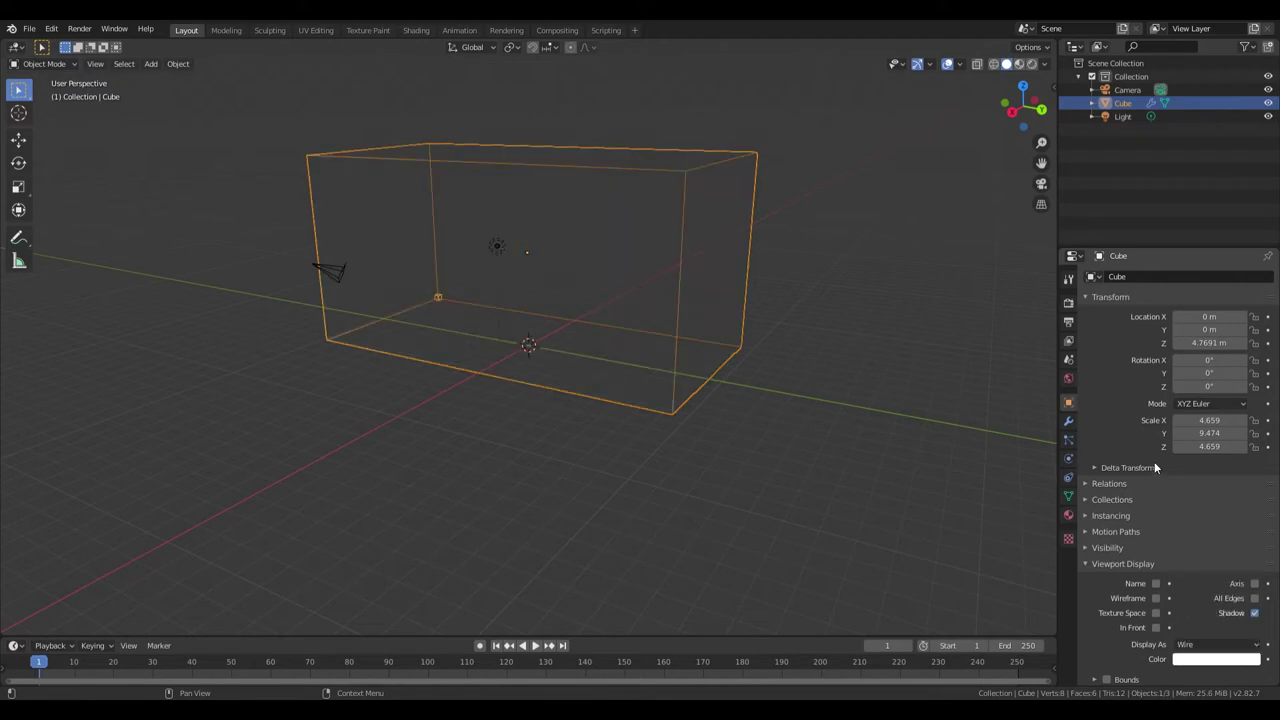
# - Set the fluid domain's resolution divisions to 100
pyautogui.click(1068, 458)
pyautogui.click(1217, 434)
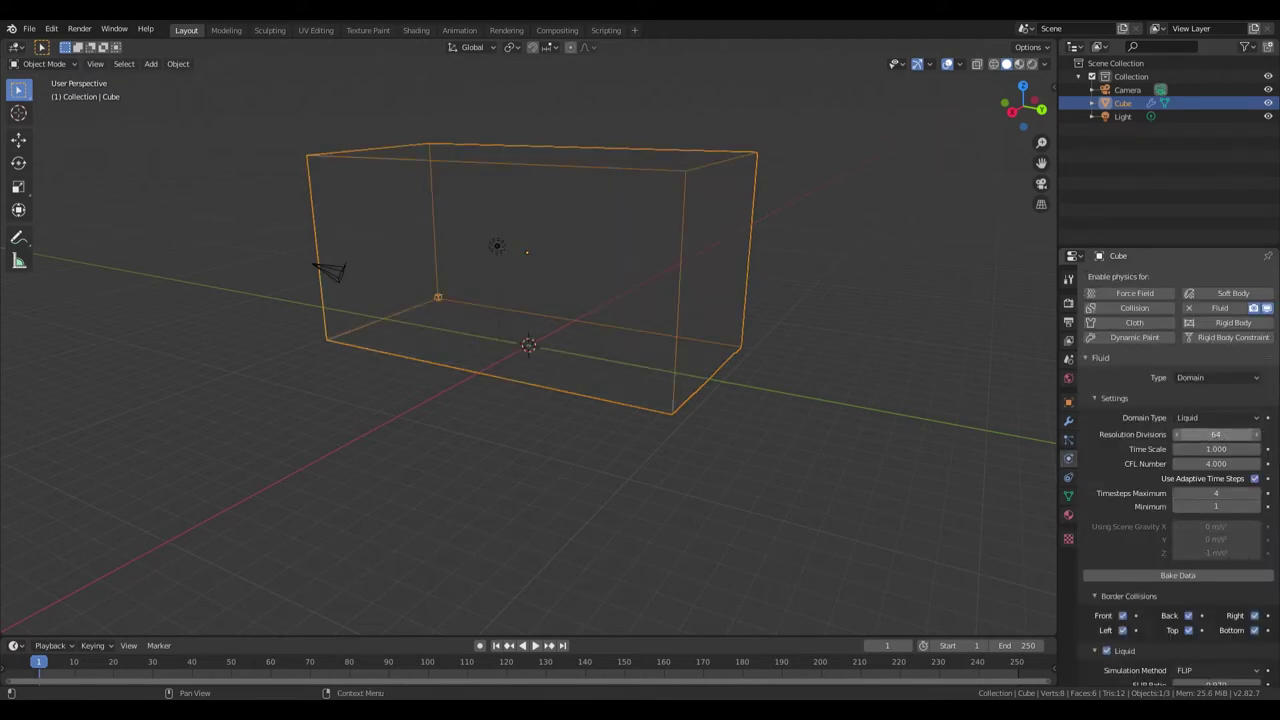
pyautogui.write('100')
pyautogui.press('Return')
# - Enable Mesh for the liquid domain with an upres factor of 4 and a particle radius of 1
pyautogui.scroll(-8, 1209, 485)
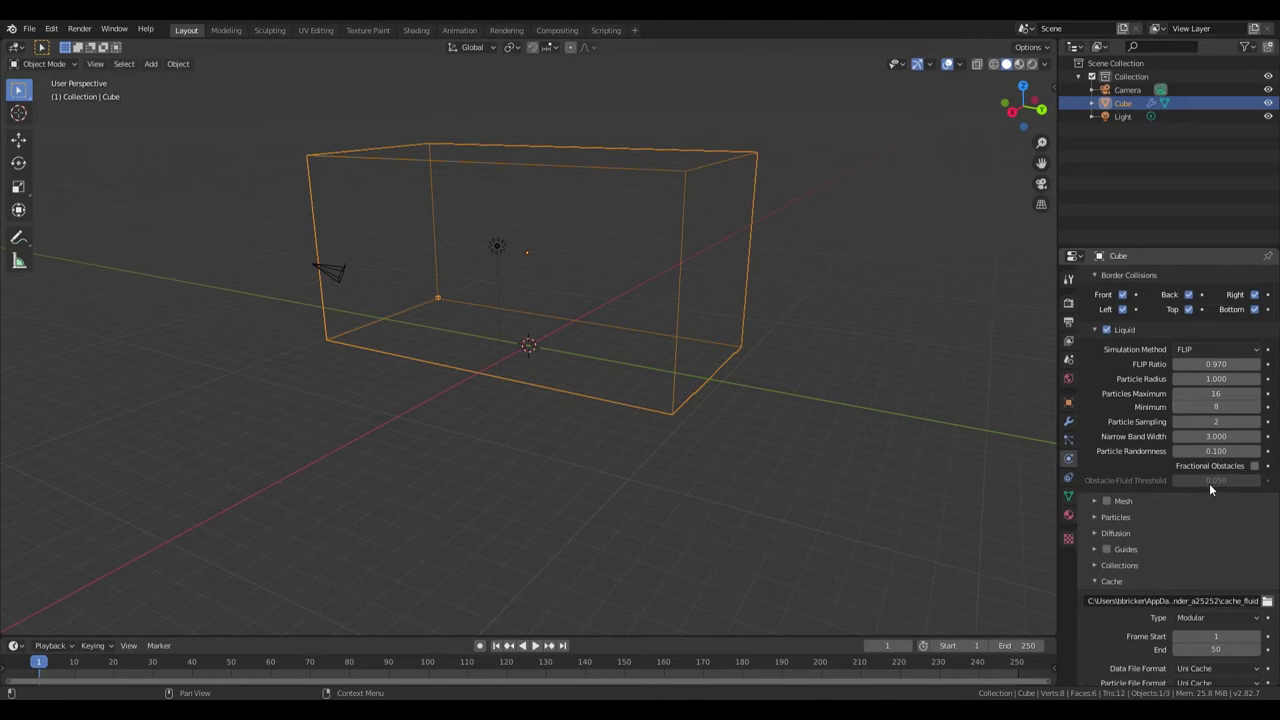
pyautogui.scroll(-1, 1209, 483)
pyautogui.click(1107, 461)
pyautogui.click(1095, 459)
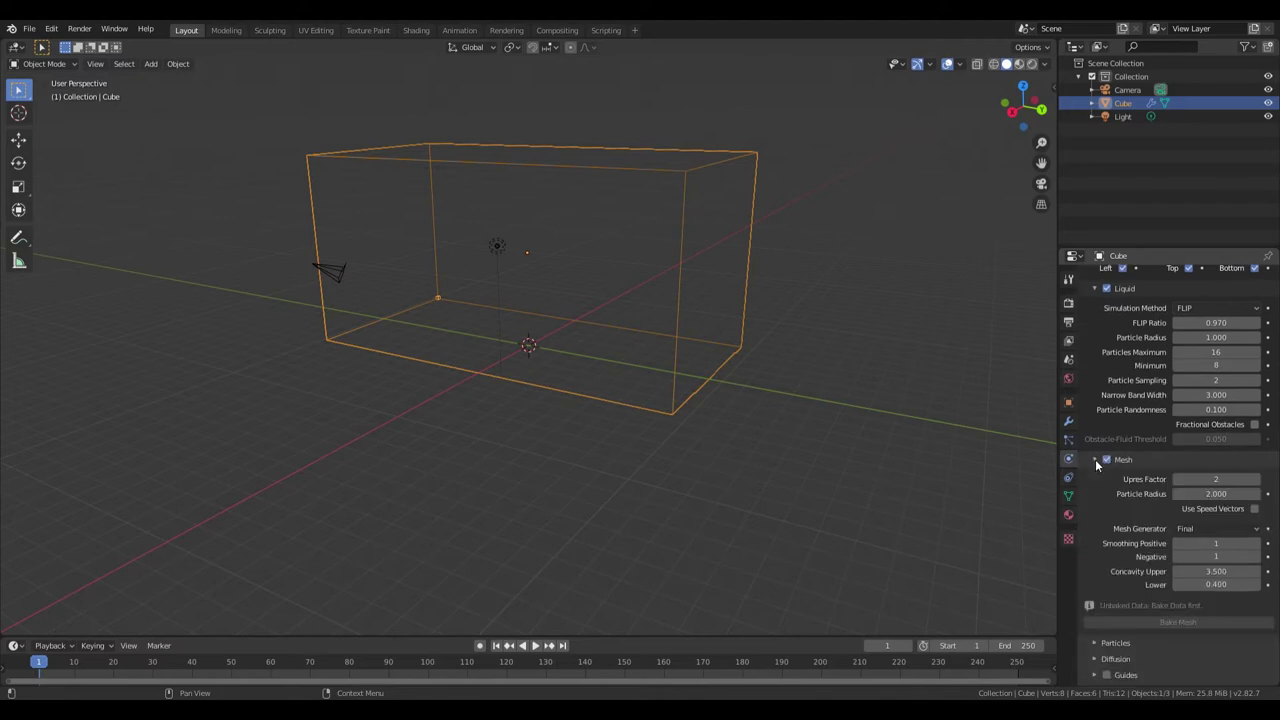
pyautogui.click(1216, 480)
pyautogui.write('4')
pyautogui.click(1216, 494)
pyautogui.write('1')
pyautogui.press('Return')
# - Set both the fluid cache's end frame and the scene's end frame to 200
pyautogui.scroll(-5, 1126, 497)
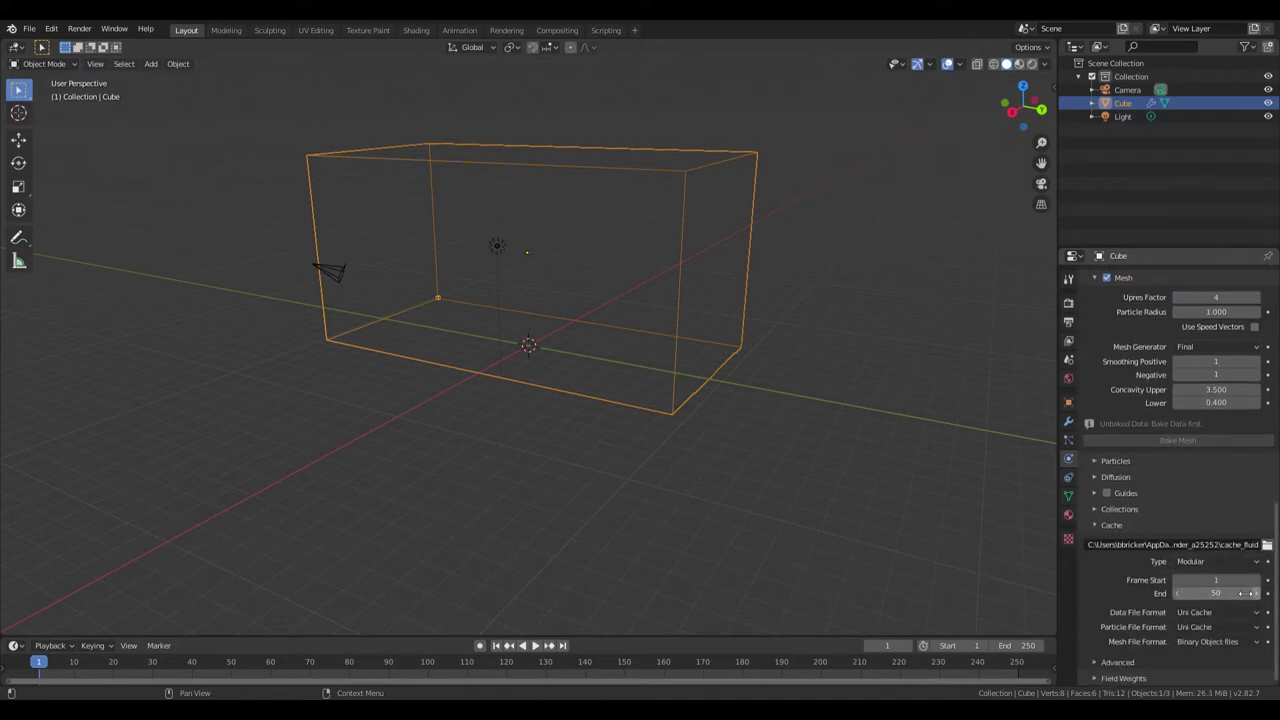
pyautogui.click(1228, 594)
pyautogui.write('200')
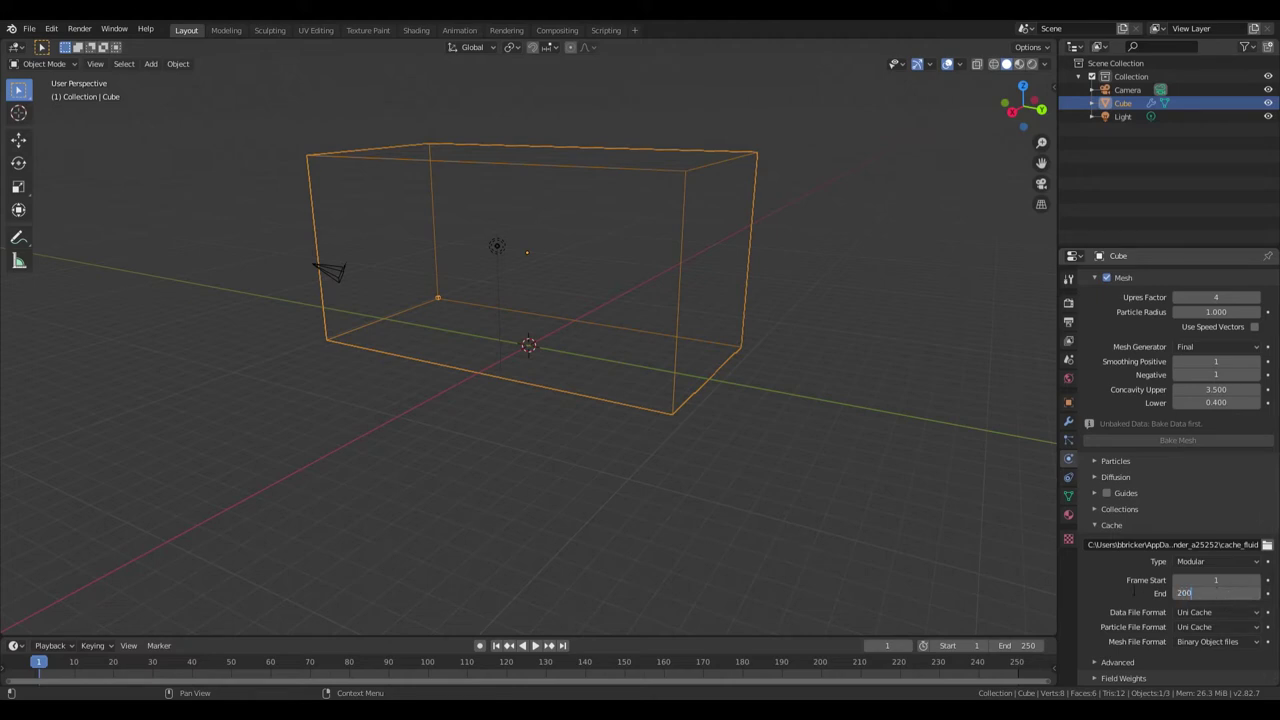
pyautogui.press('Return')
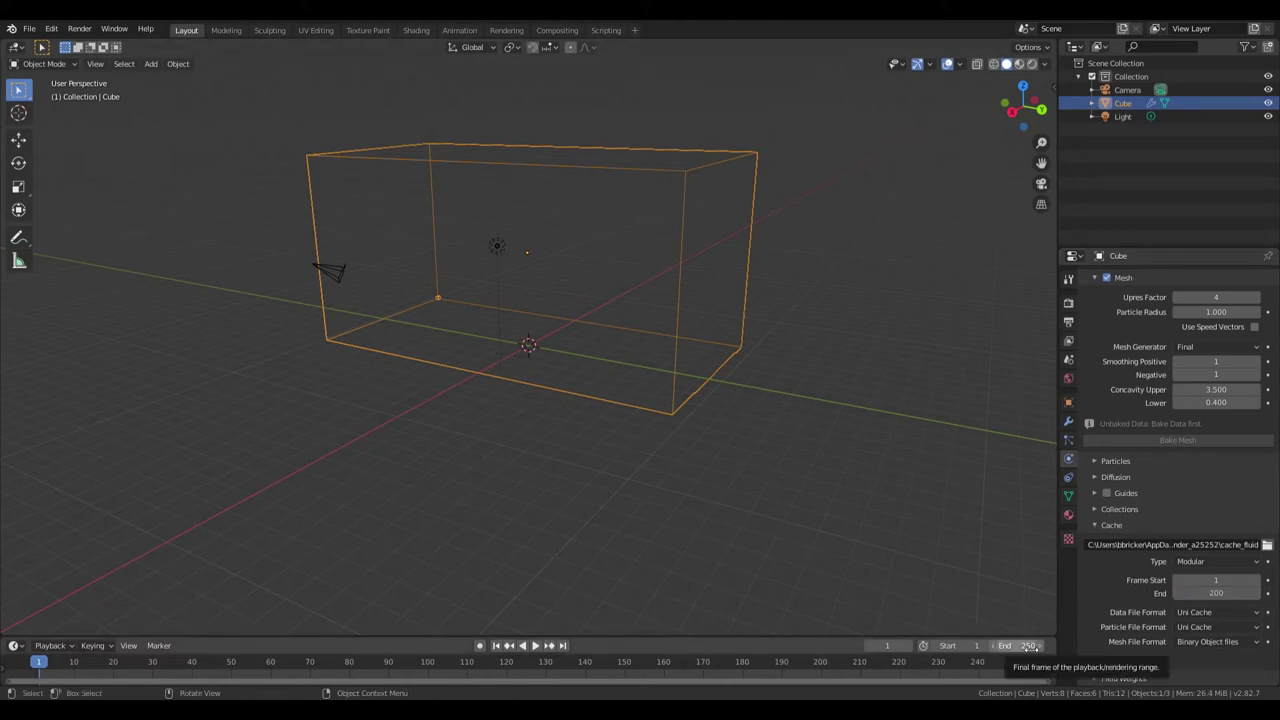
pyautogui.write('2')
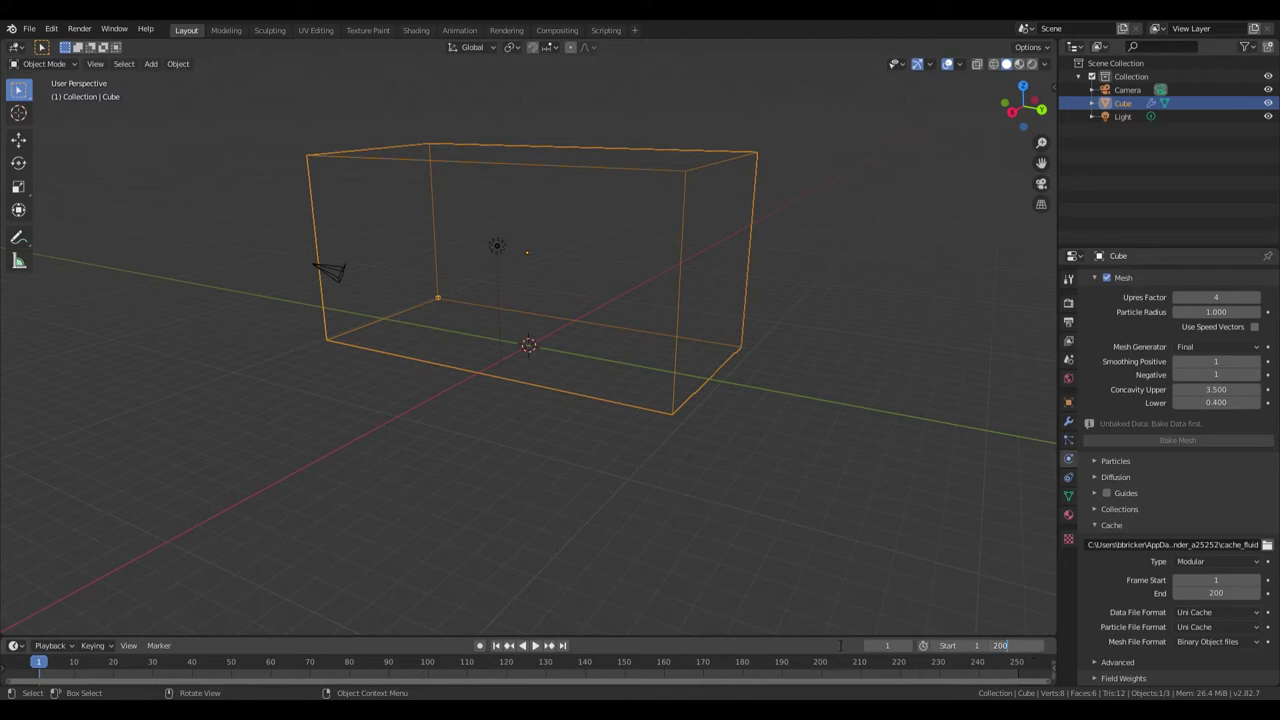
pyautogui.press('Return')
# - Add a UV sphere and shrink it to about two thirds of its original size
pyautogui.scroll(7, 1189, 633)
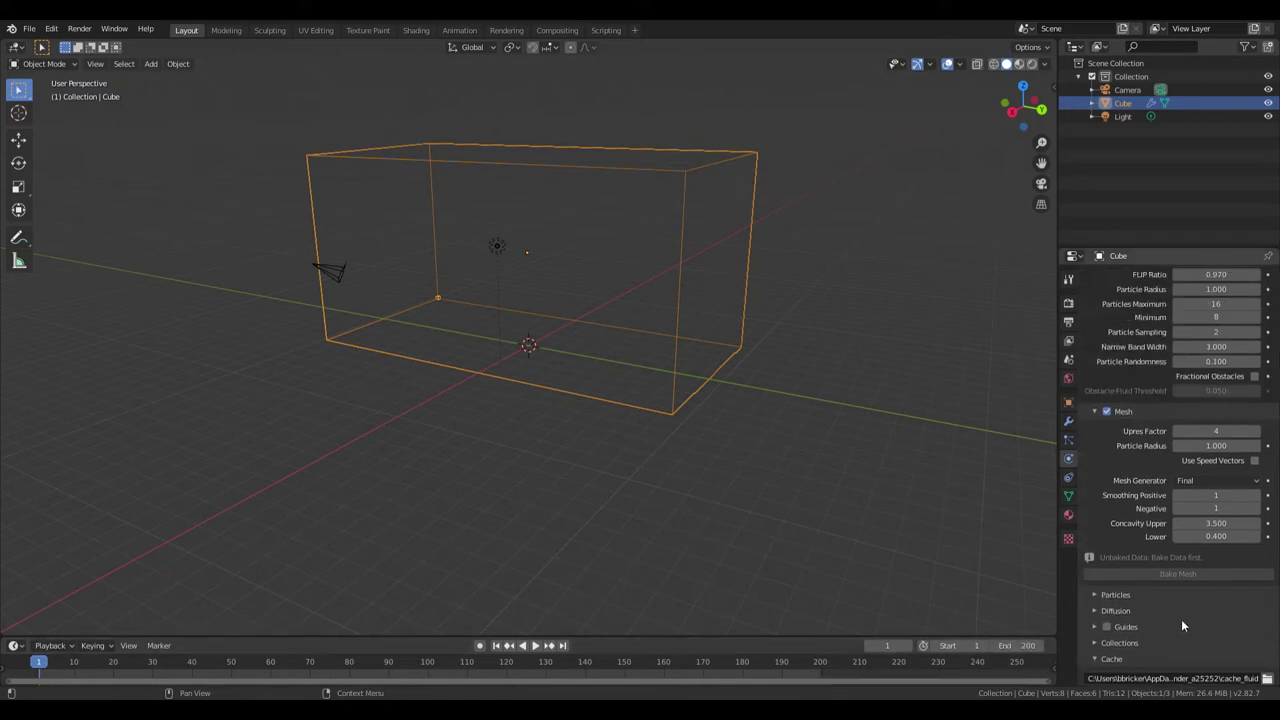
pyautogui.scroll(5, 1138, 618)
pyautogui.moveTo(770, 462); pyautogui.dragTo(864, 498, button='middle')
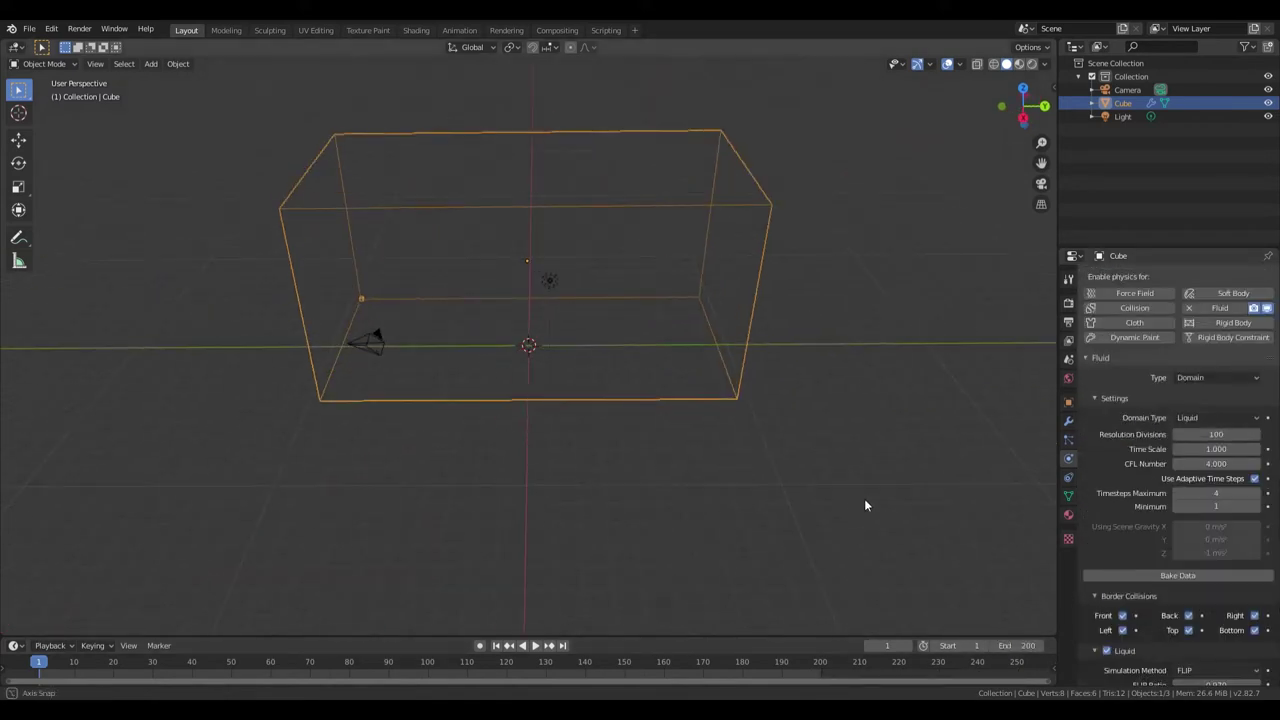
pyautogui.hotkey('shift', 'a')
pyautogui.moveTo(850, 440)
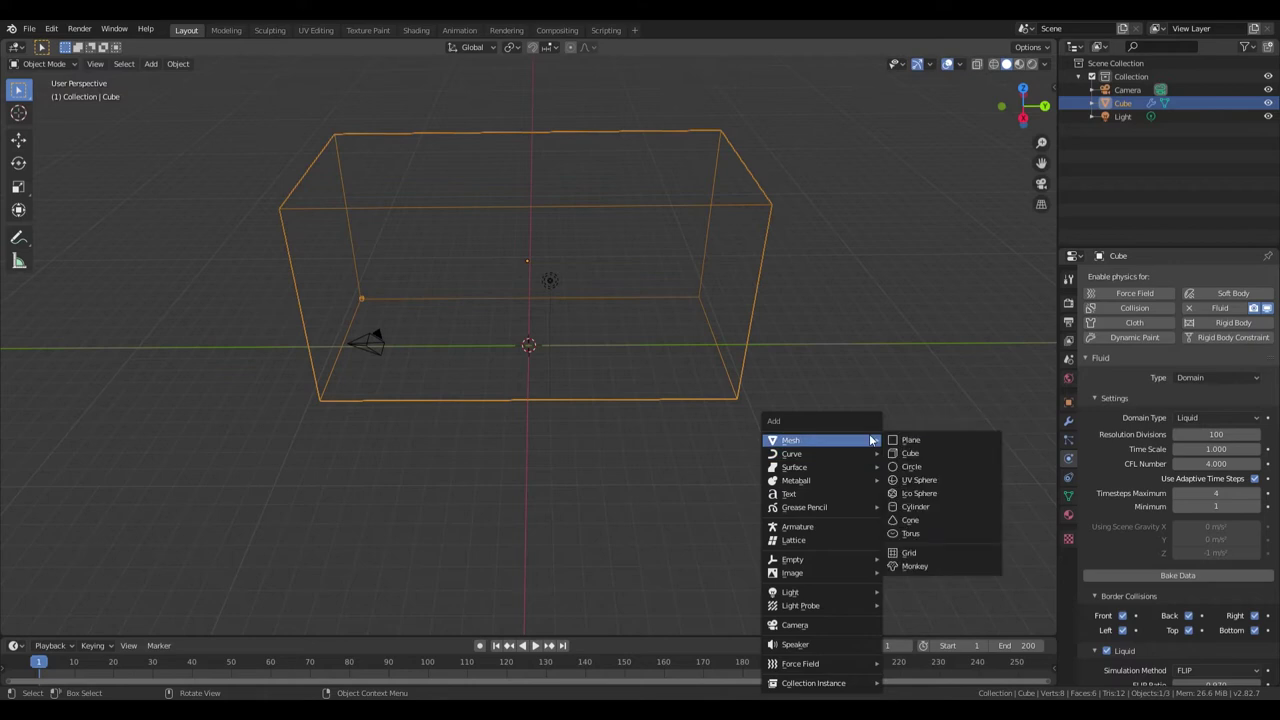
pyautogui.click(918, 480)
pyautogui.moveTo(674, 406); pyautogui.dragTo(708, 390, button='middle')
pyautogui.press('s')
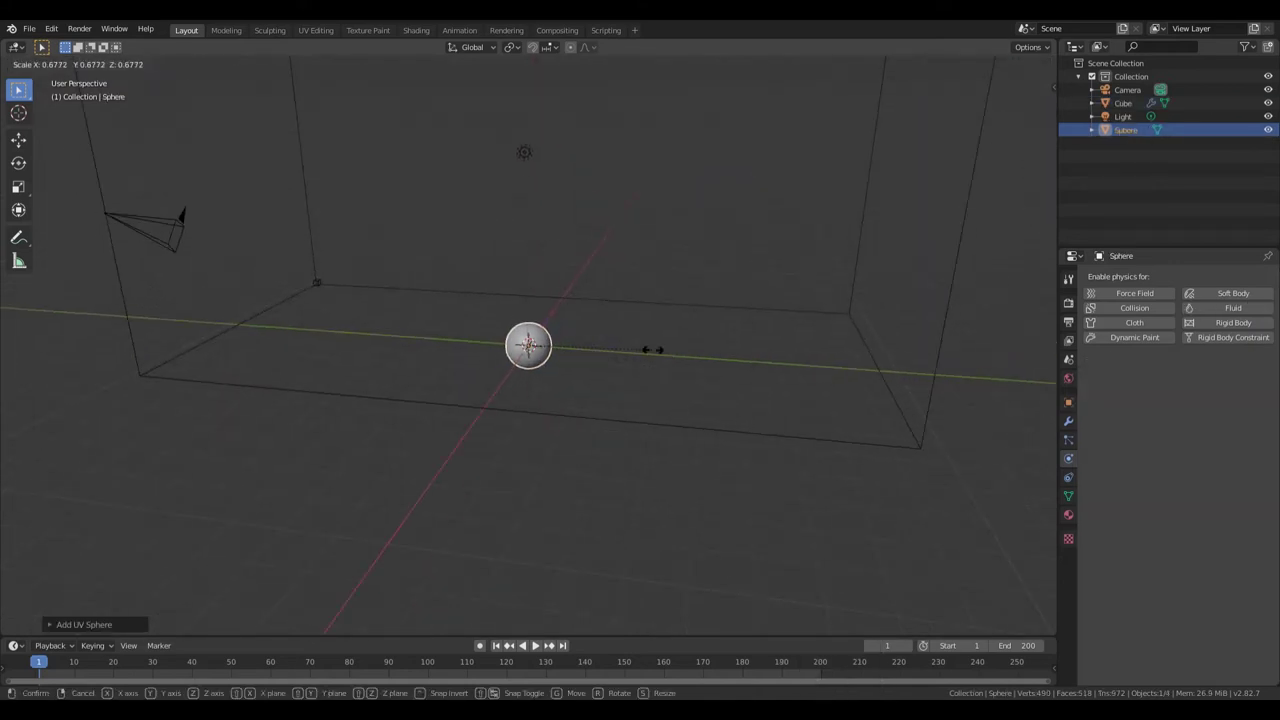
pyautogui.click(644, 348)
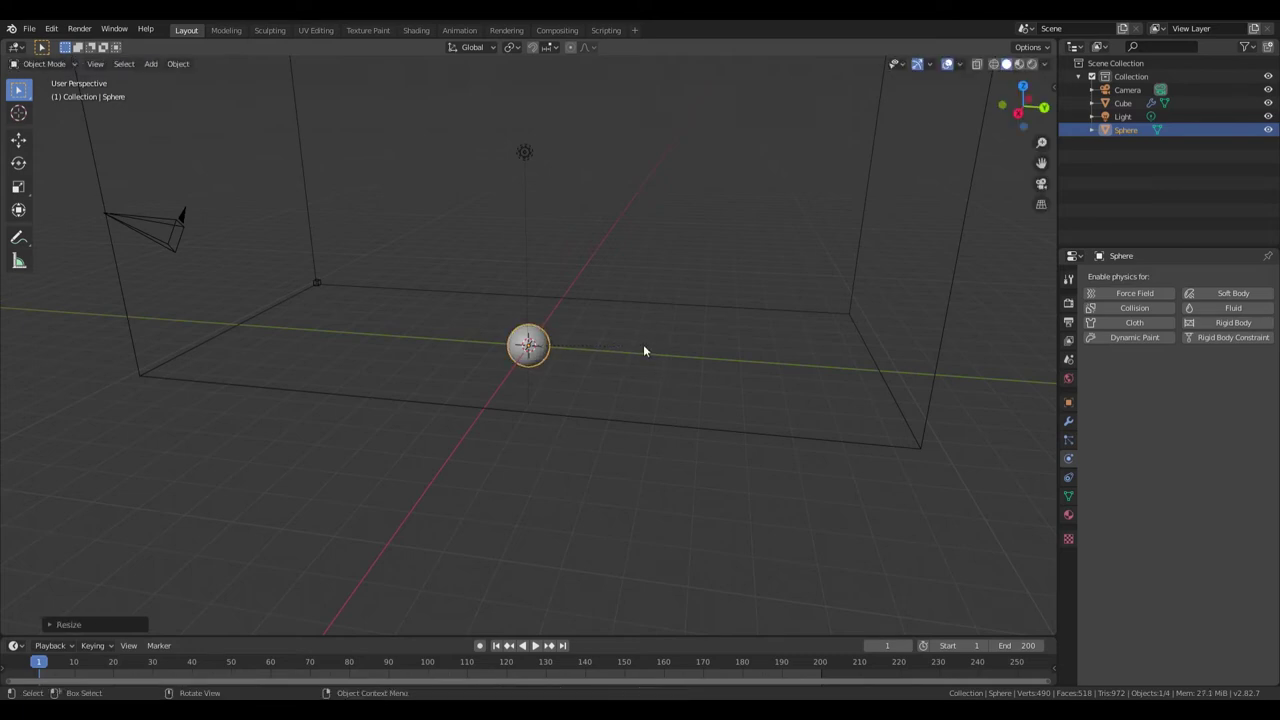
# - Raise the sphere about 4.3 m along Z inside the domain and fine-tune its scale
pyautogui.press('g')
pyautogui.press('z')
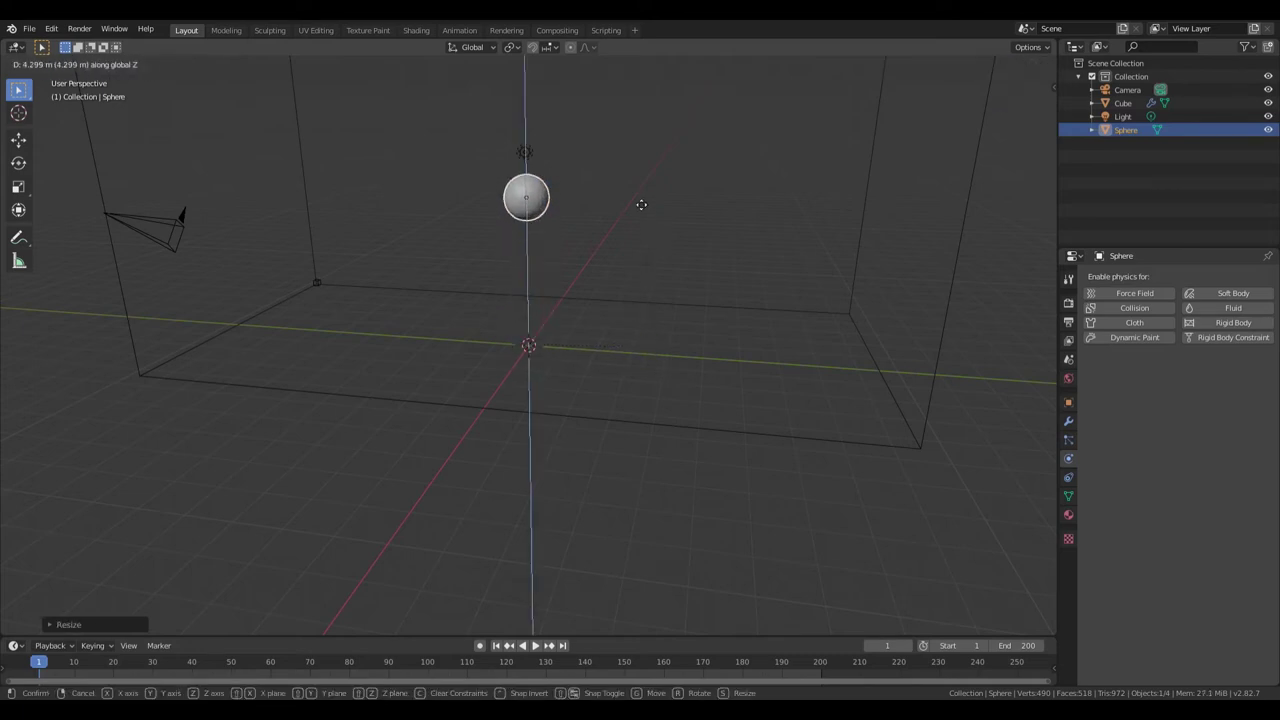
pyautogui.click(643, 206)
pyautogui.moveTo(643, 206); pyautogui.dragTo(660, 250, button='middle')
pyautogui.press('s')
pyautogui.click(655, 209)
# - Enable Fluid physics on the sphere as a Flow object with flow type Liquid and flow behavior Inflow
pyautogui.click(1225, 307)
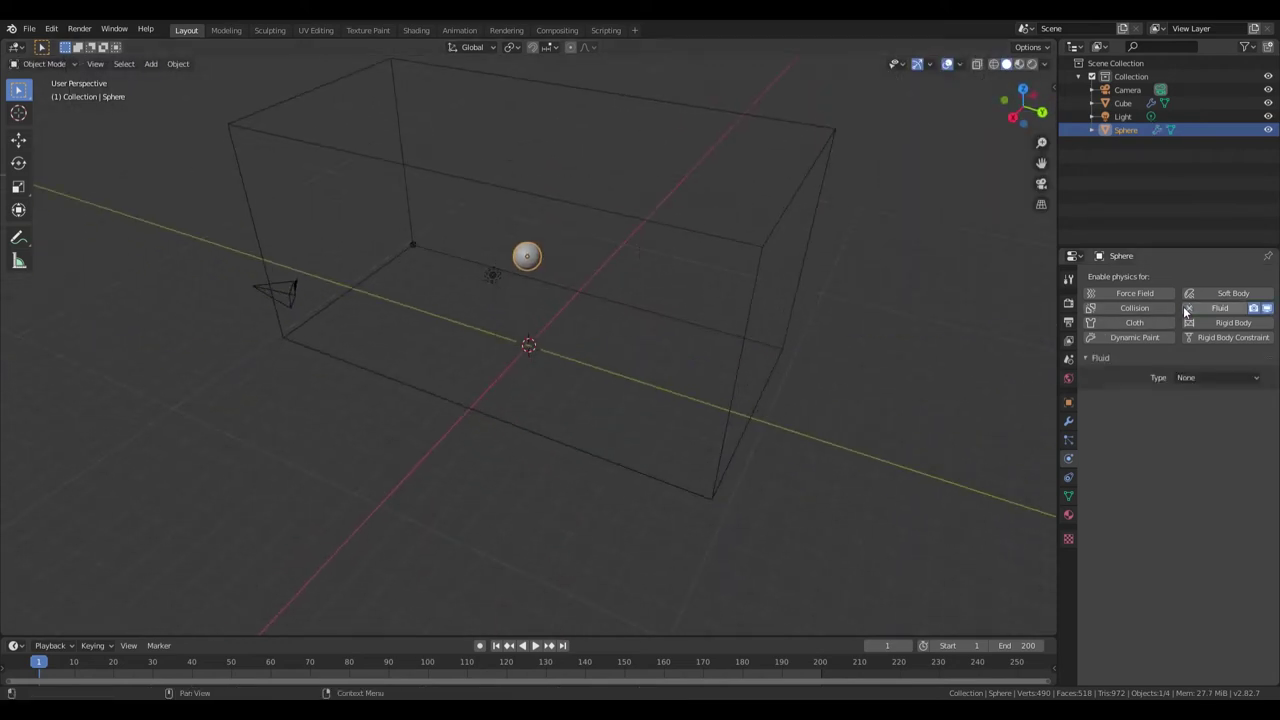
pyautogui.click(1210, 377)
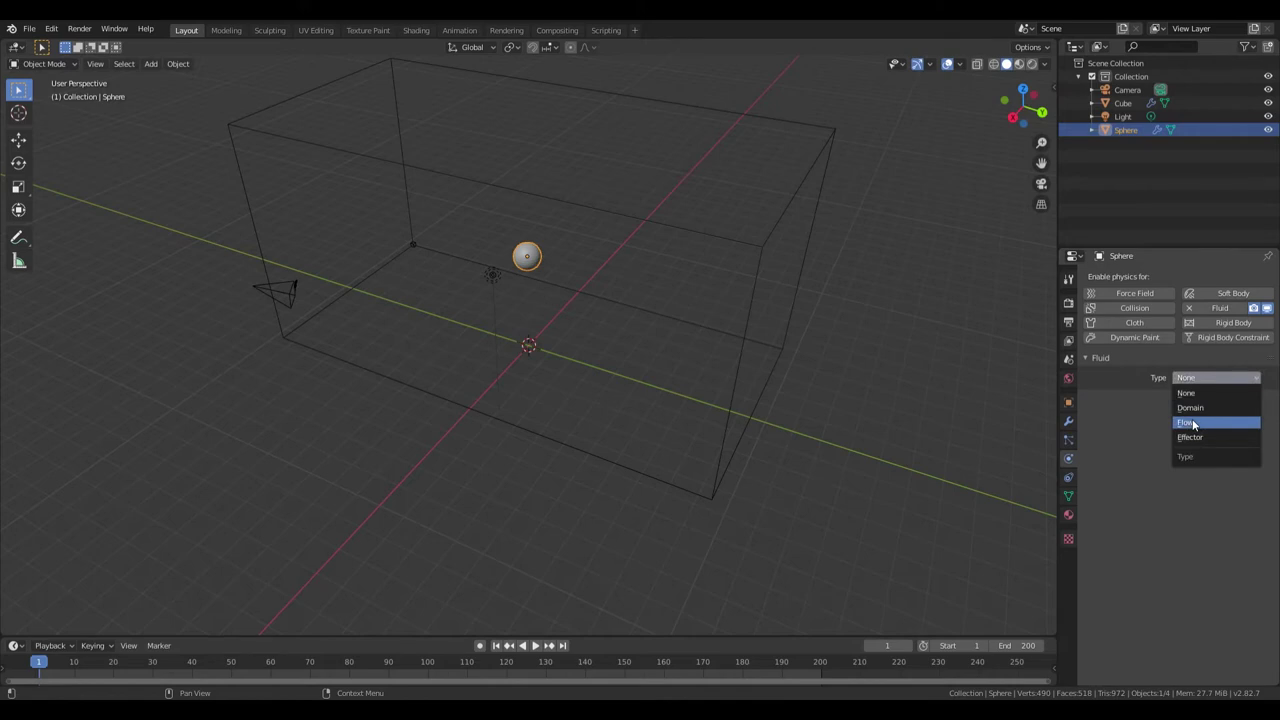
pyautogui.click(1193, 425)
pyautogui.click(1200, 418)
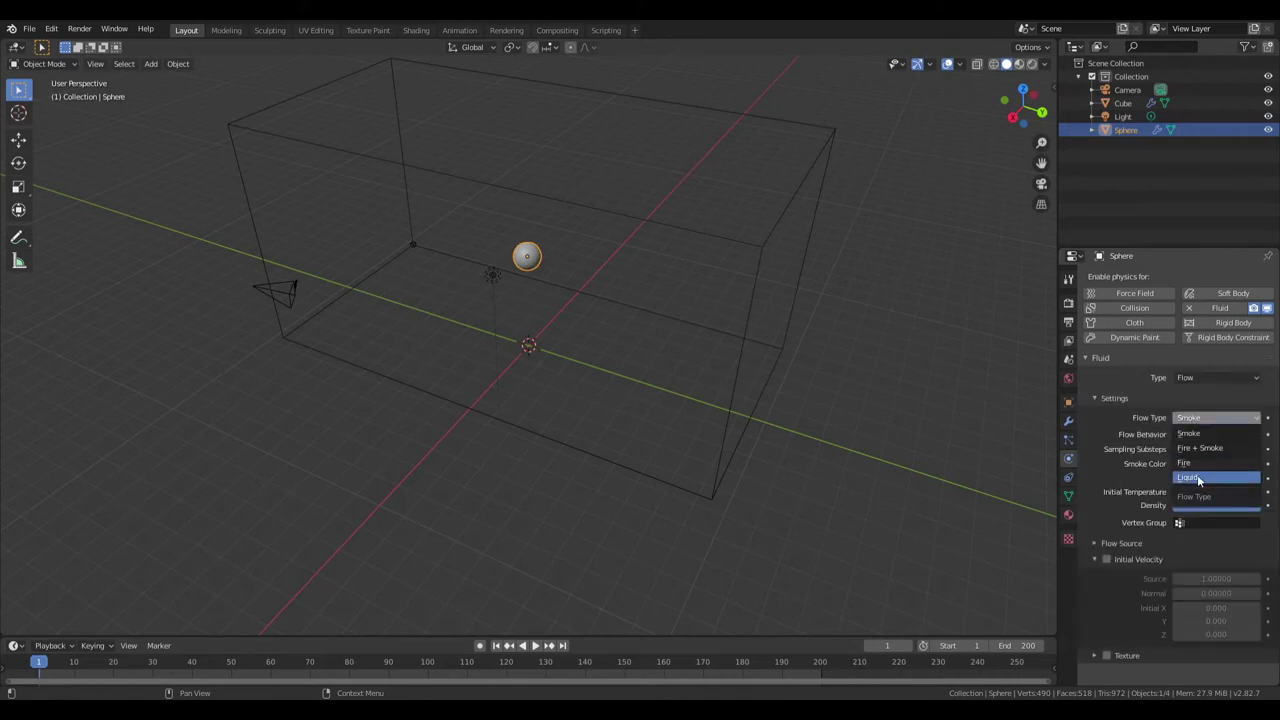
pyautogui.click(1197, 476)
pyautogui.click(1201, 436)
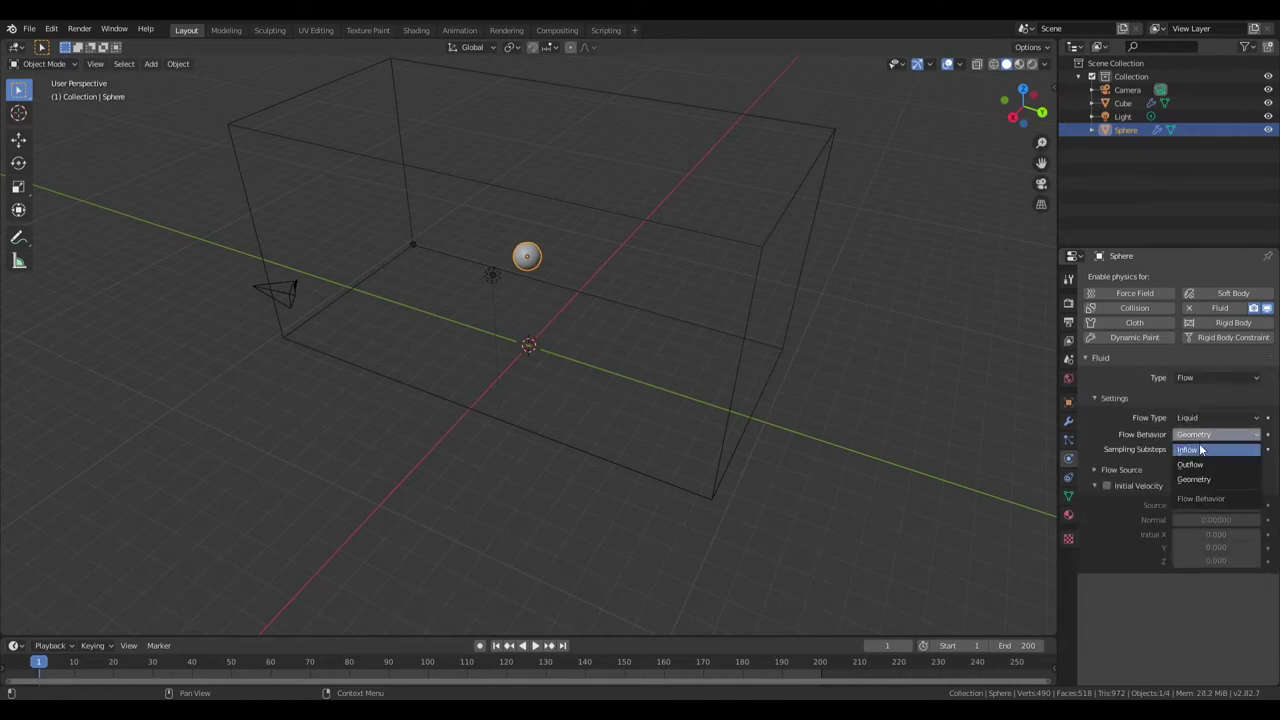
pyautogui.click(1190, 450)
# - Set the sphere's sampling substeps to 3 and enable its Initial Velocity
pyautogui.click(1219, 464)
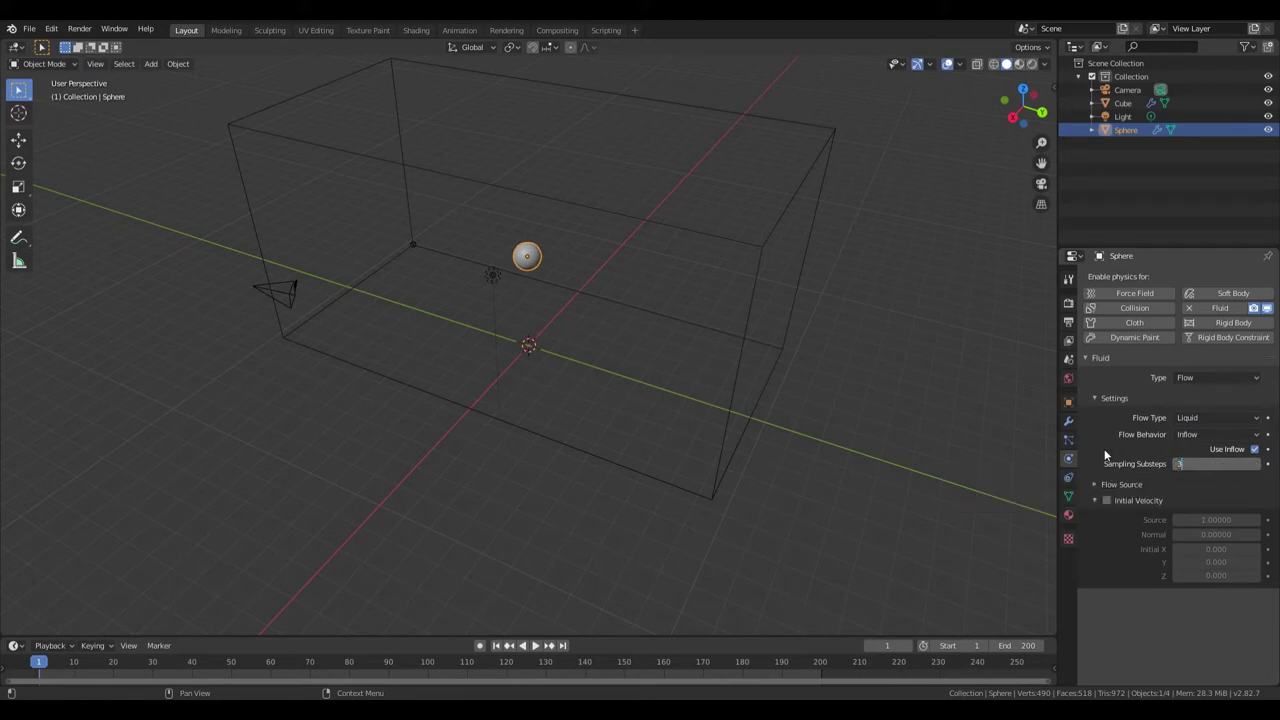
pyautogui.press('Return')
pyautogui.click(1106, 501)
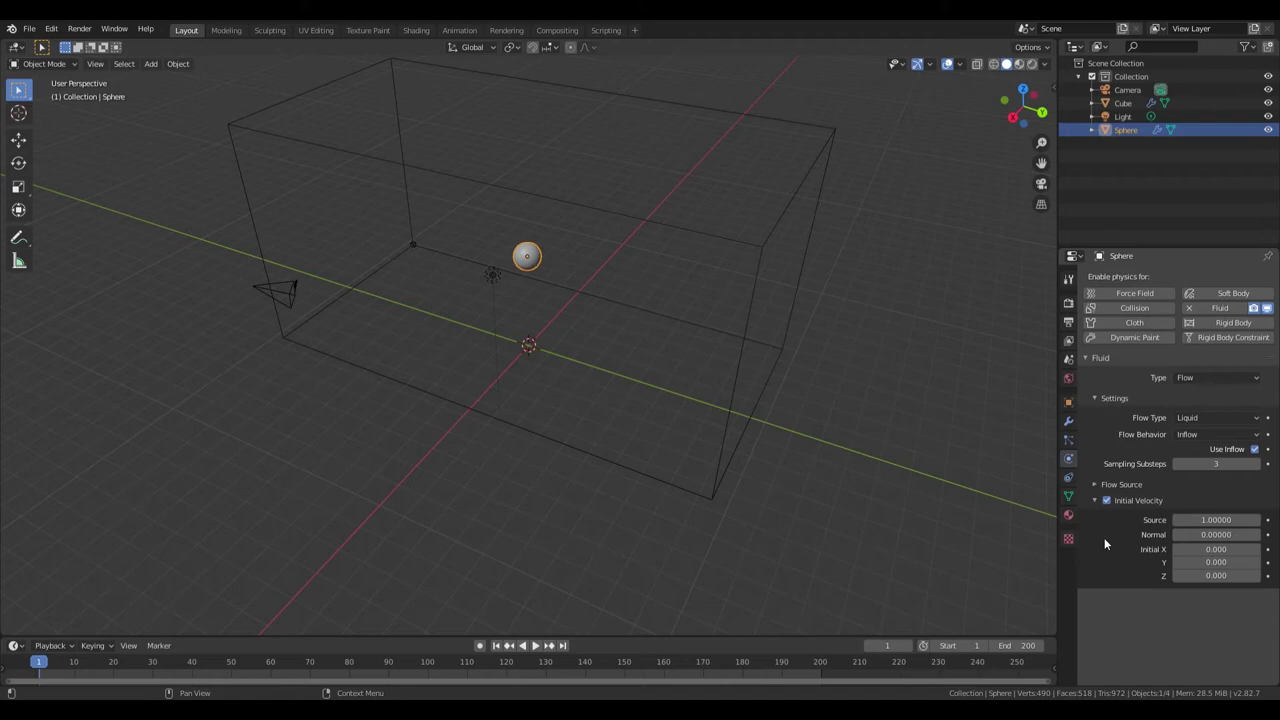
# - Enter a new Z component for the sphere's initial velocity
pyautogui.click(1226, 577)
pyautogui.press('BackSpace')
pyautogui.press('Return')
# - Bake the fluid data of the box domain and play back the particle simulation
pyautogui.click(412, 244)
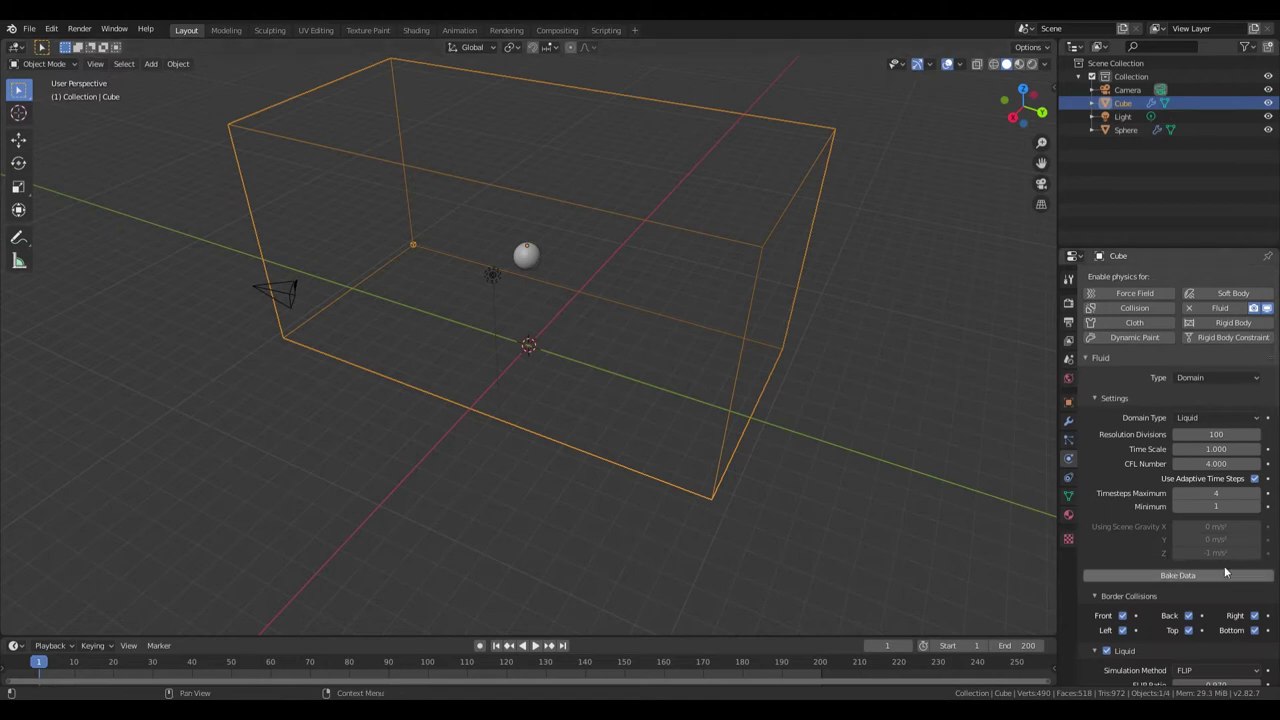
pyautogui.click(1167, 574)
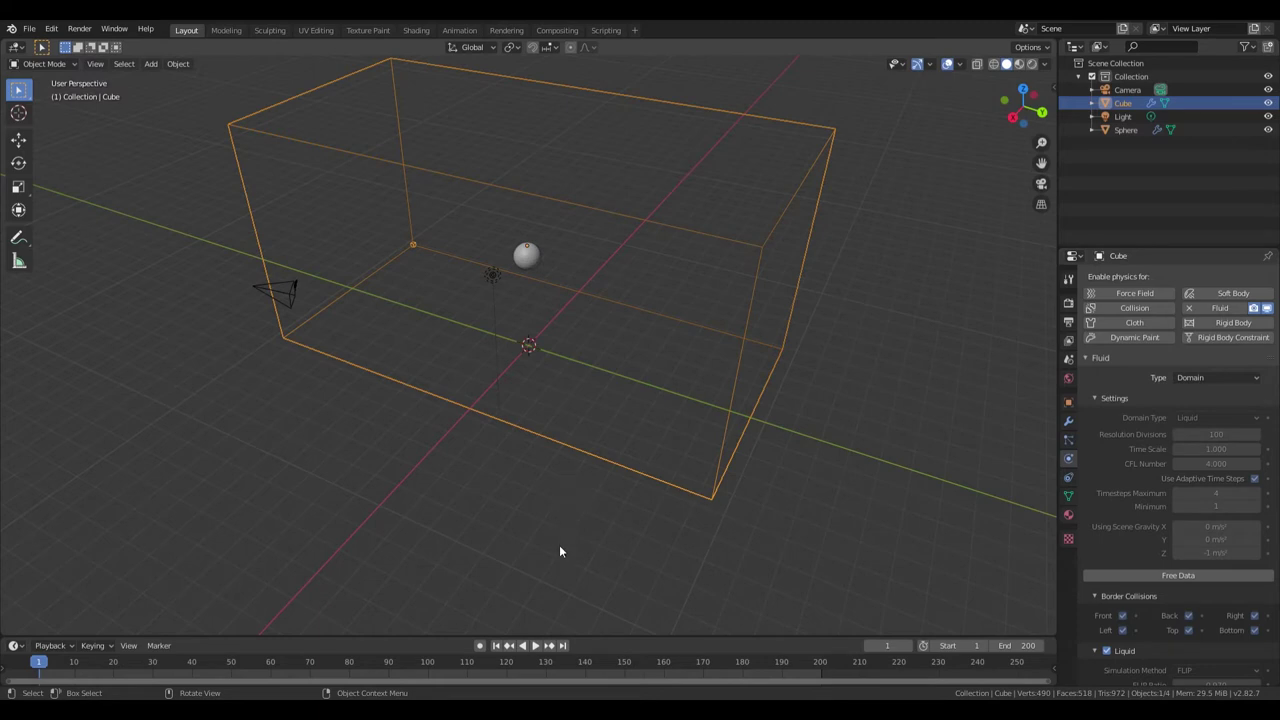
pyautogui.click(536, 646)
pyautogui.moveTo(545, 575); pyautogui.dragTo(537, 489, button='middle')
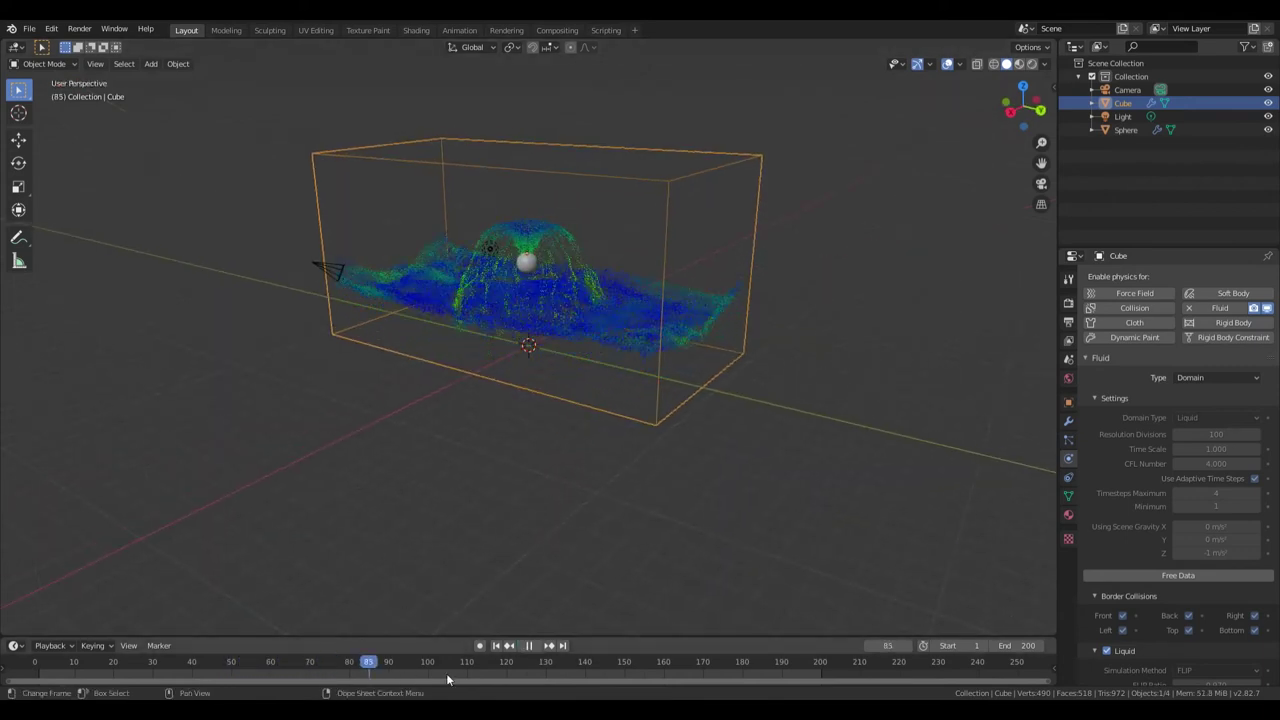
pyautogui.press('Escape')
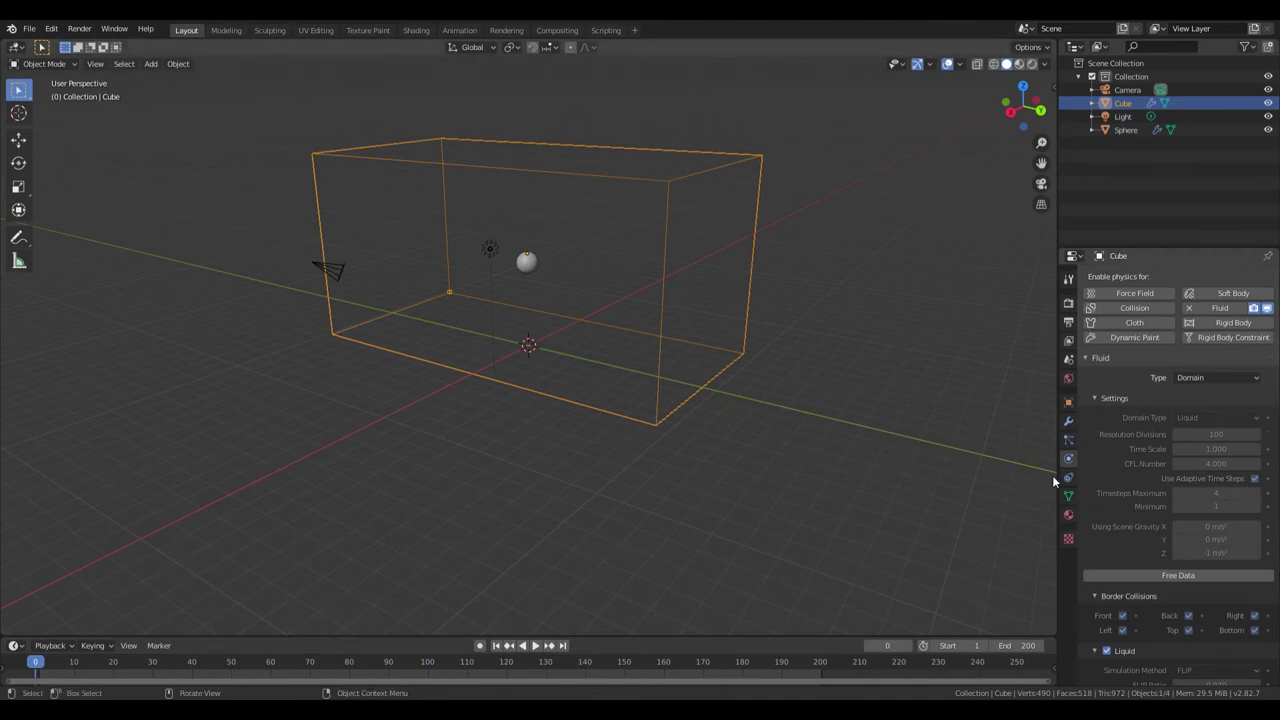
# - Bake the liquid mesh of the box domain
pyautogui.scroll(-5, 1155, 360)
pyautogui.scroll(-9, 1170, 400)
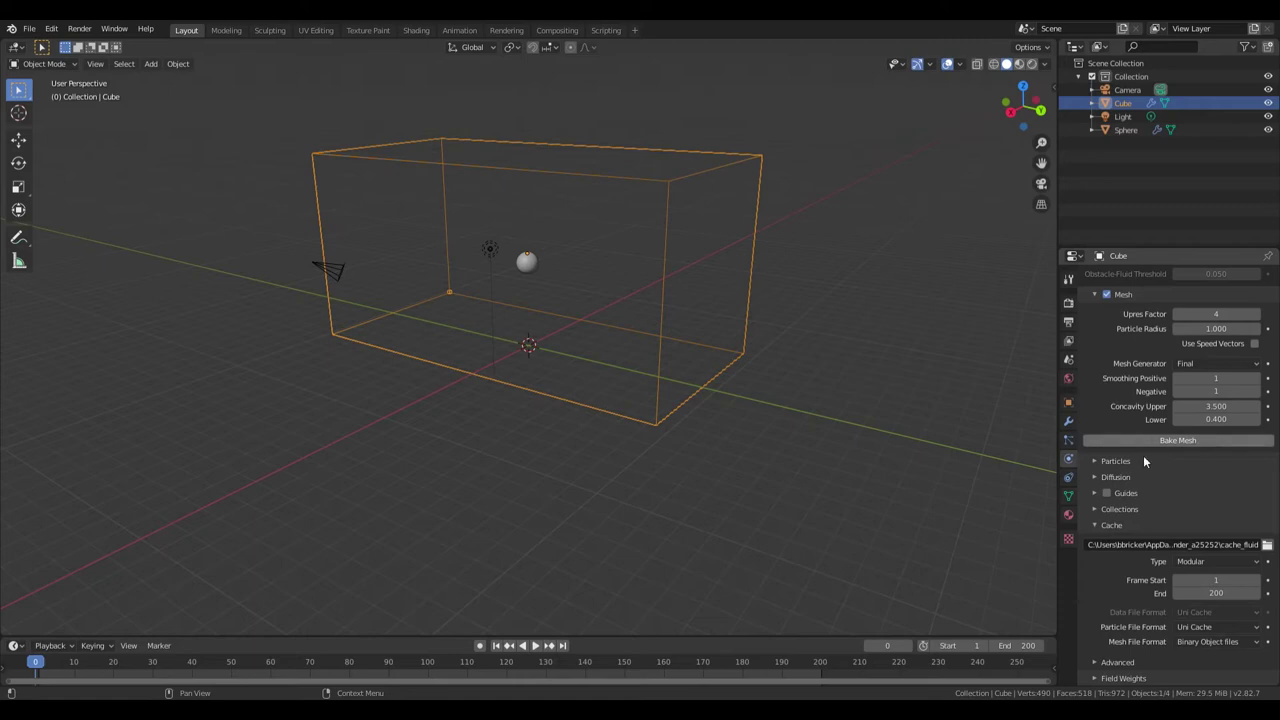
pyautogui.scroll(1, 1150, 470)
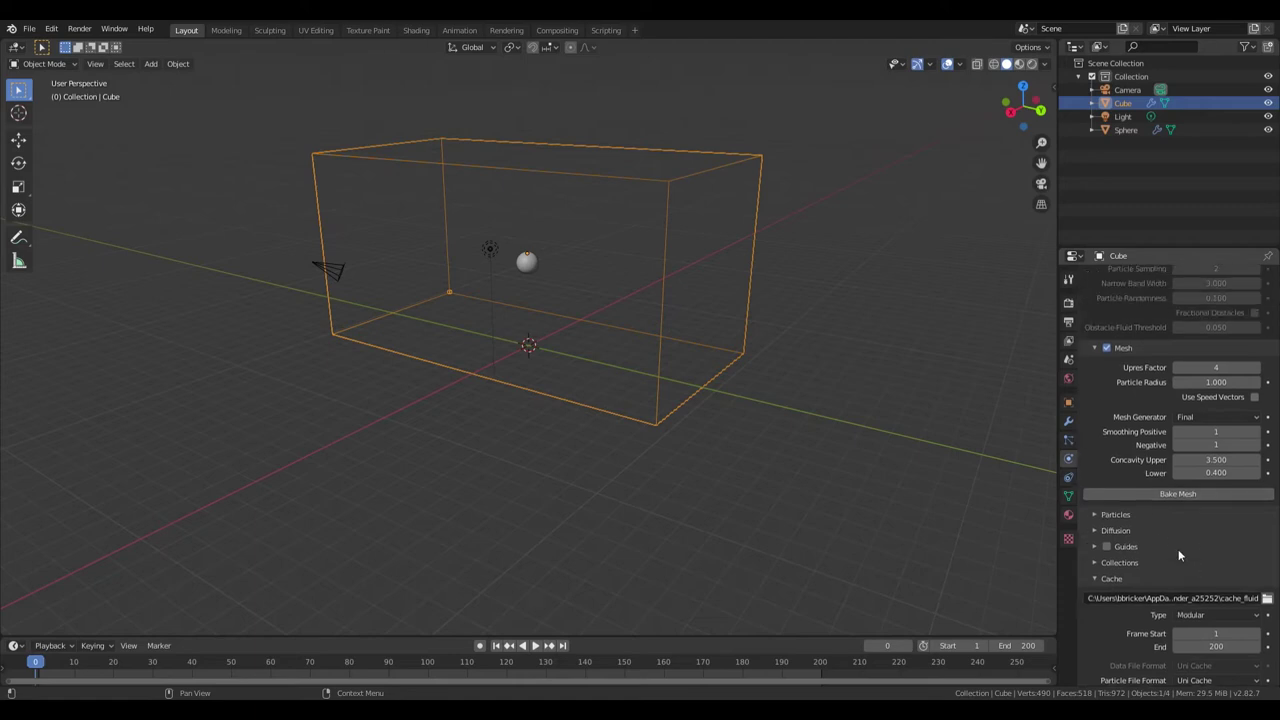
pyautogui.click(1170, 493)
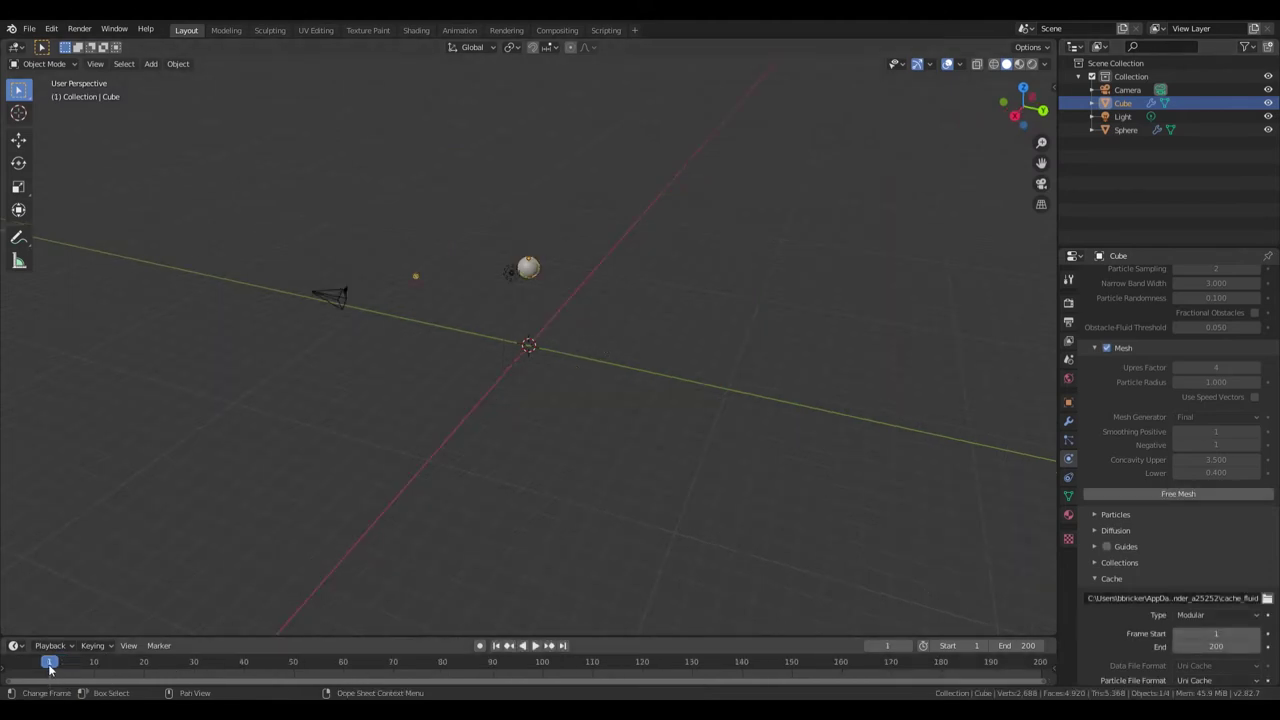
# - Play the baked liquid, stop at frame 42 and apply smooth shading to the liquid mesh
pyautogui.press('space')
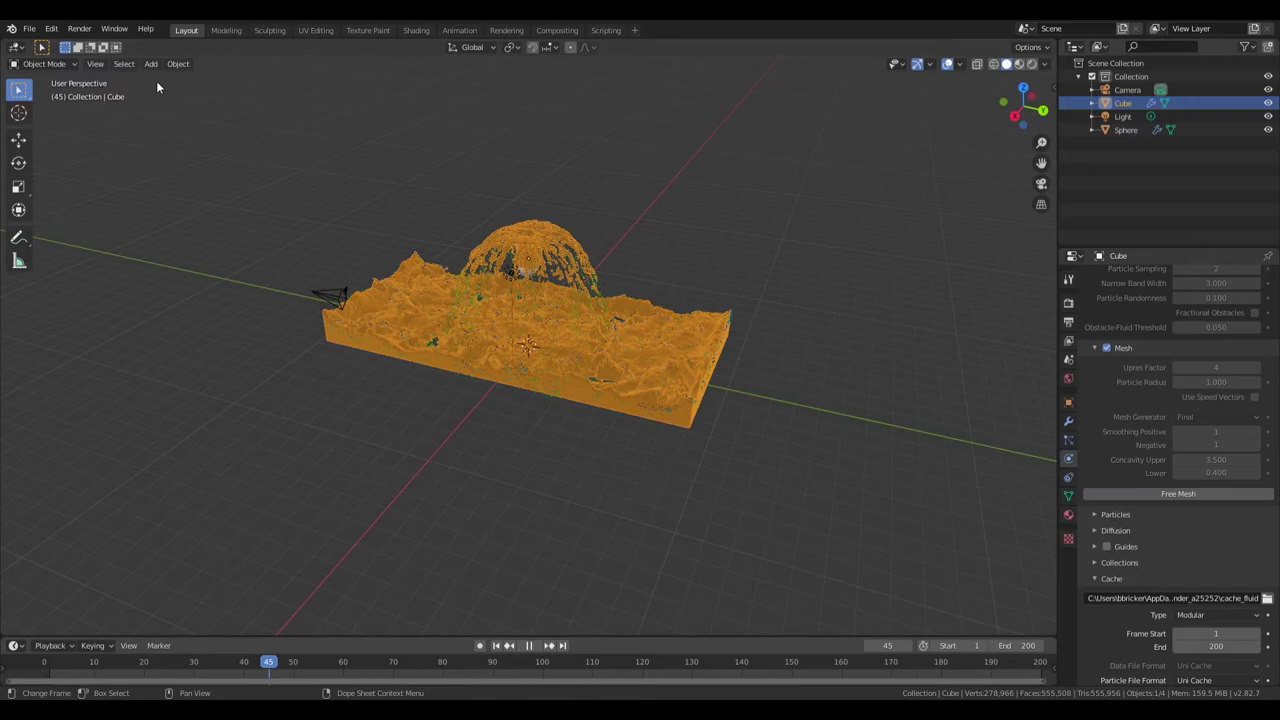
pyautogui.press('space')
pyautogui.click(178, 64)
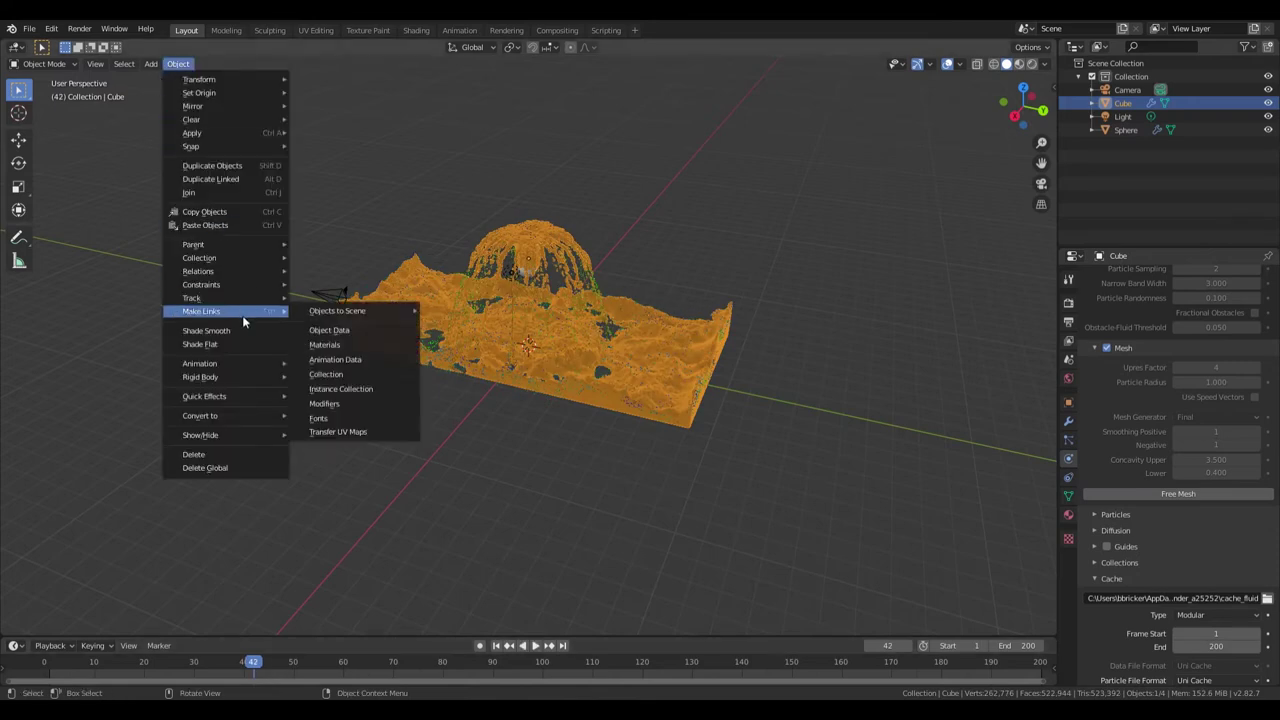
pyautogui.click(206, 331)
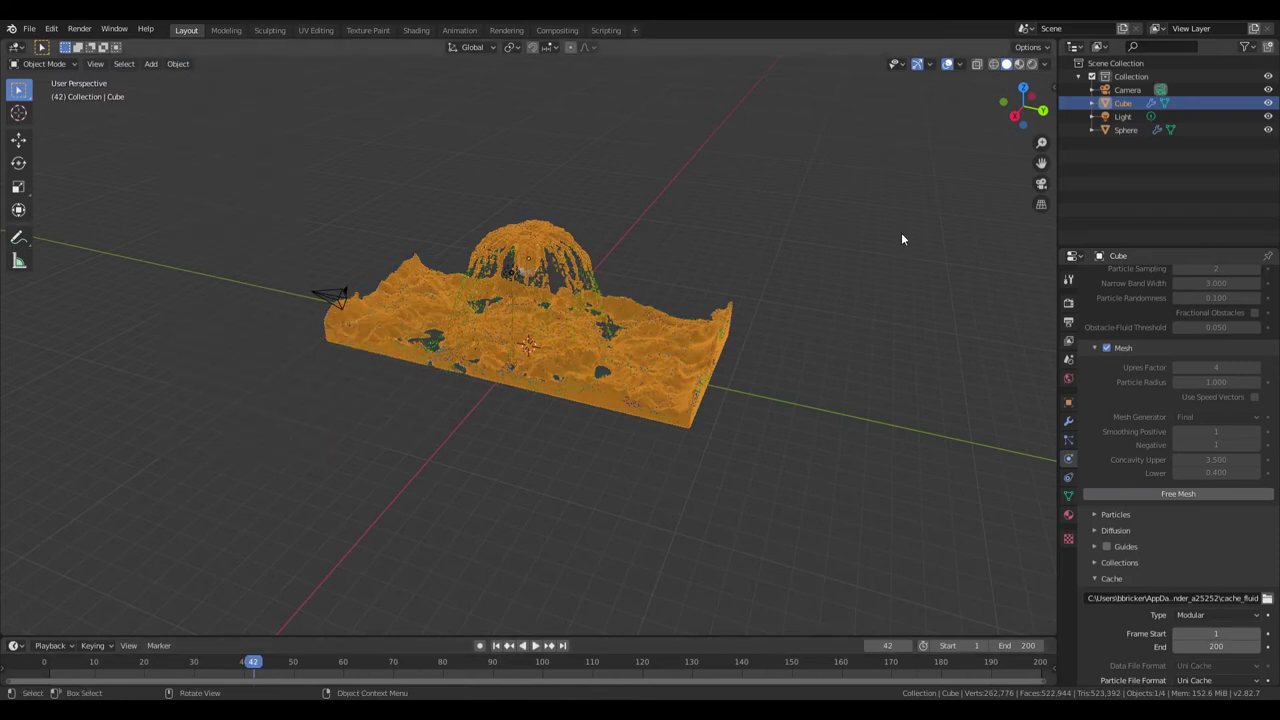
# - Switch the render engine to Cycles and set its device to GPU Compute
pyautogui.click(1068, 302)
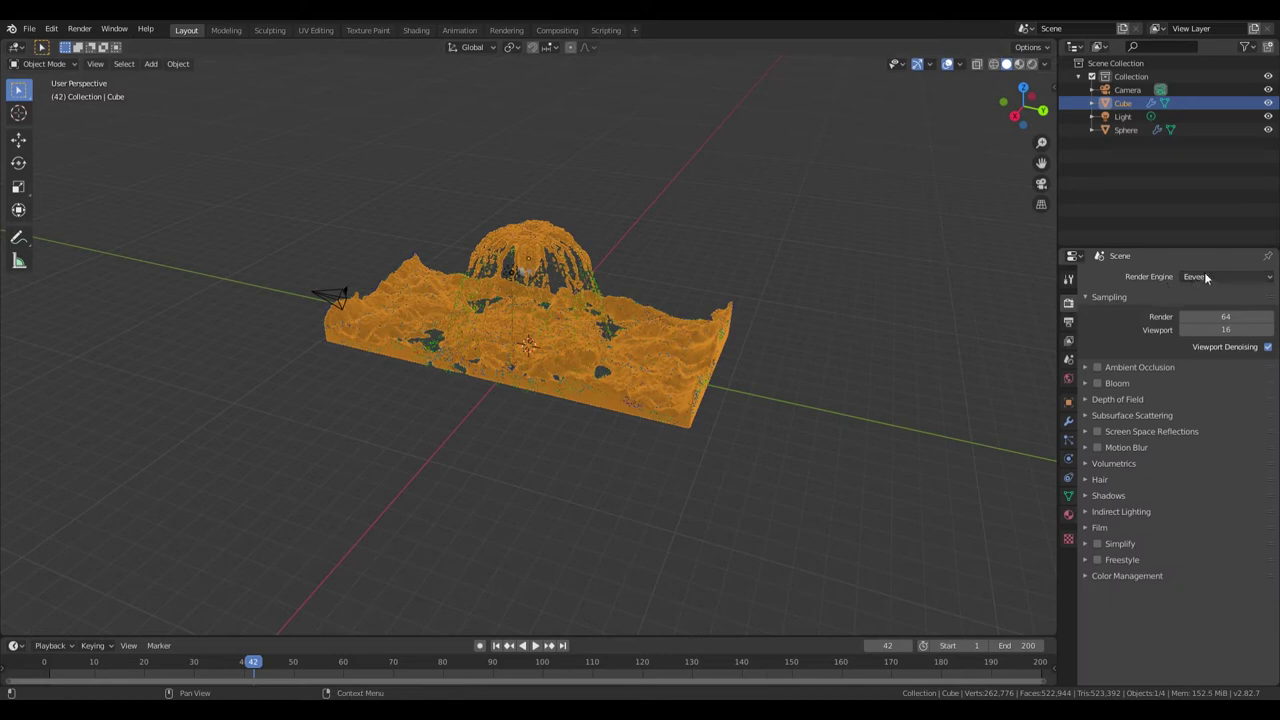
pyautogui.click(1206, 278)
pyautogui.click(1224, 325)
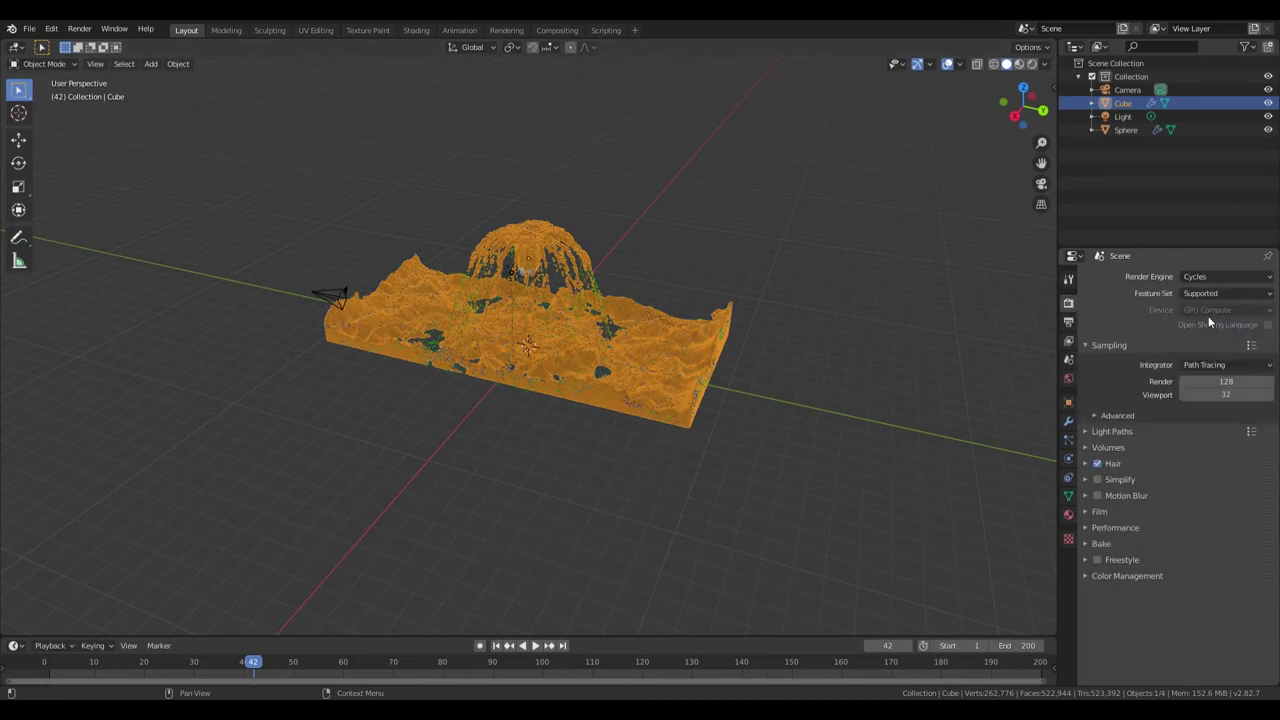
pyautogui.click(1206, 309)
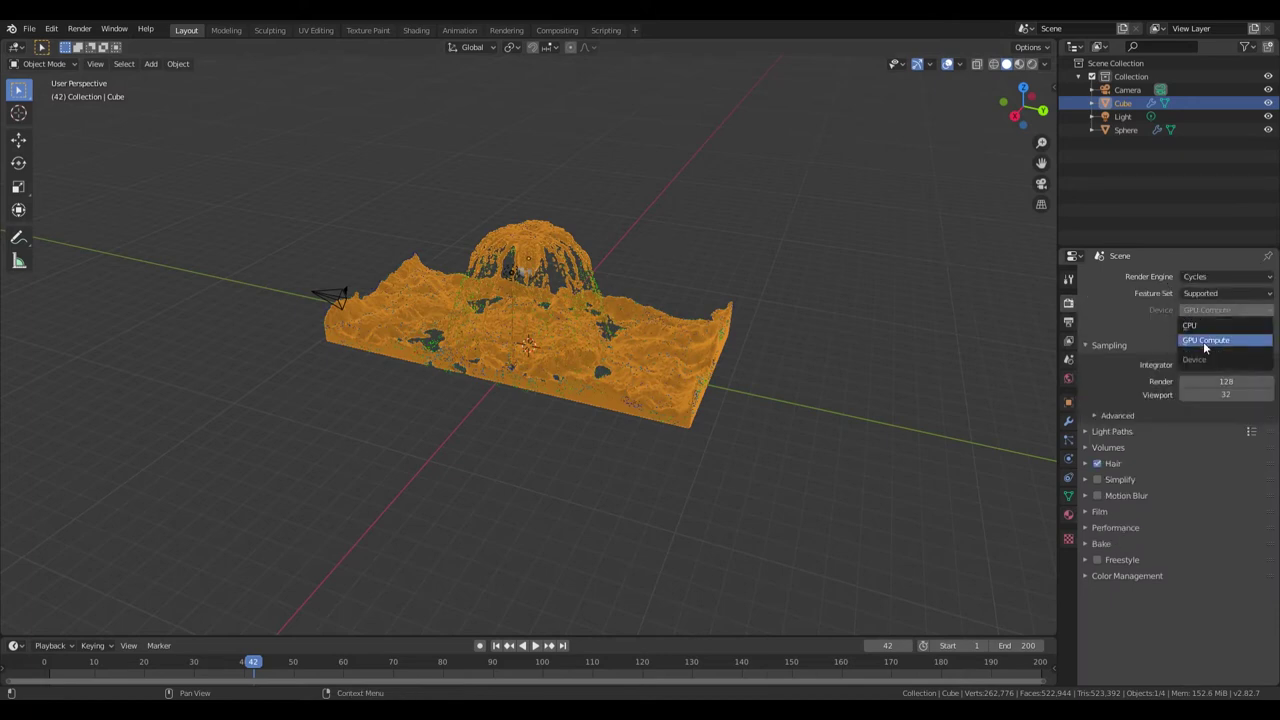
pyautogui.click(1213, 327)
pyautogui.click(1229, 310)
pyautogui.click(1208, 343)
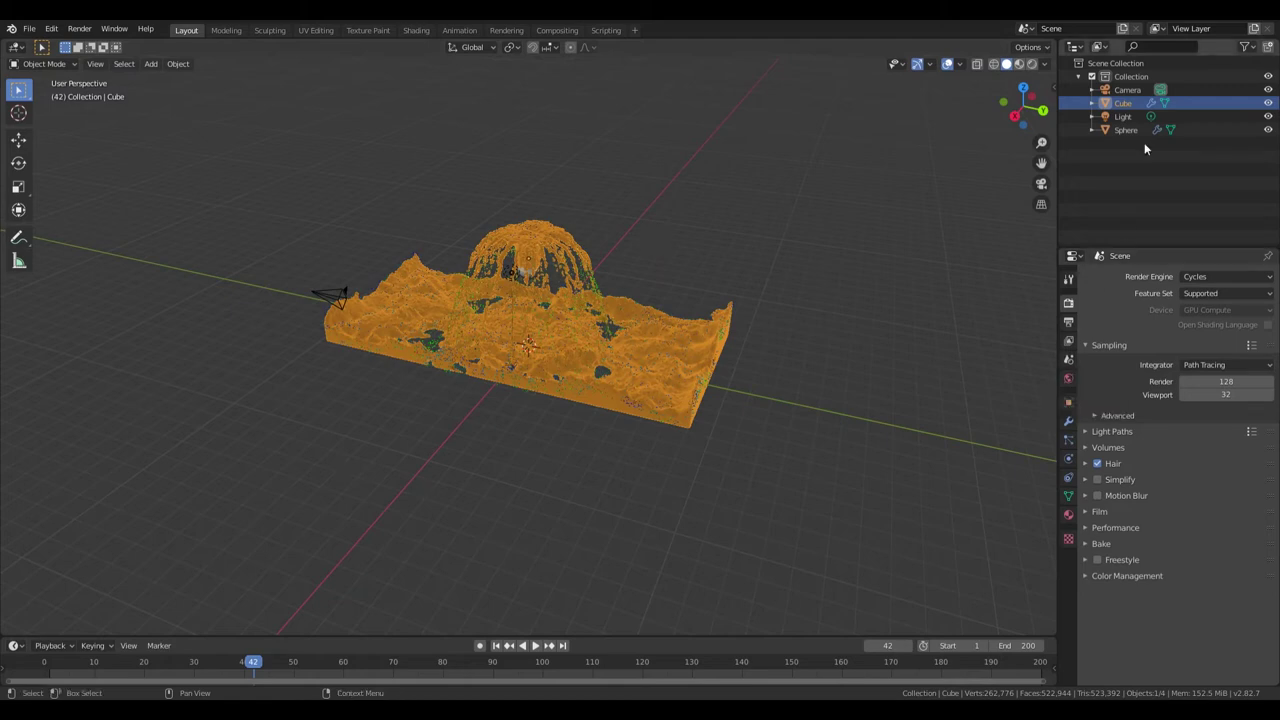
# - Preview the liquid in rendered viewport shading with the overlays hidden, and turn the overlays back on
pyautogui.click(1032, 64)
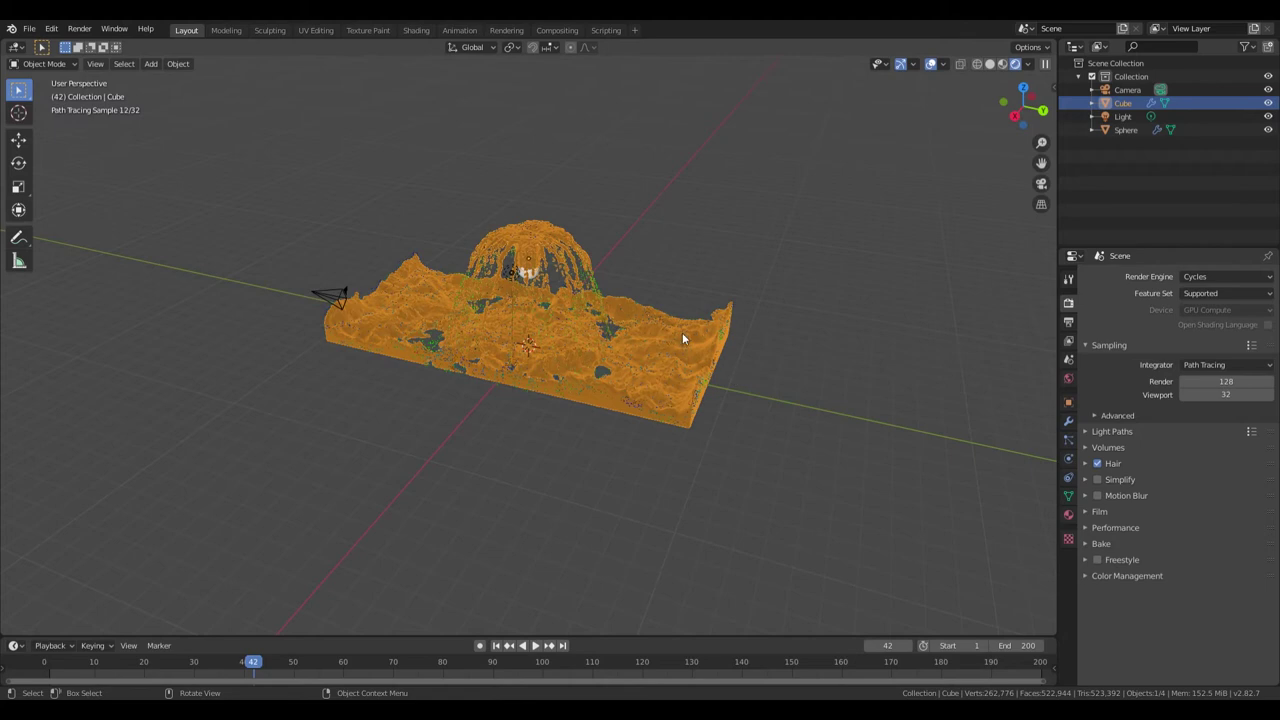
pyautogui.click(931, 64)
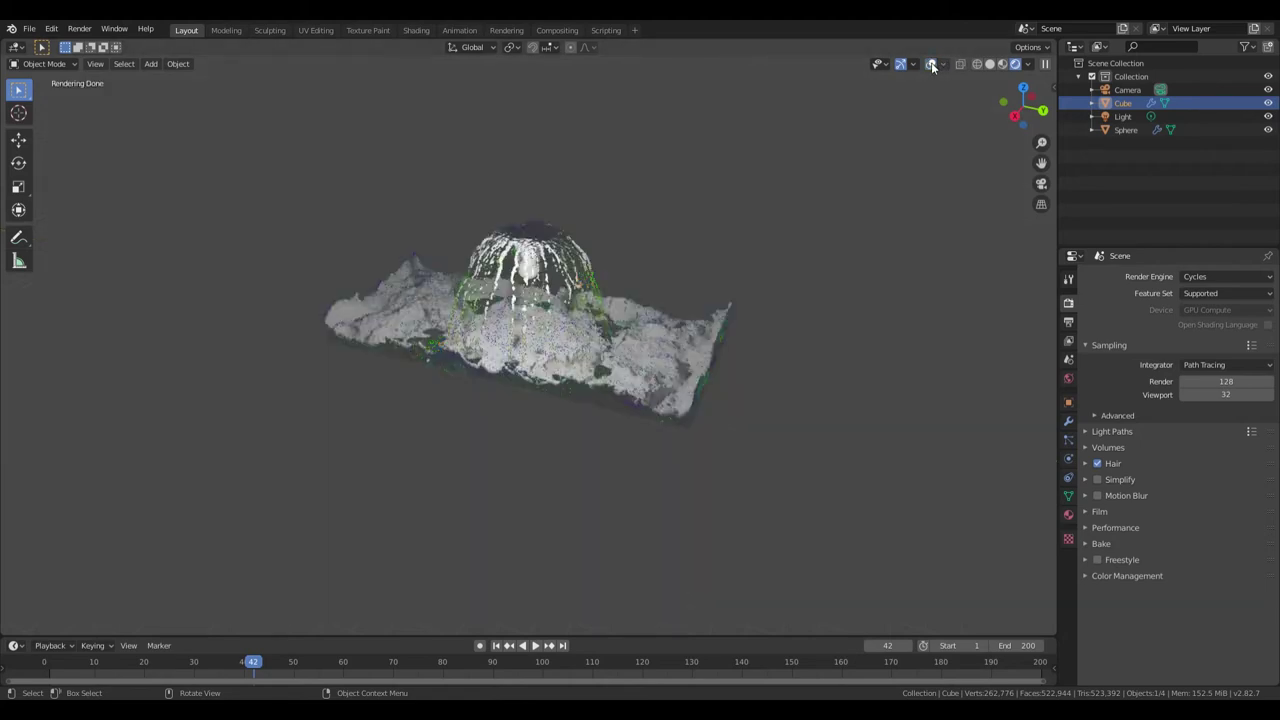
pyautogui.moveTo(888, 133); pyautogui.dragTo(808, 378, button='middle')
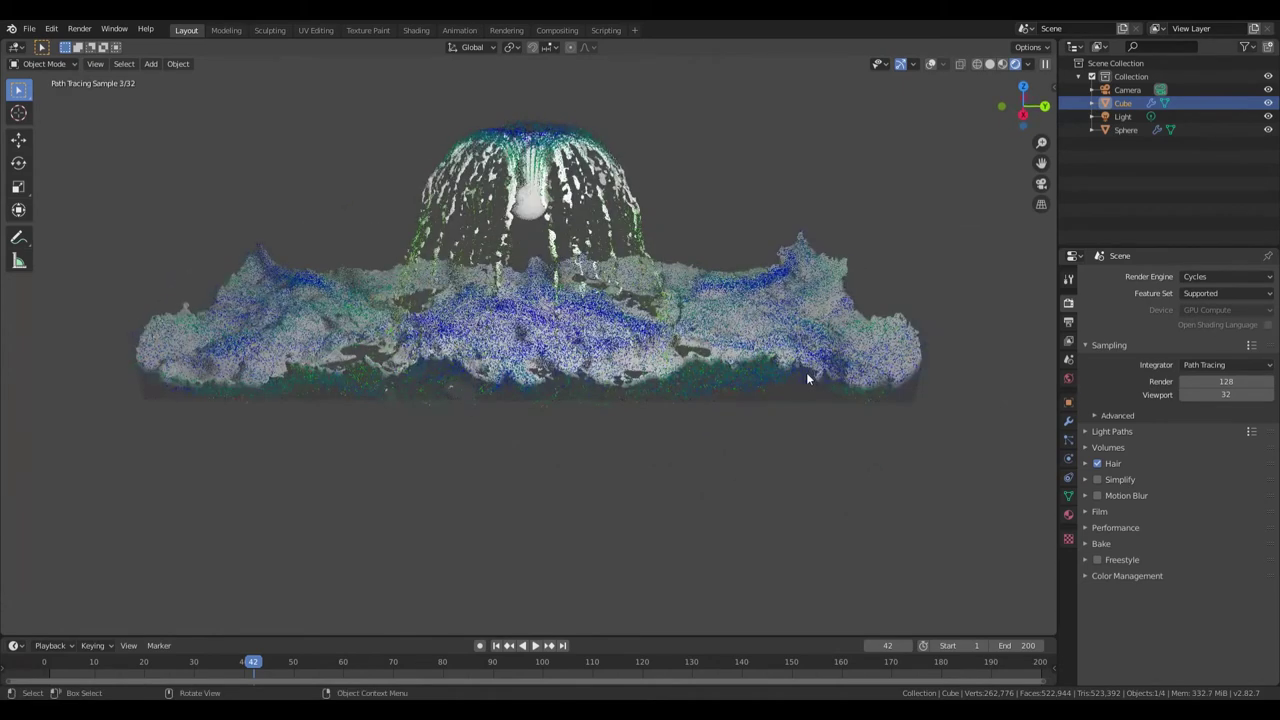
pyautogui.moveTo(948, 360); pyautogui.dragTo(935, 41, button='middle')
pyautogui.click(931, 64)
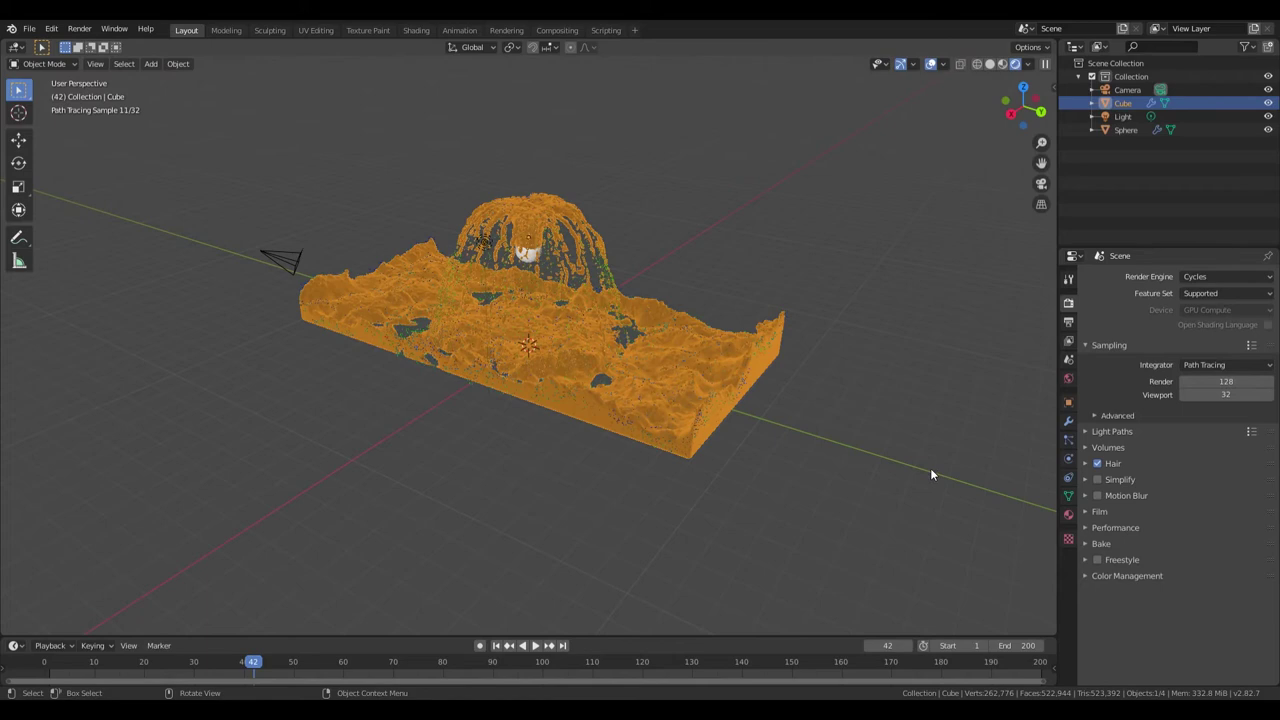
# - Add a new material to the liquid domain and set its surface shader to Glass BSDF
pyautogui.click(1072, 517)
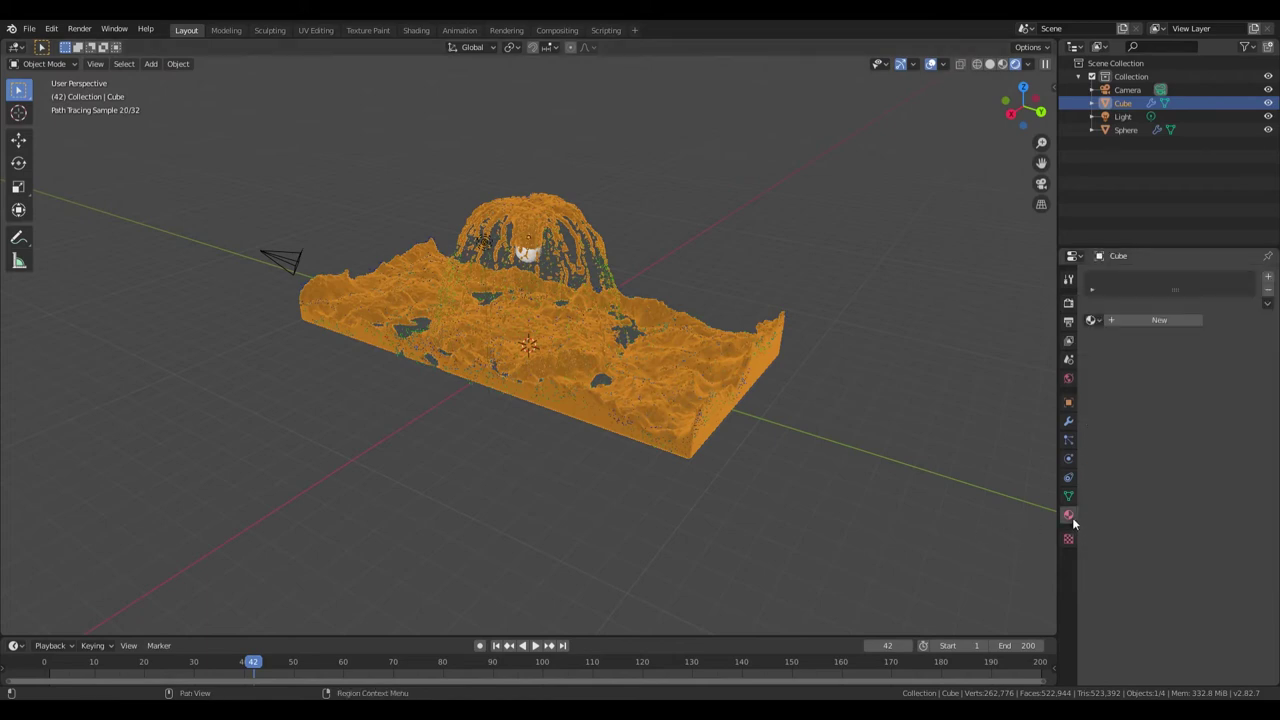
pyautogui.click(1169, 319)
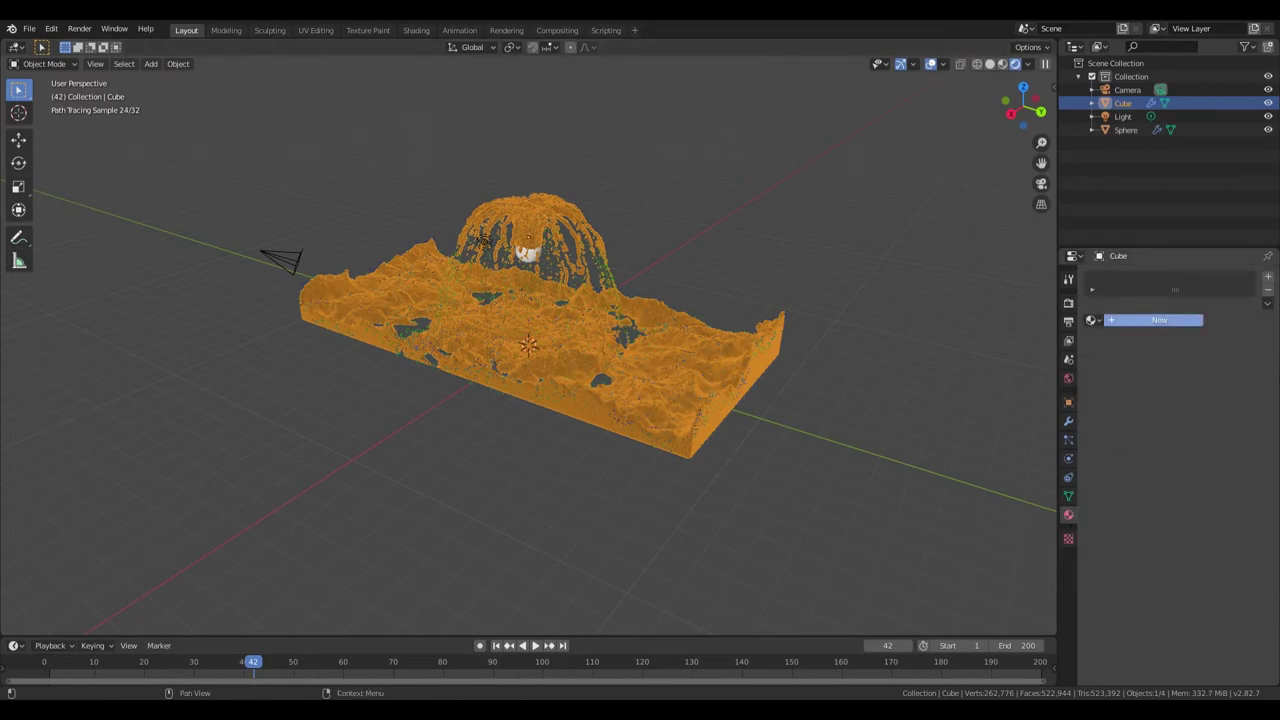
pyautogui.click(1210, 376)
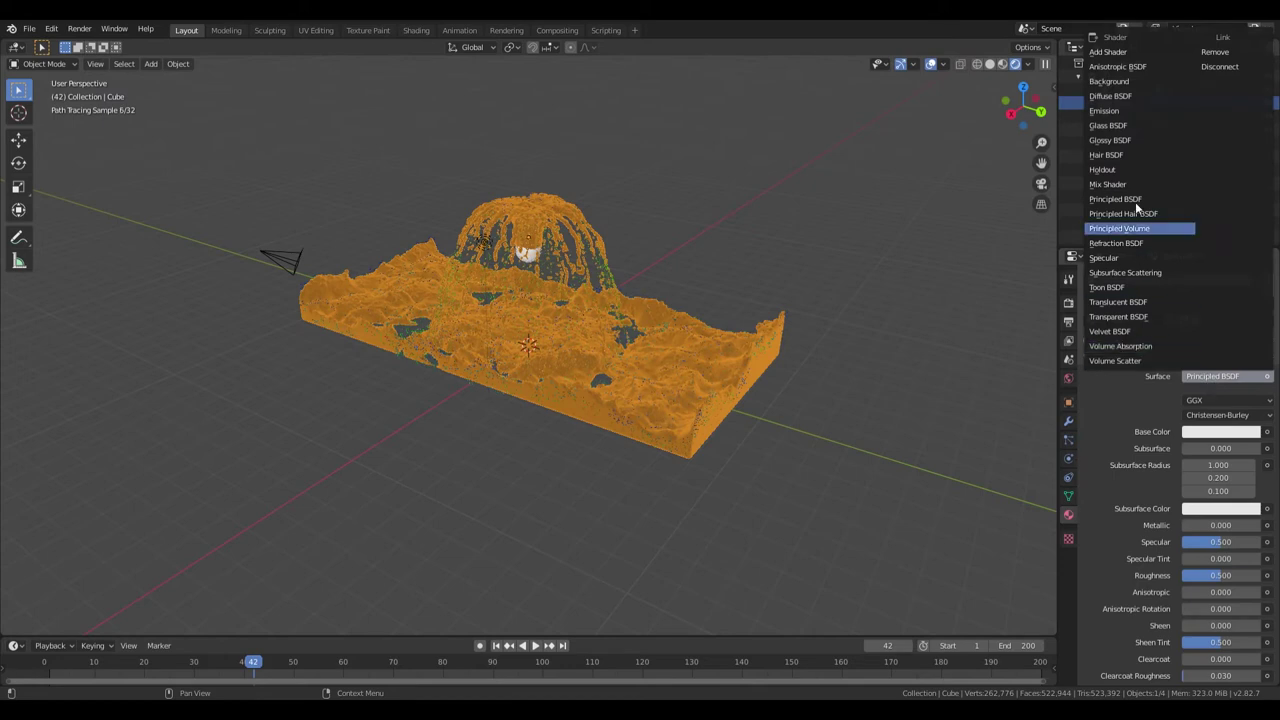
pyautogui.click(1094, 127)
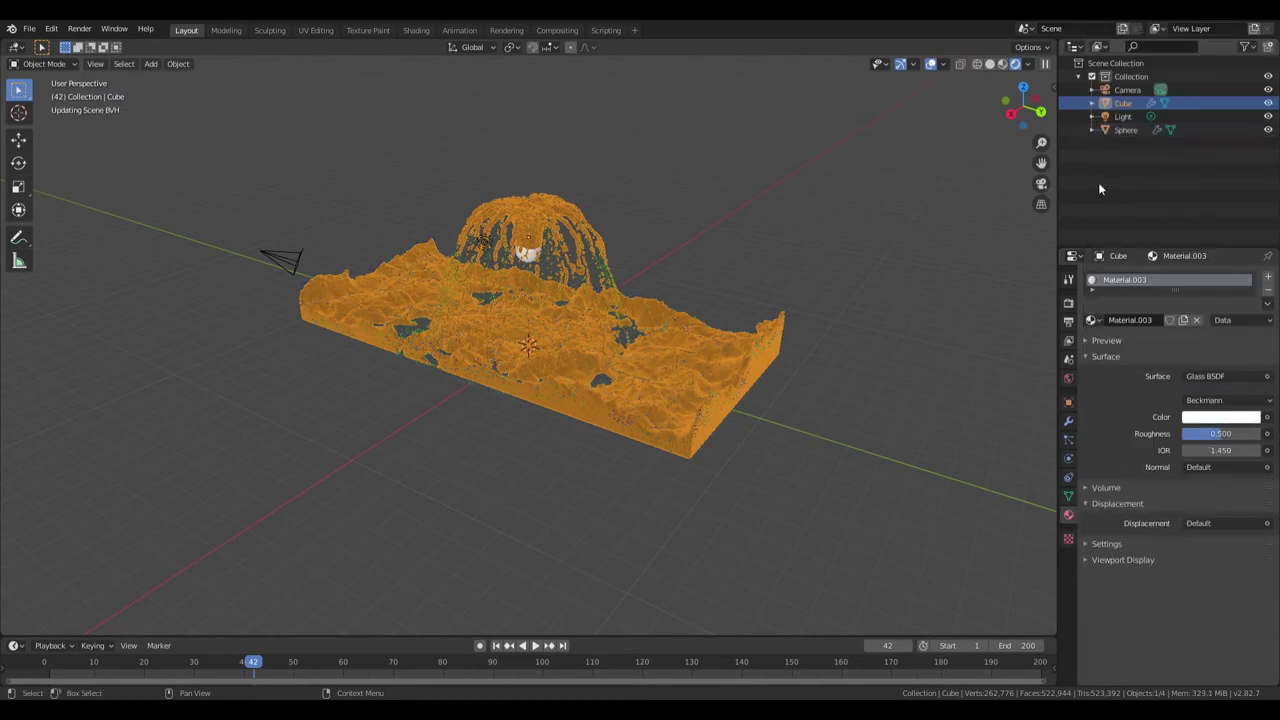
# - Set the glass material's IOR to 1.333
pyautogui.click(1241, 452)
pyautogui.write('1')
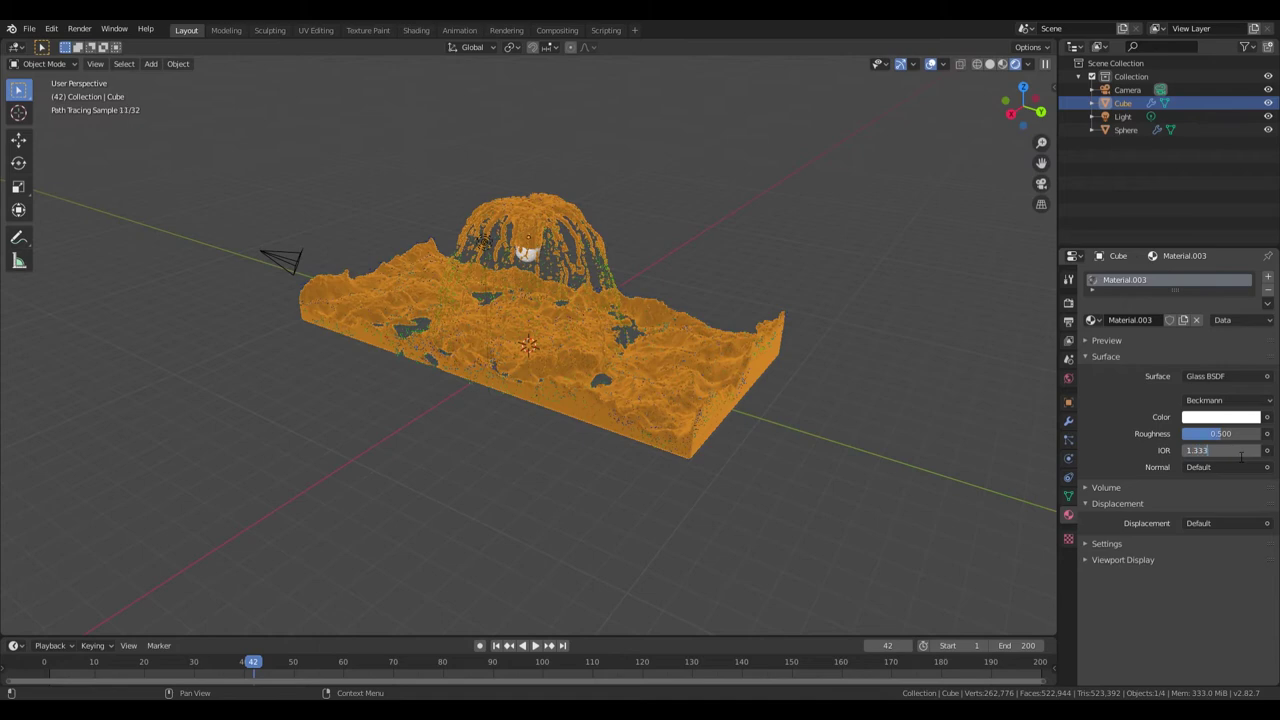
pyautogui.write('.333')
pyautogui.press('Return')
# - Set the glass material's color to a saturated cyan and check it in the material preview
pyautogui.click(1252, 418)
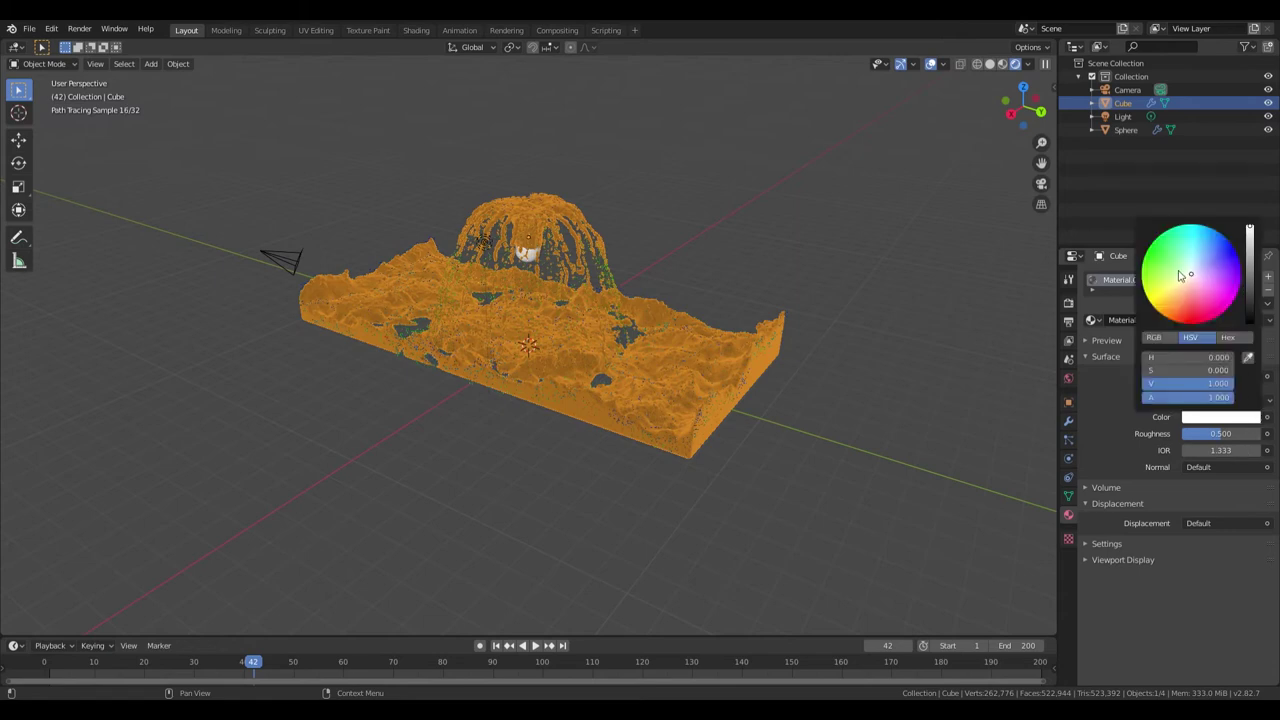
pyautogui.moveTo(1190, 280); pyautogui.dragTo(1191, 244)
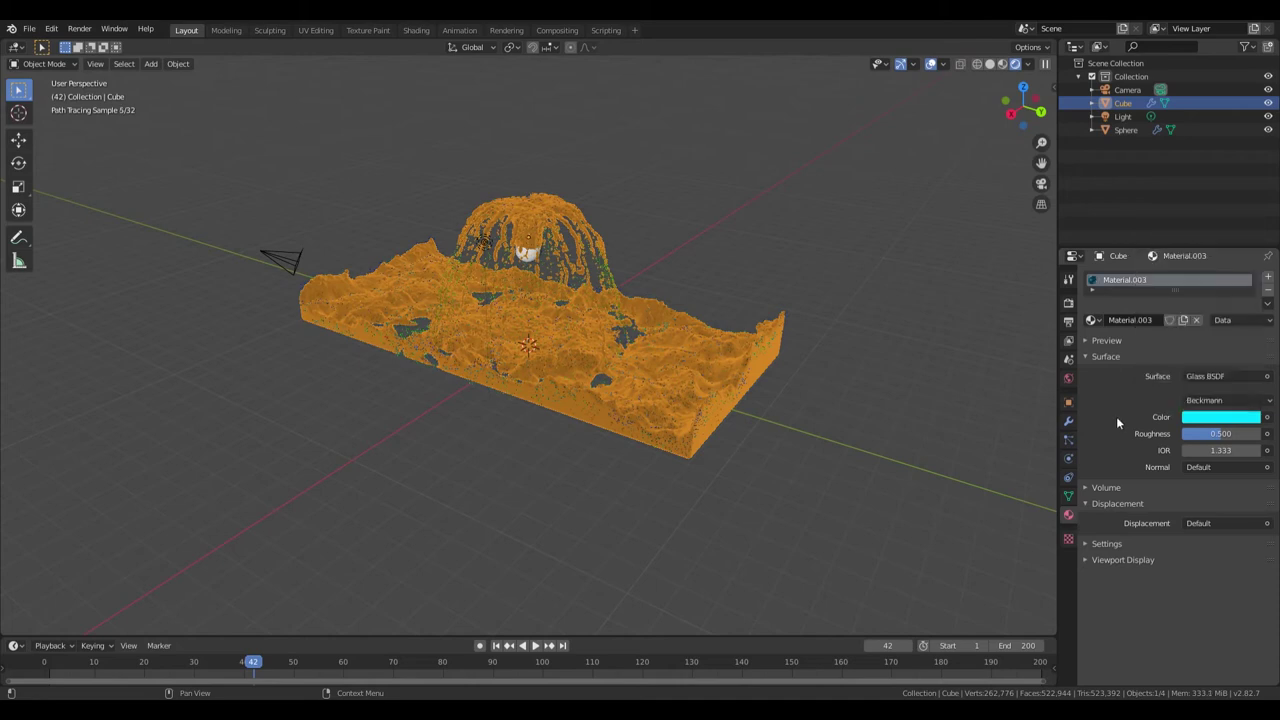
pyautogui.click(1093, 339)
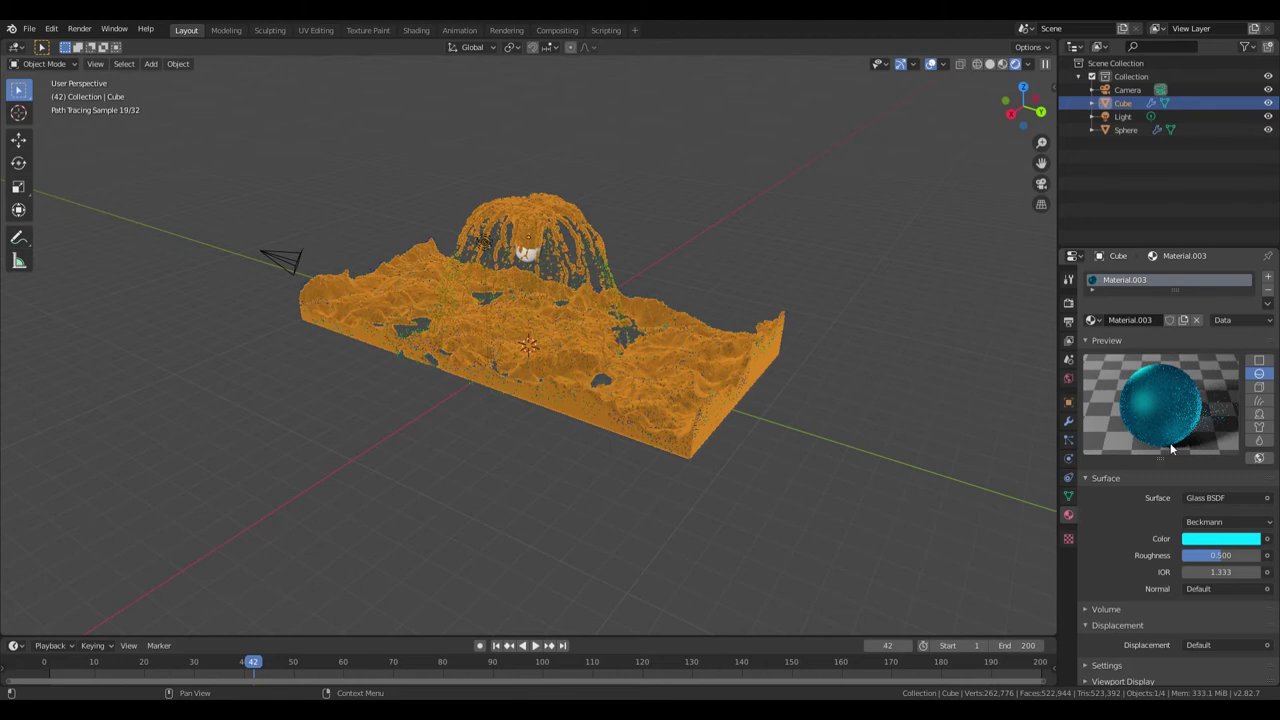
pyautogui.click(1099, 340)
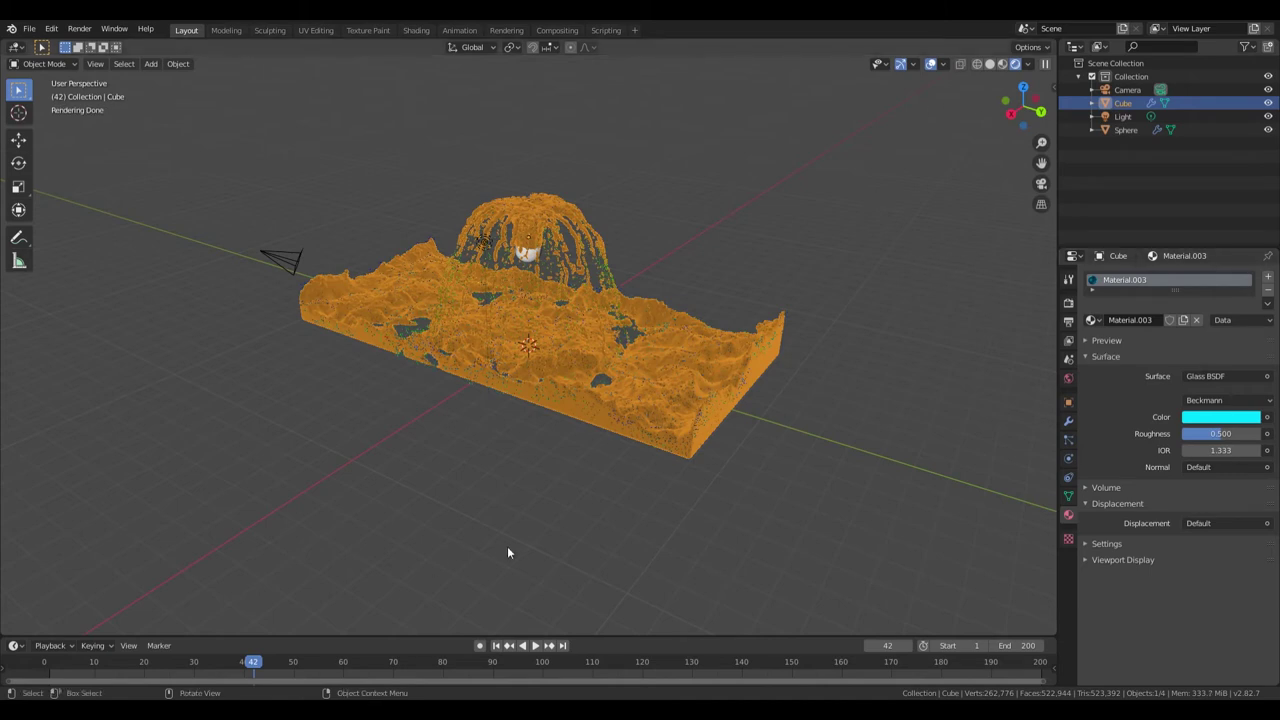
# - Return to solid shading at frame 1, add a cylinder and scale it to about 0.61 in X and Y only
pyautogui.click(990, 65)
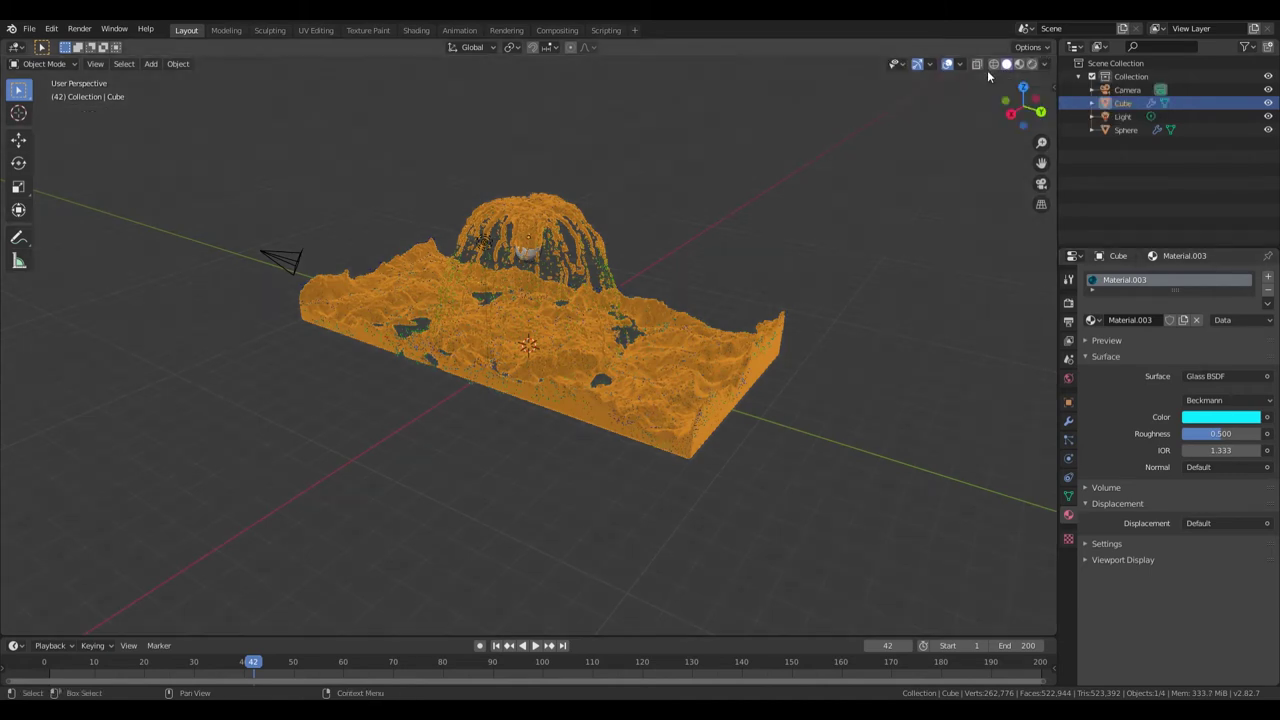
pyautogui.click(50, 660)
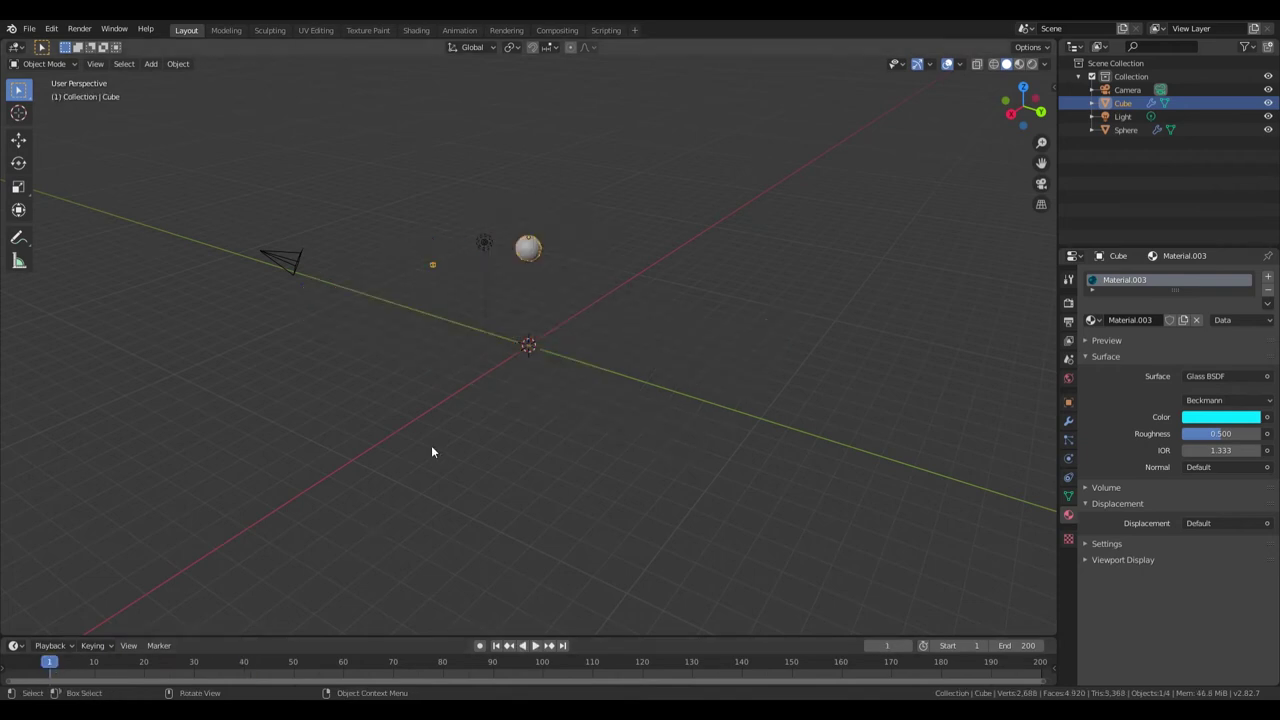
pyautogui.hotkey('shift', 'a')
pyautogui.moveTo(546, 371)
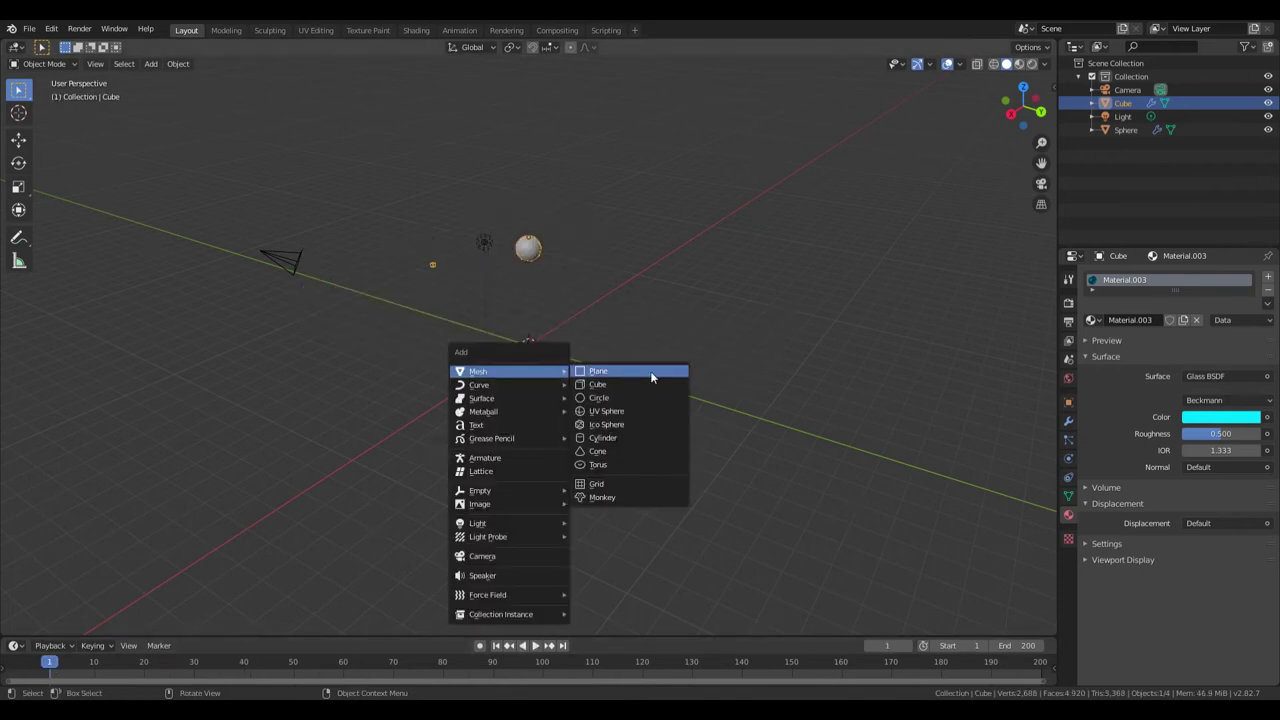
pyautogui.click(606, 440)
pyautogui.press('s')
pyautogui.hotkey('shift', 'z')
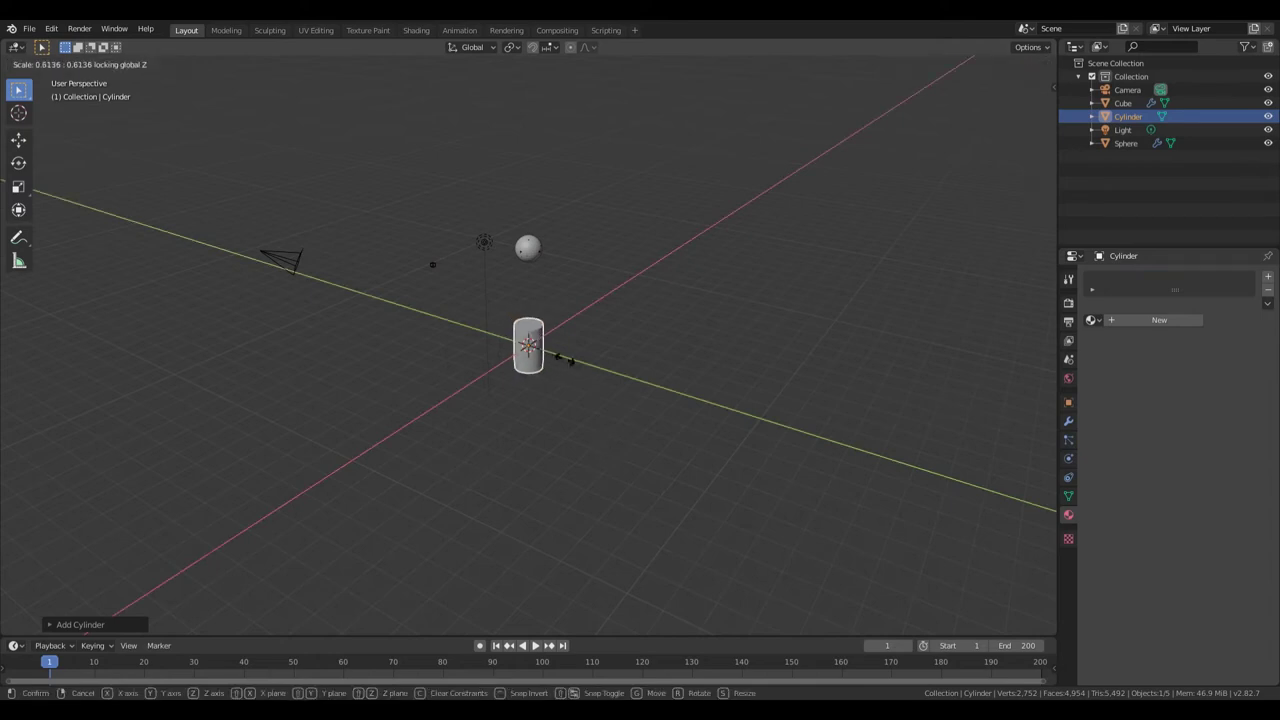
pyautogui.click(569, 357)
# - Stretch the cylinder along Z into a tall column and raise it about 1.9 m so it encloses the sphere
pyautogui.scroll(4, 588, 358)
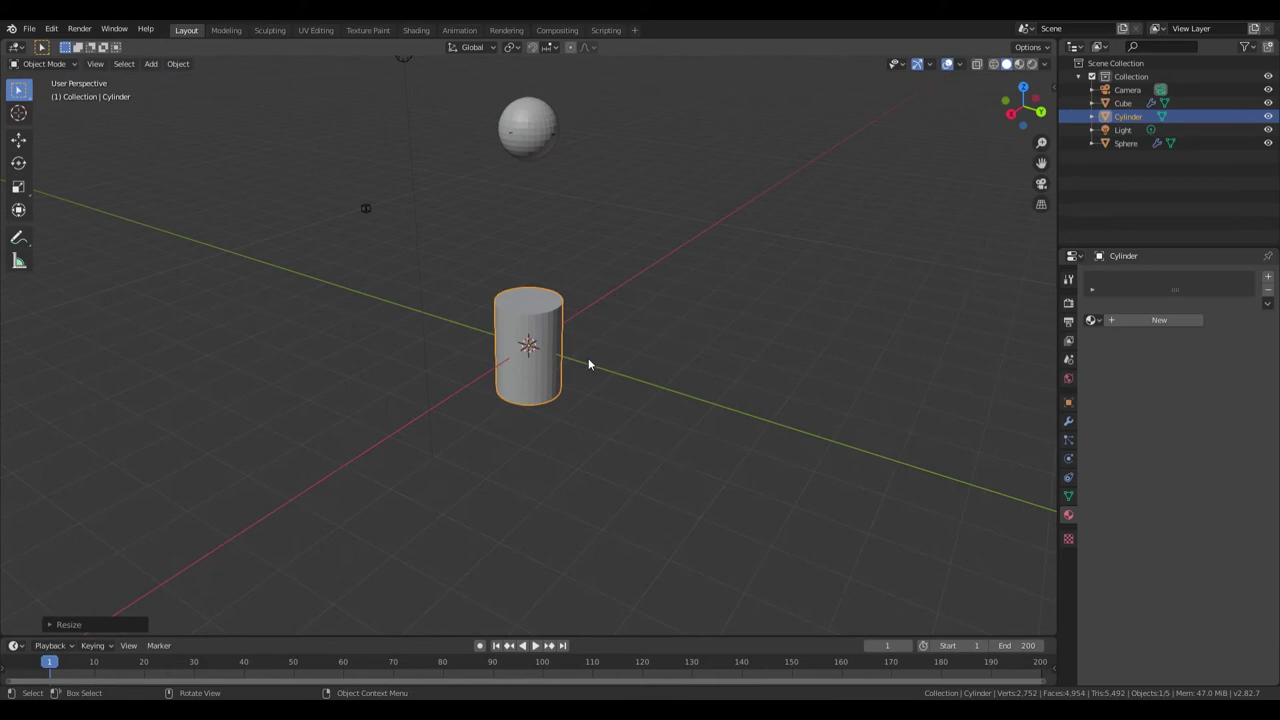
pyautogui.moveTo(588, 358); pyautogui.dragTo(615, 366, button='middle')
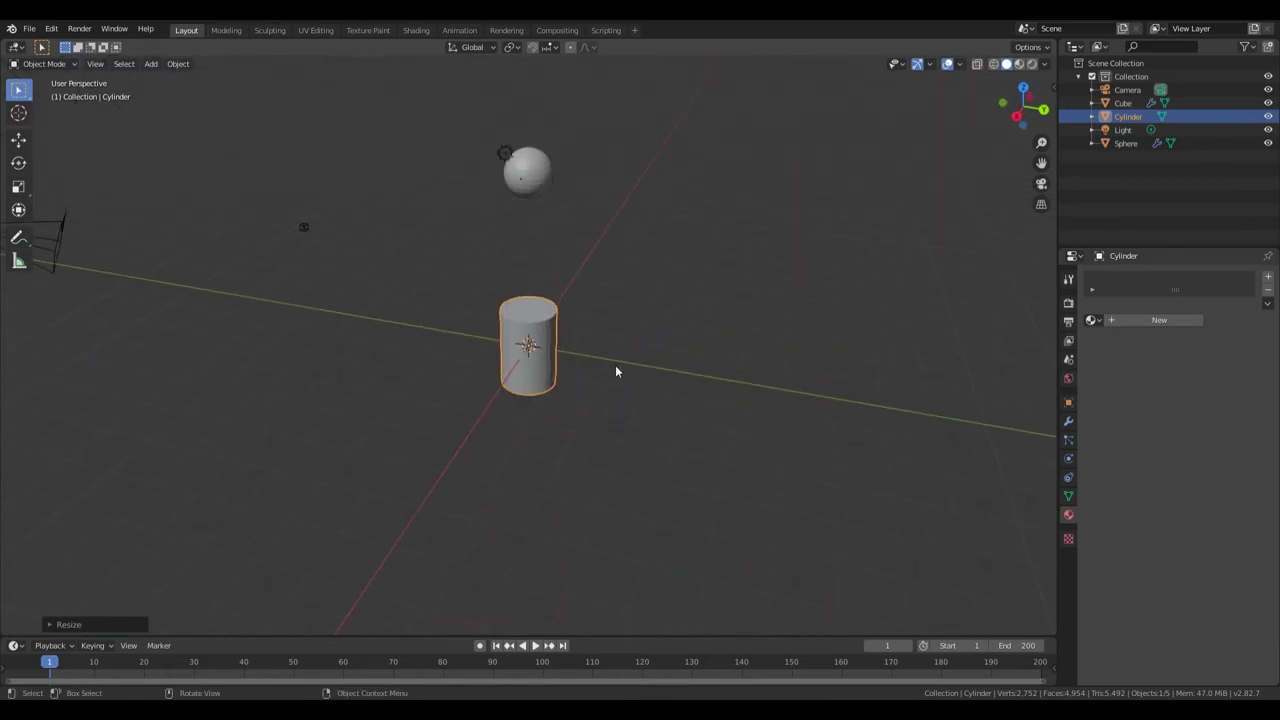
pyautogui.press('s')
pyautogui.press('z')
pyautogui.click(790, 352)
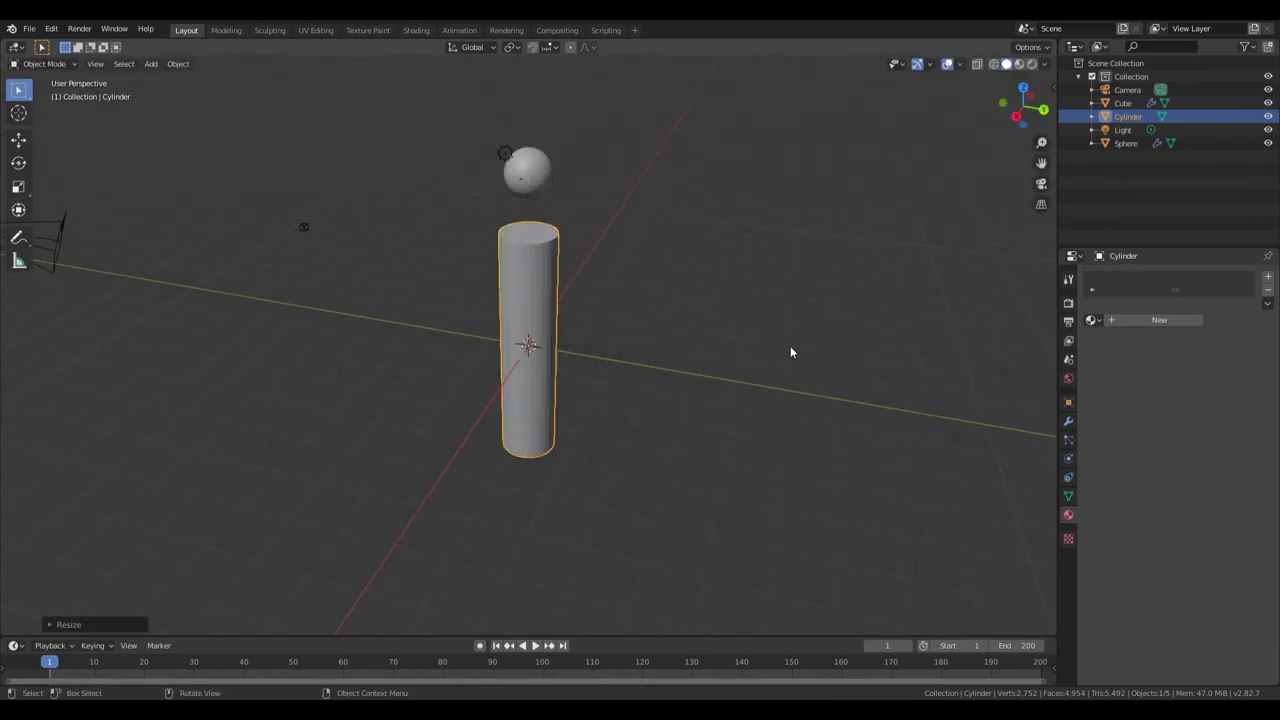
pyautogui.press('g')
pyautogui.press('z')
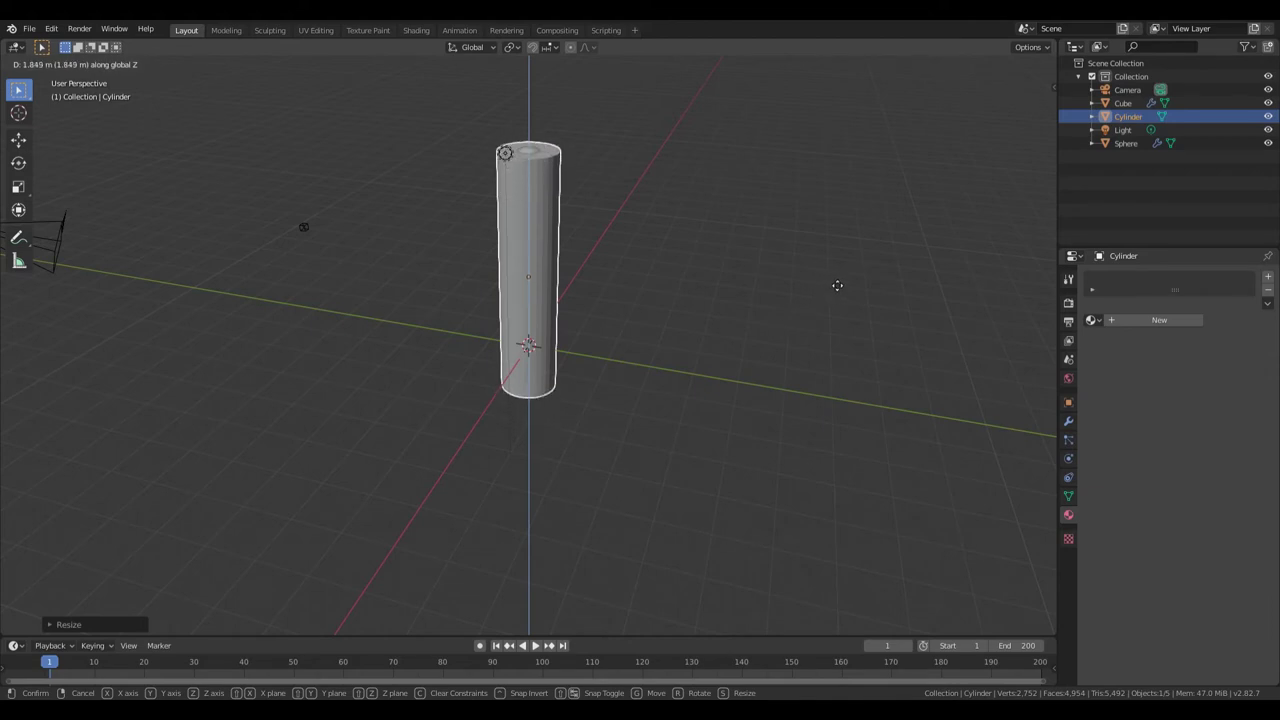
pyautogui.click(844, 283)
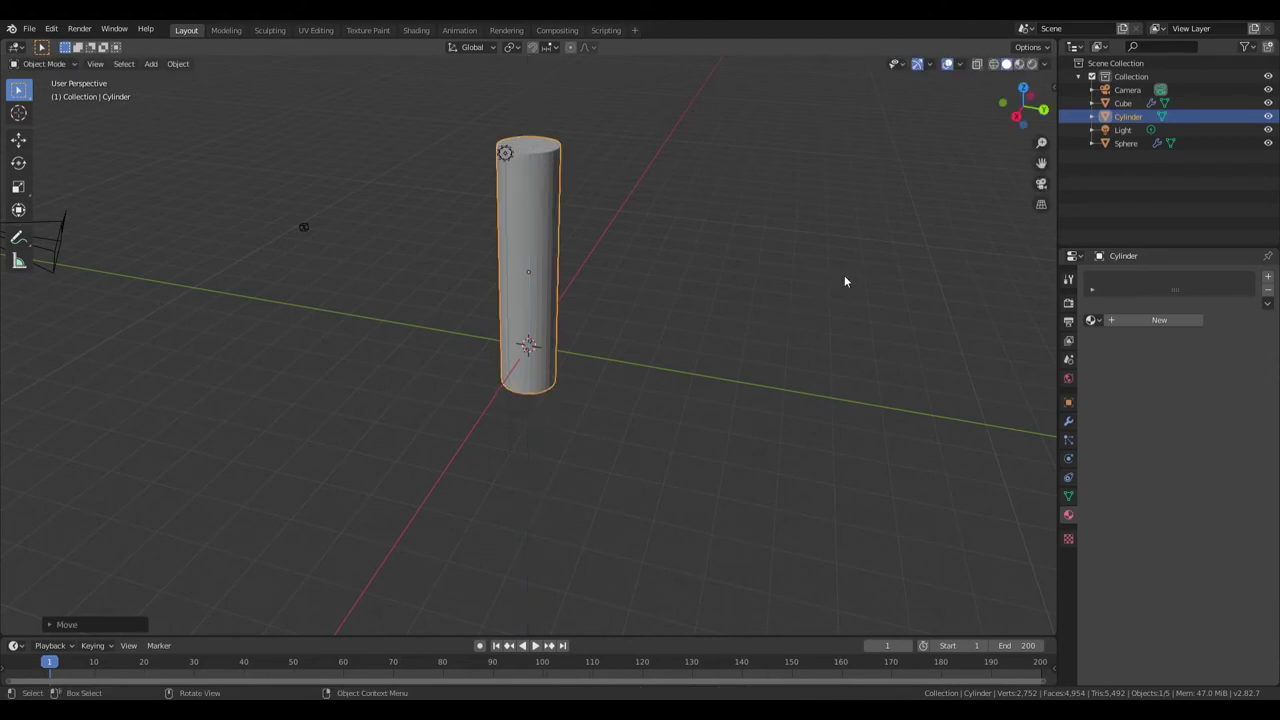
# - Duplicate the column, offset the copy along Y and scale it down slightly in X and Y only
pyautogui.hotkey('shift', 'd')
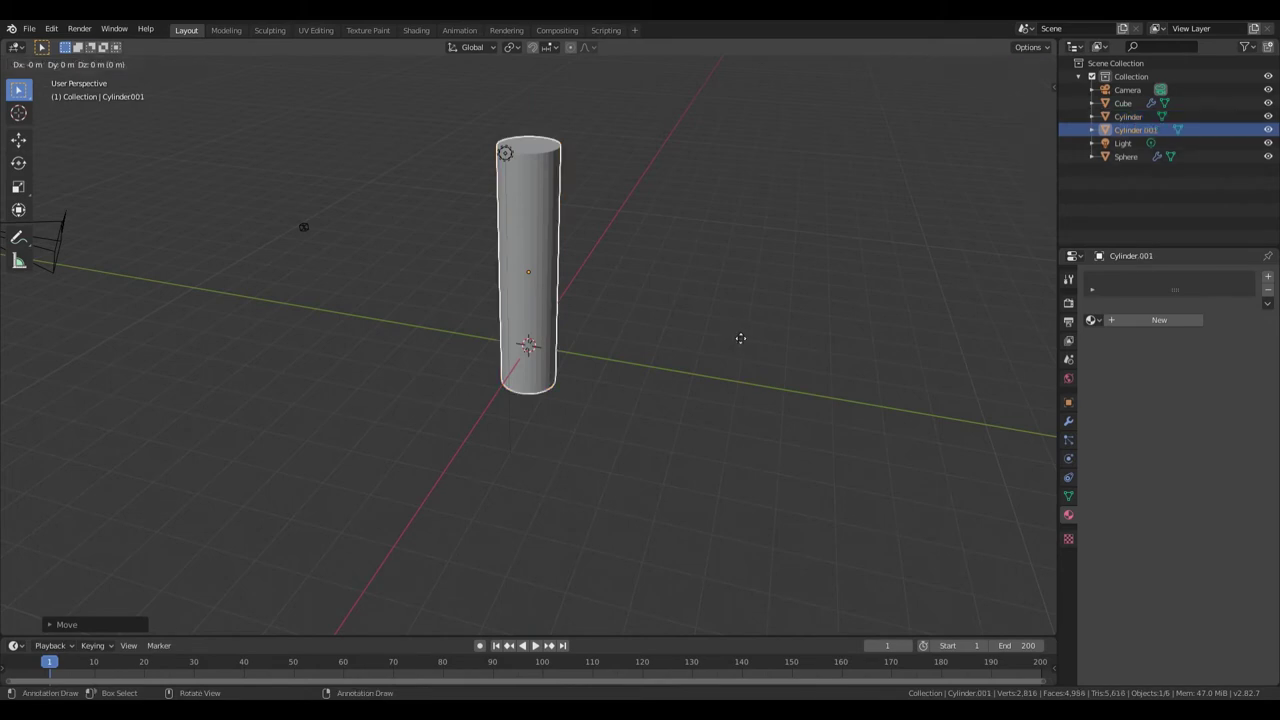
pyautogui.press('y')
pyautogui.click(814, 331)
pyautogui.moveTo(814, 331); pyautogui.dragTo(761, 366, button='middle')
pyautogui.press('s')
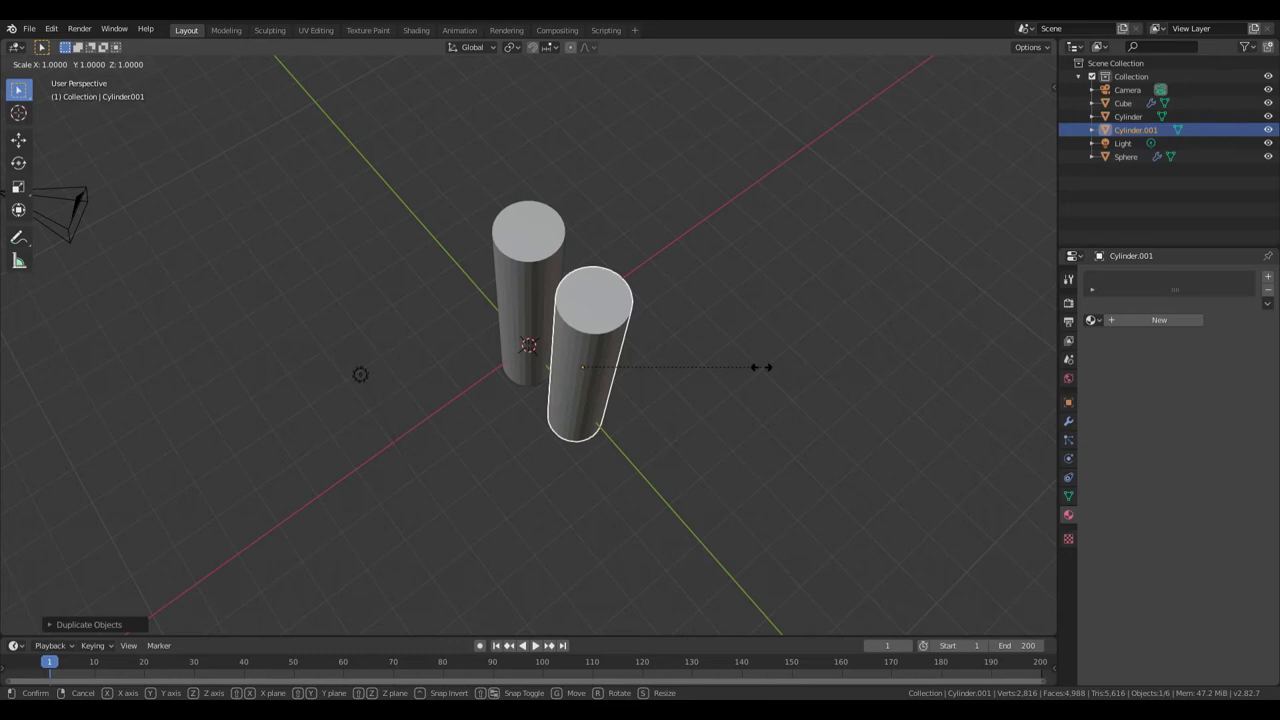
pyautogui.hotkey('shift', 'z')
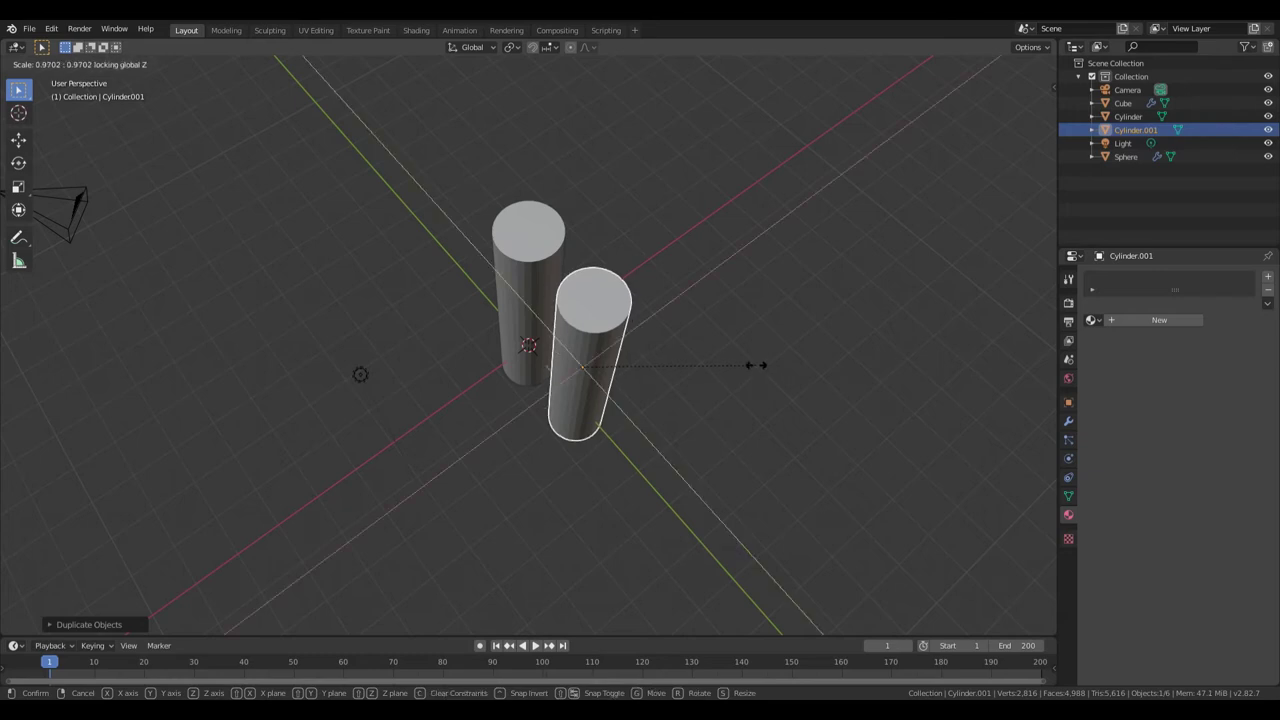
pyautogui.click(739, 369)
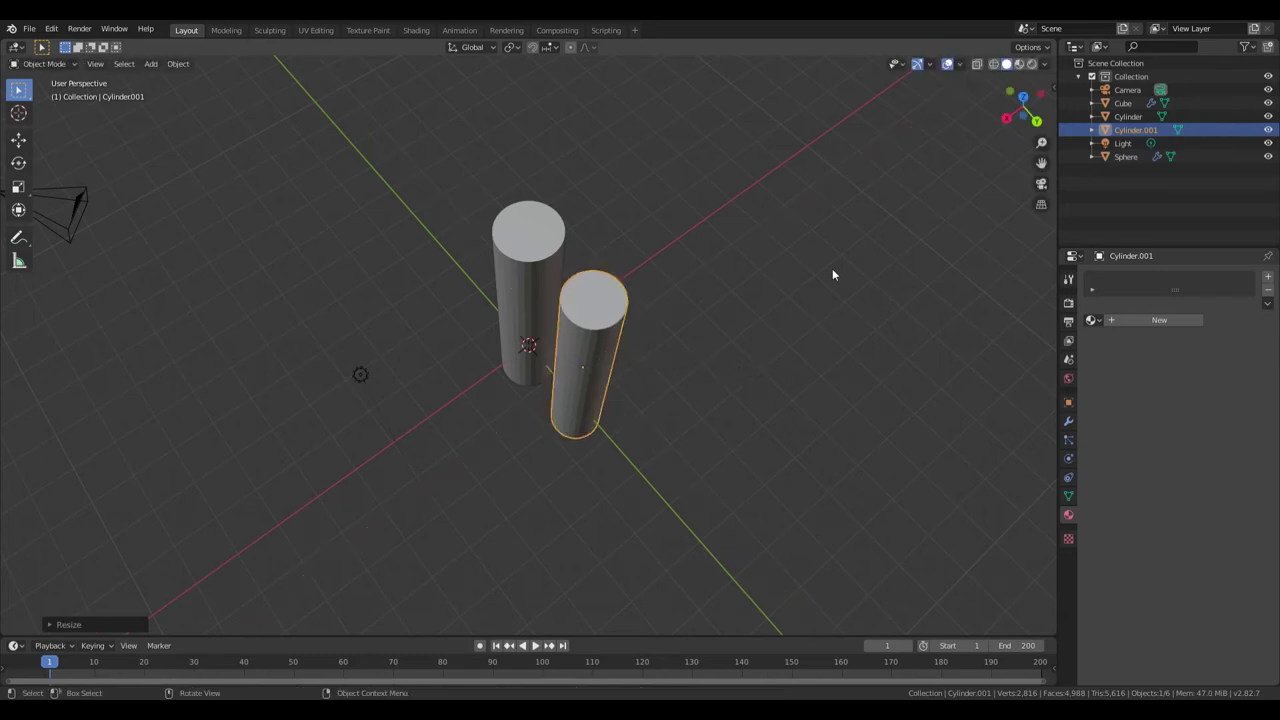
# - In top view, move the duplicate about -1.83 m along Y so it is concentric with the original column
pyautogui.click(1023, 88)
pyautogui.press('g')
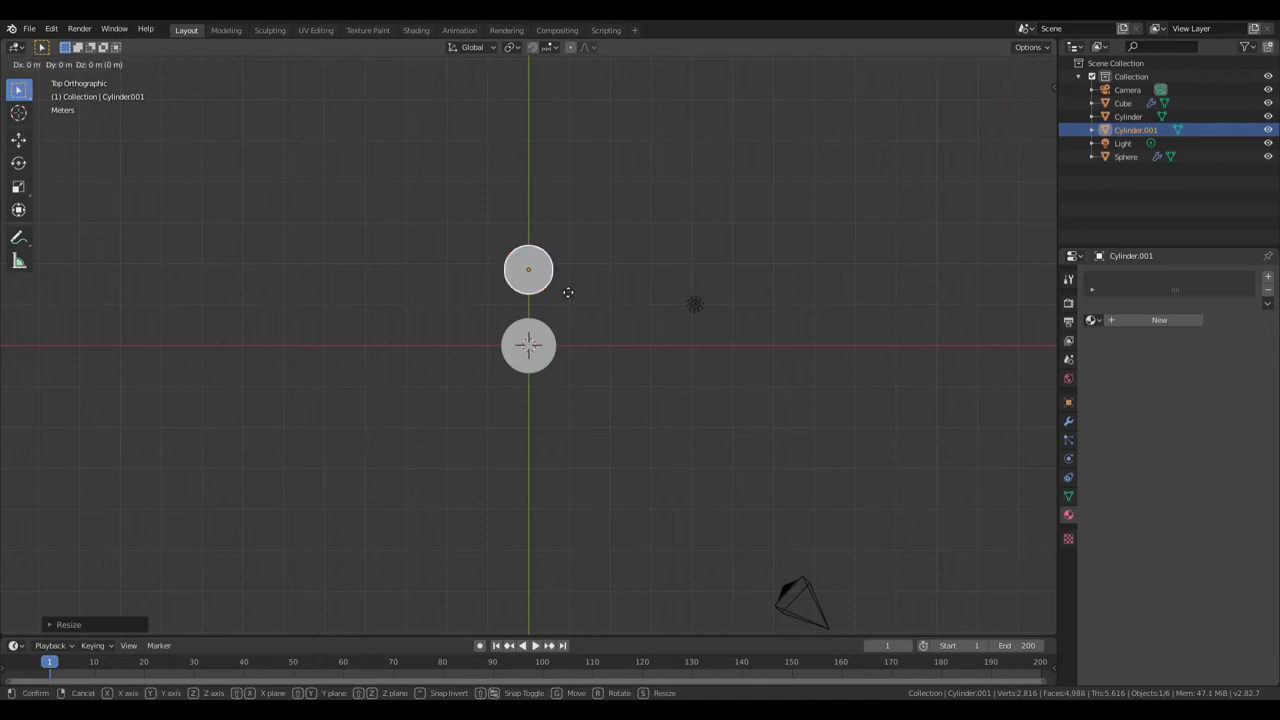
pyautogui.press('y')
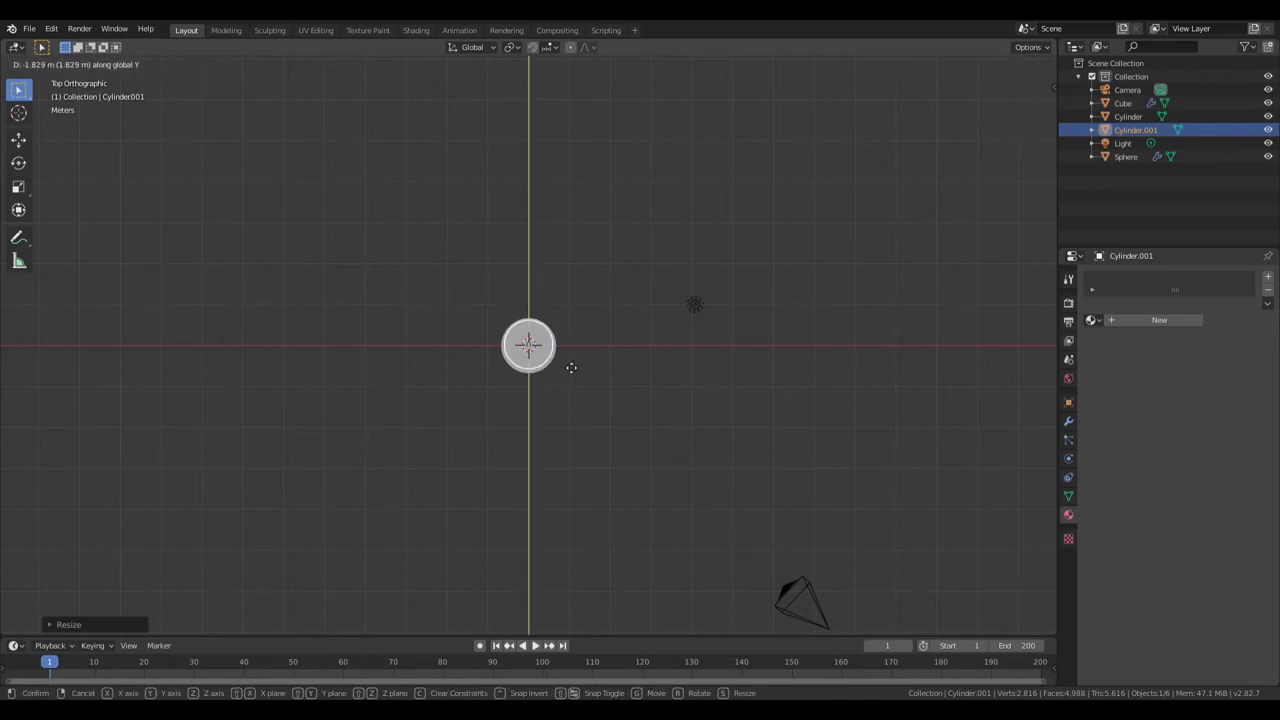
pyautogui.click(571, 367)
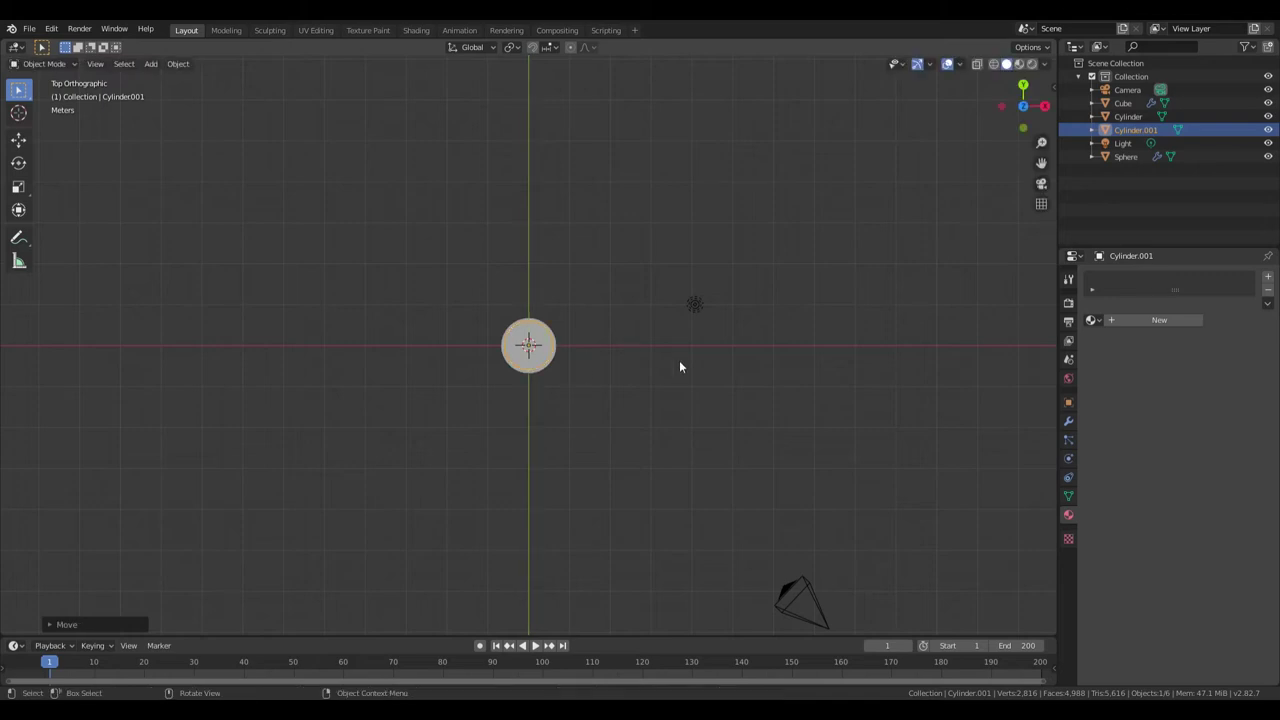
# - Scale the inner cylinder to about 0.95 in X and Y only and raise it about 0.14 m along Z
pyautogui.press('s')
pyautogui.hotkey('shift', 'z')
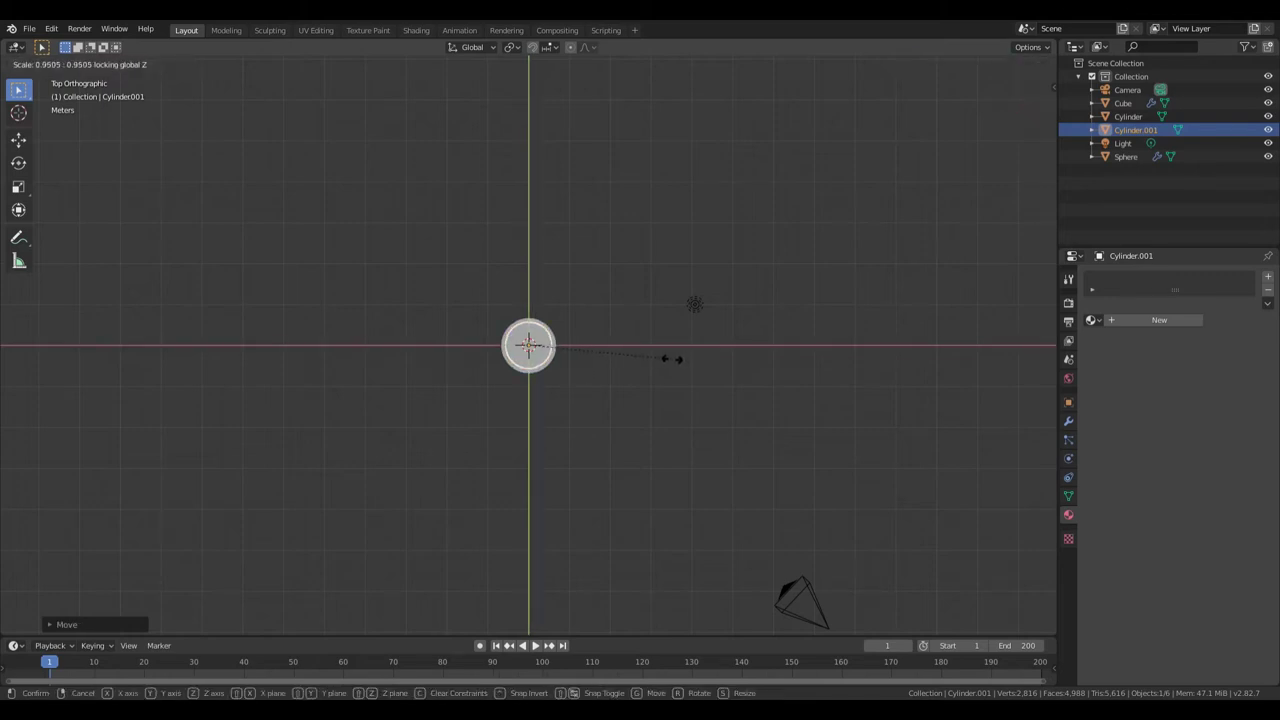
pyautogui.click(672, 358)
pyautogui.moveTo(850, 372); pyautogui.dragTo(598, 281, button='middle')
pyautogui.press('g')
pyautogui.press('z')
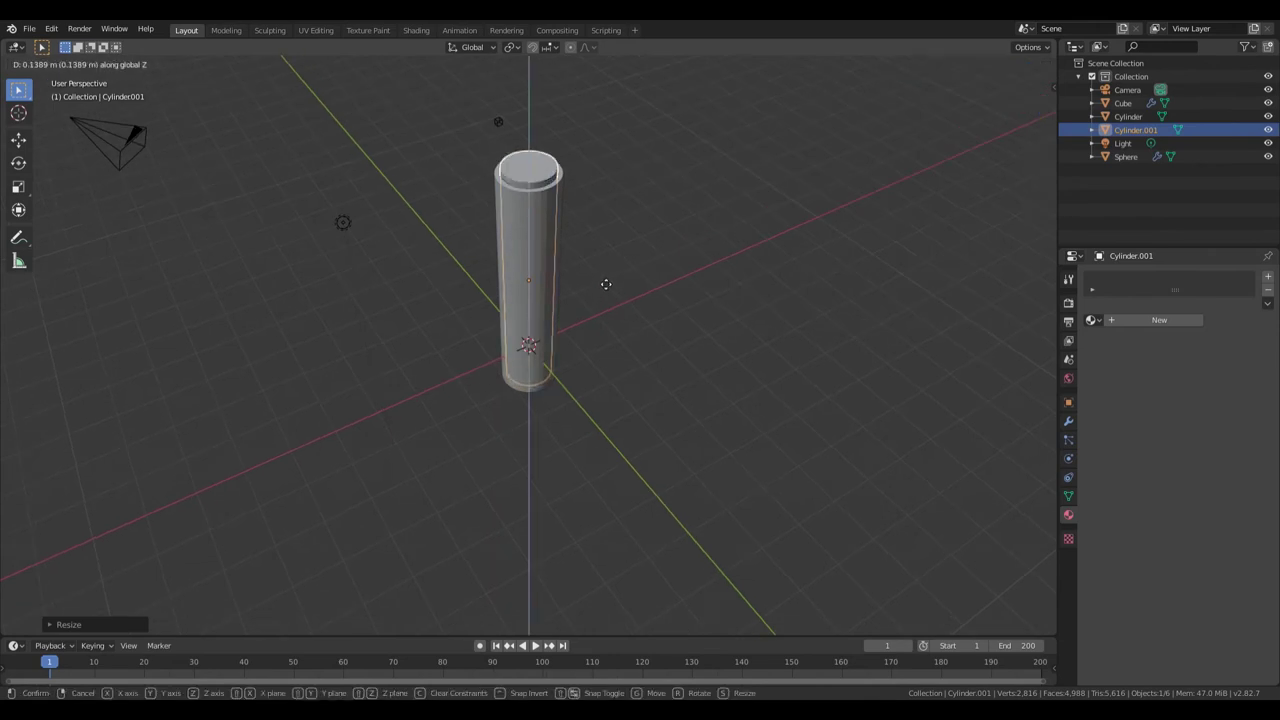
pyautogui.click(674, 303)
# - Add a Boolean Difference modifier to the outer column with the inner cylinder as its object, and apply it
pyautogui.click(551, 256)
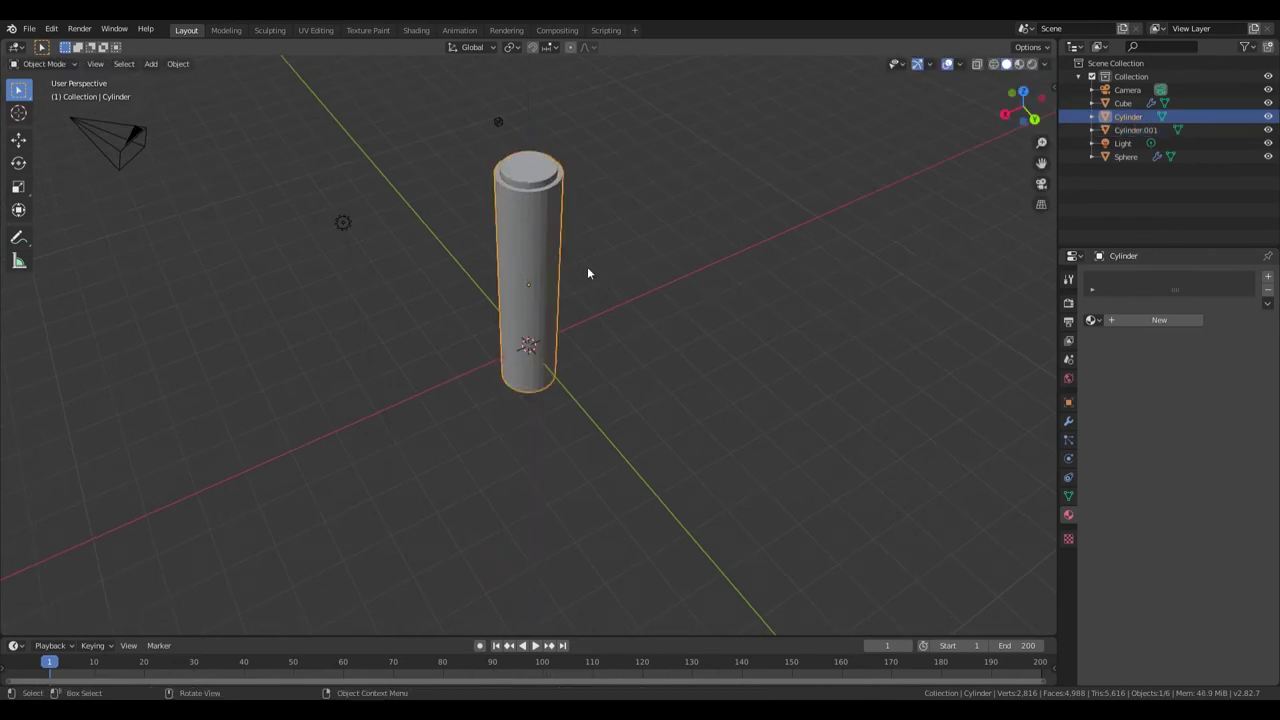
pyautogui.click(1067, 423)
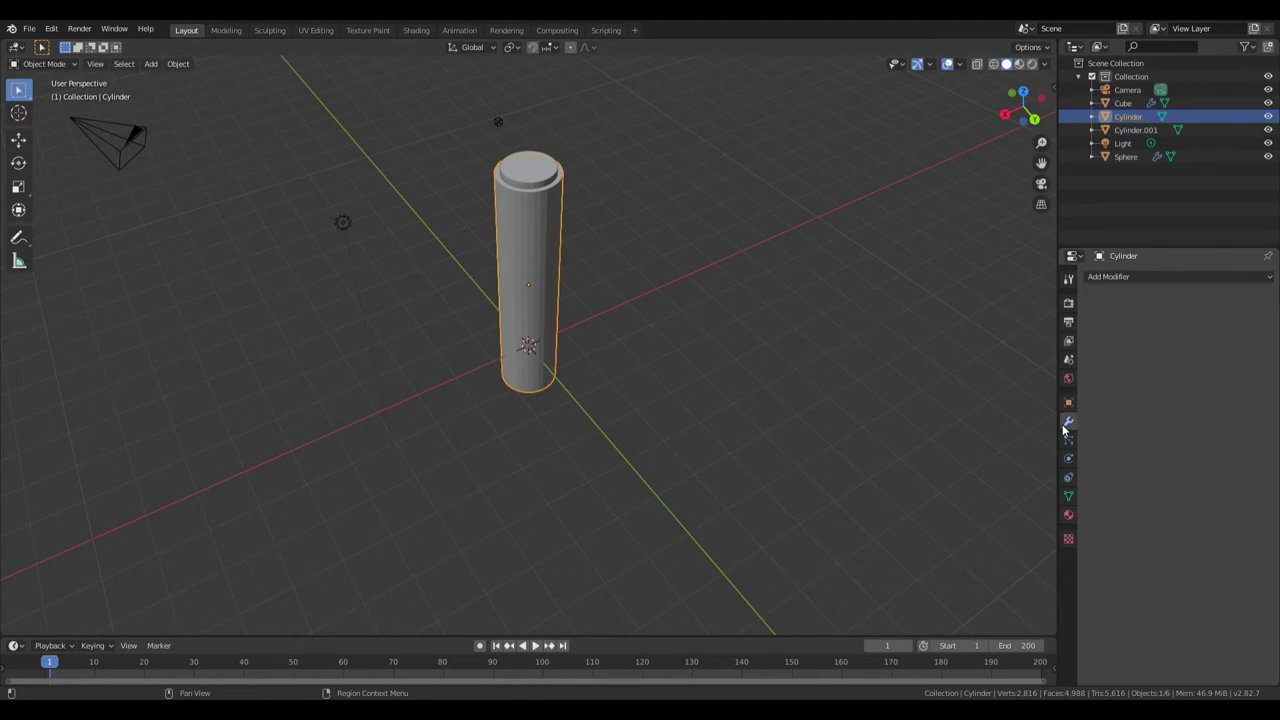
pyautogui.click(1145, 276)
pyautogui.click(1018, 340)
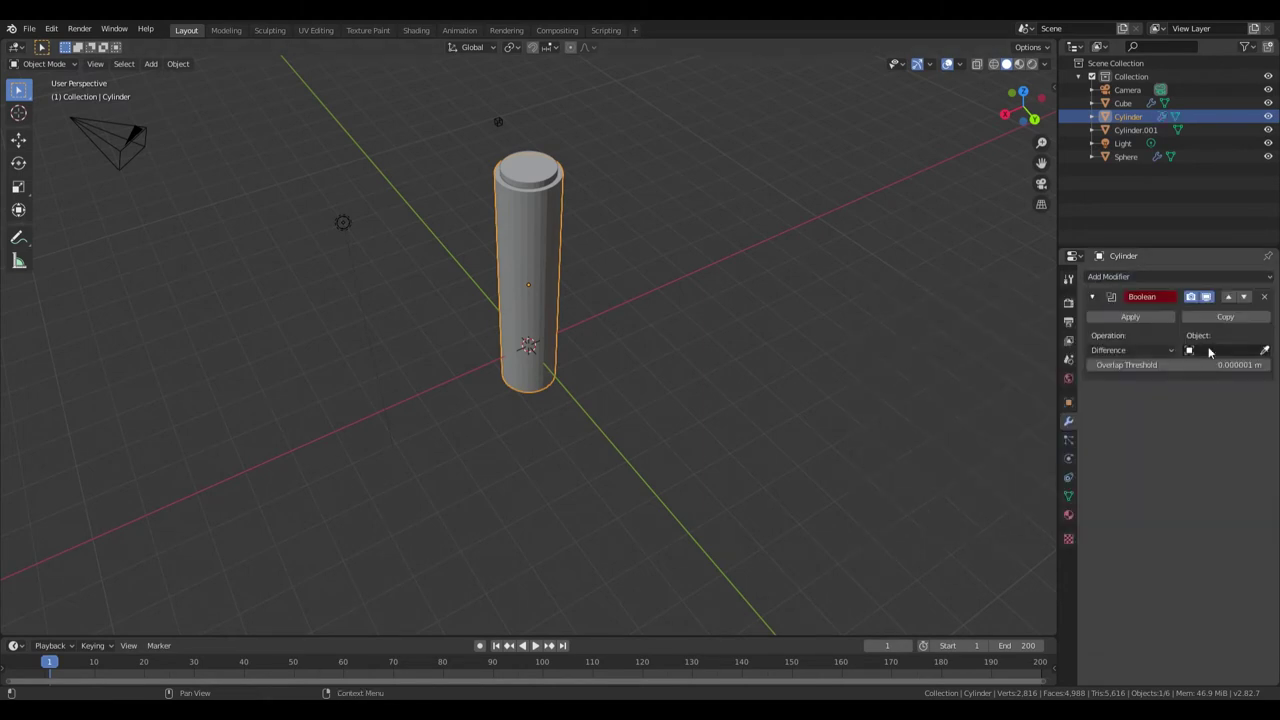
pyautogui.click(1265, 351)
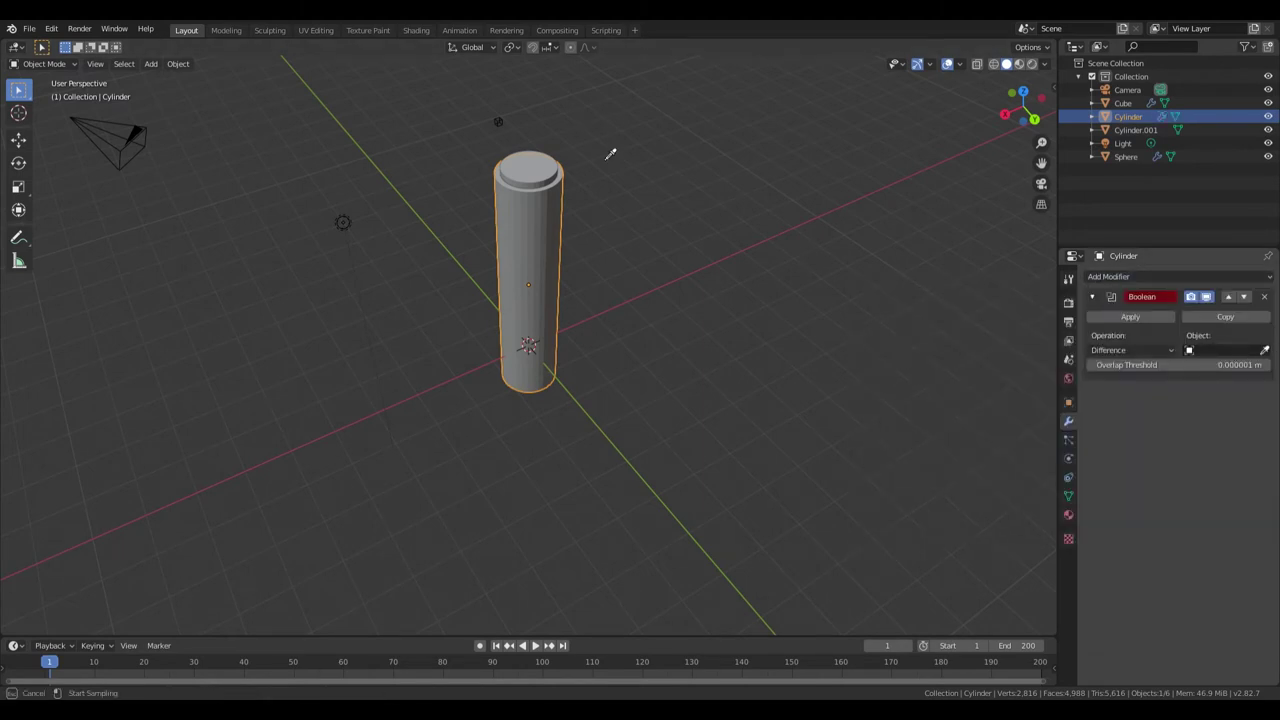
pyautogui.click(533, 178)
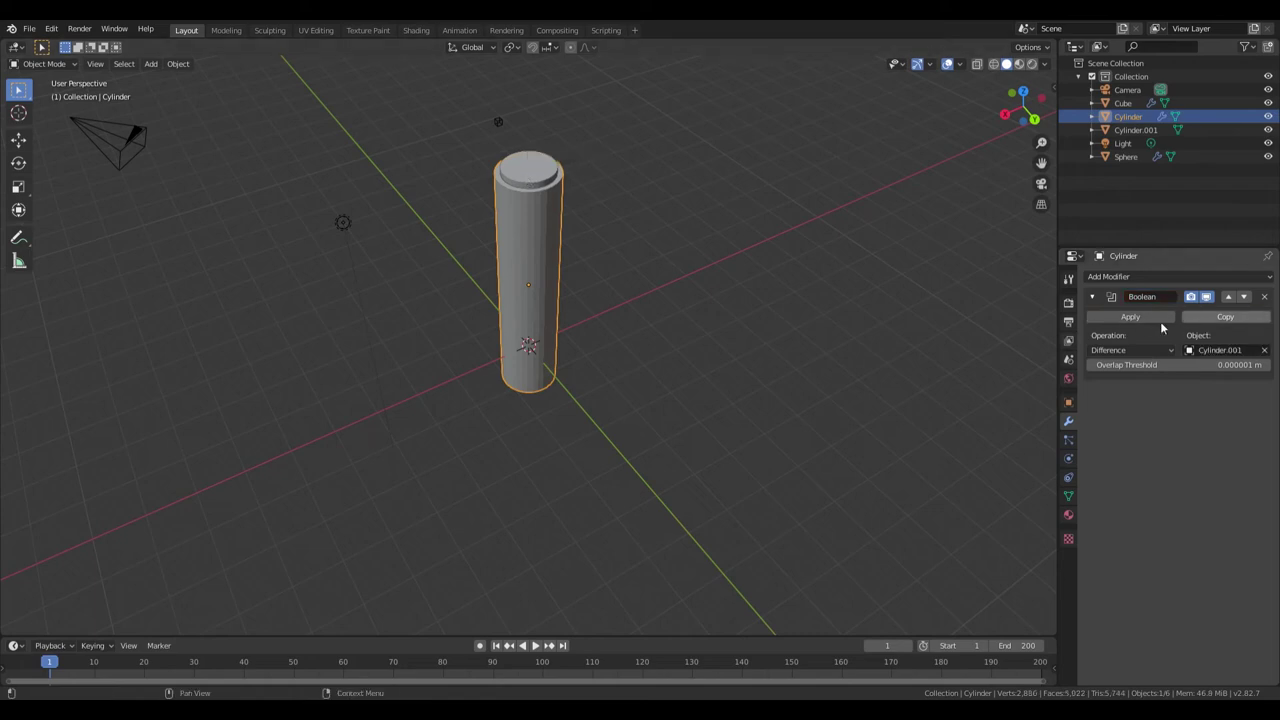
pyautogui.click(1124, 319)
# - Move the inner cutter cylinder out of the column and delete it
pyautogui.click(534, 170)
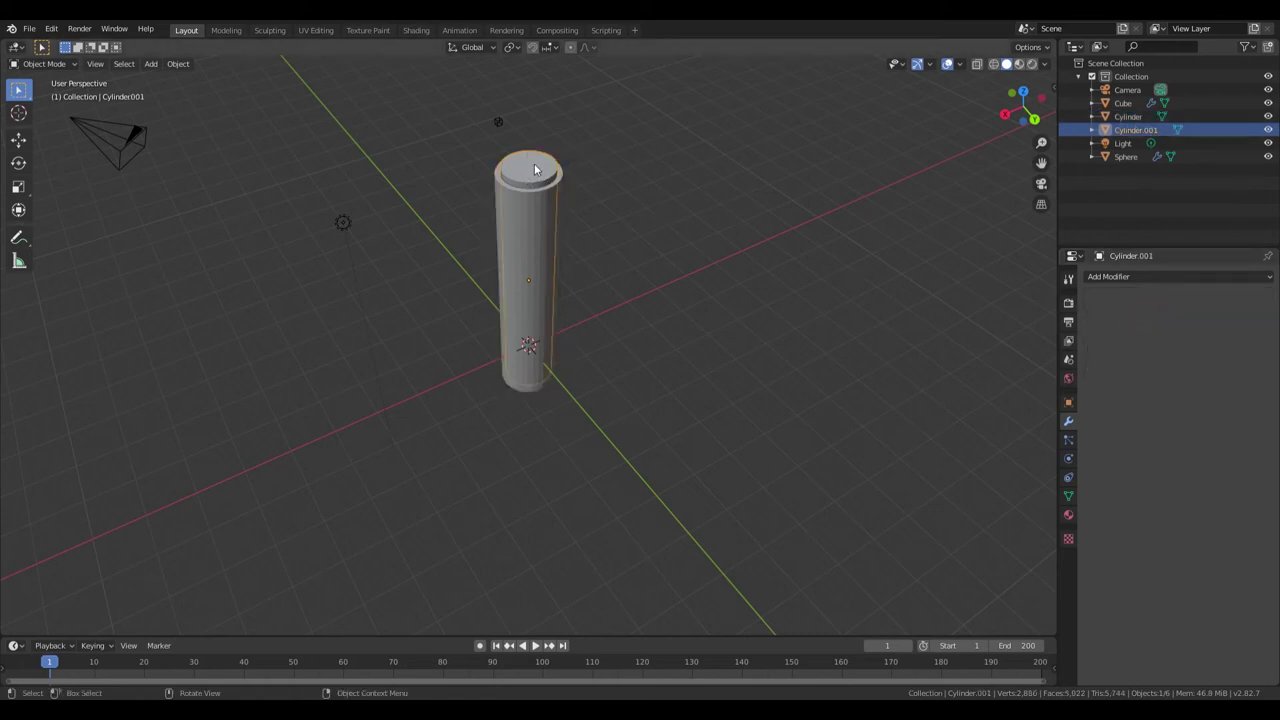
pyautogui.press('g')
pyautogui.click(782, 203)
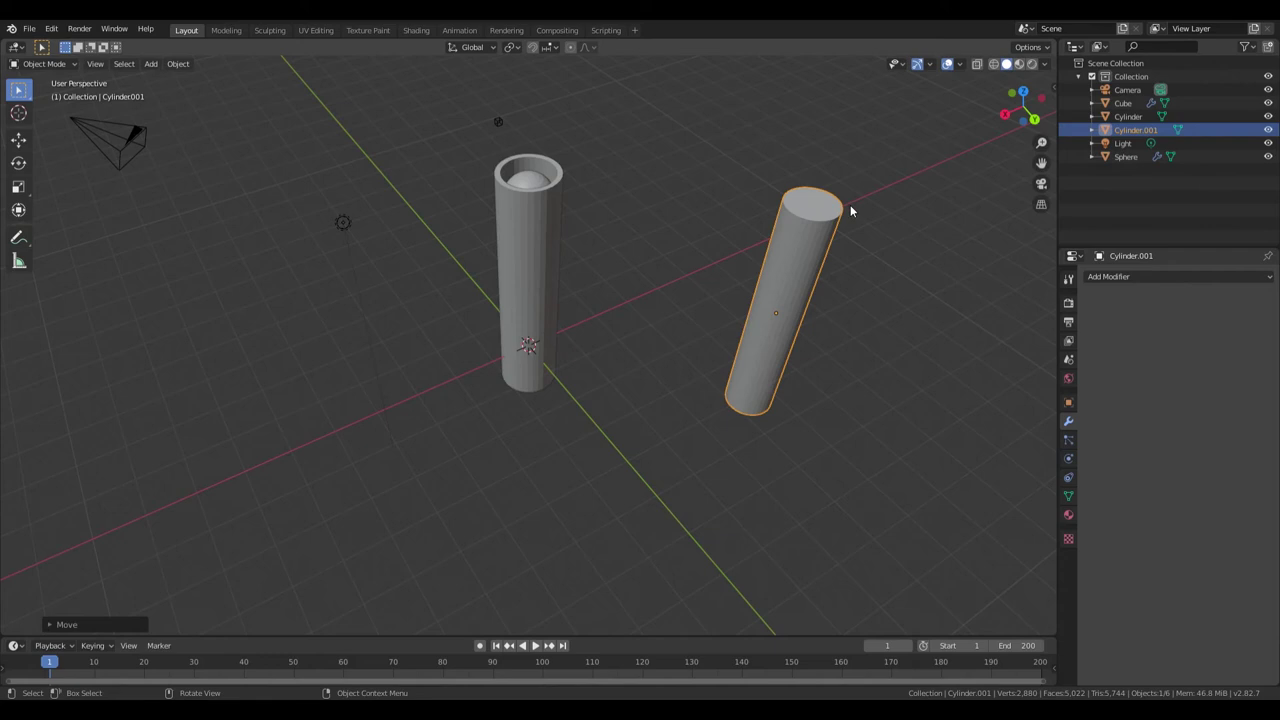
pyautogui.press('Delete')
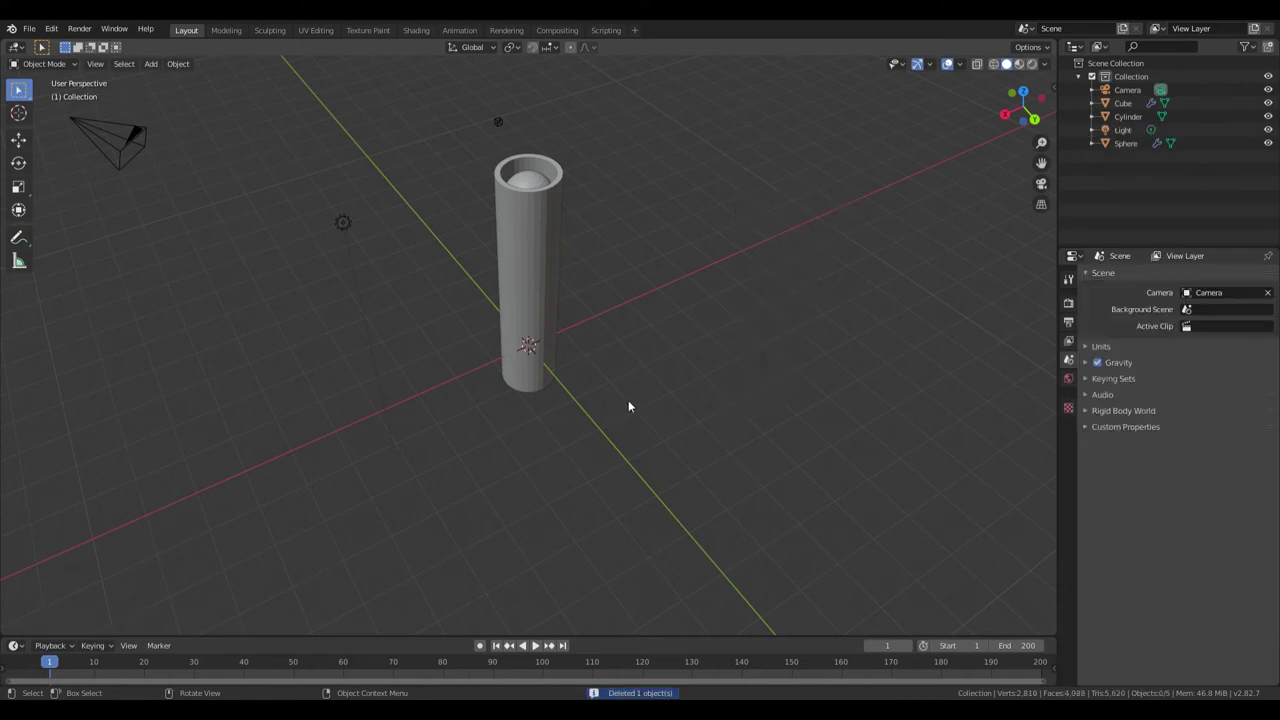
# - Add a new material to the hollow column and set its surface shader to Glossy BSDF
pyautogui.moveTo(628, 406); pyautogui.dragTo(634, 323, button='middle')
pyautogui.click(516, 255)
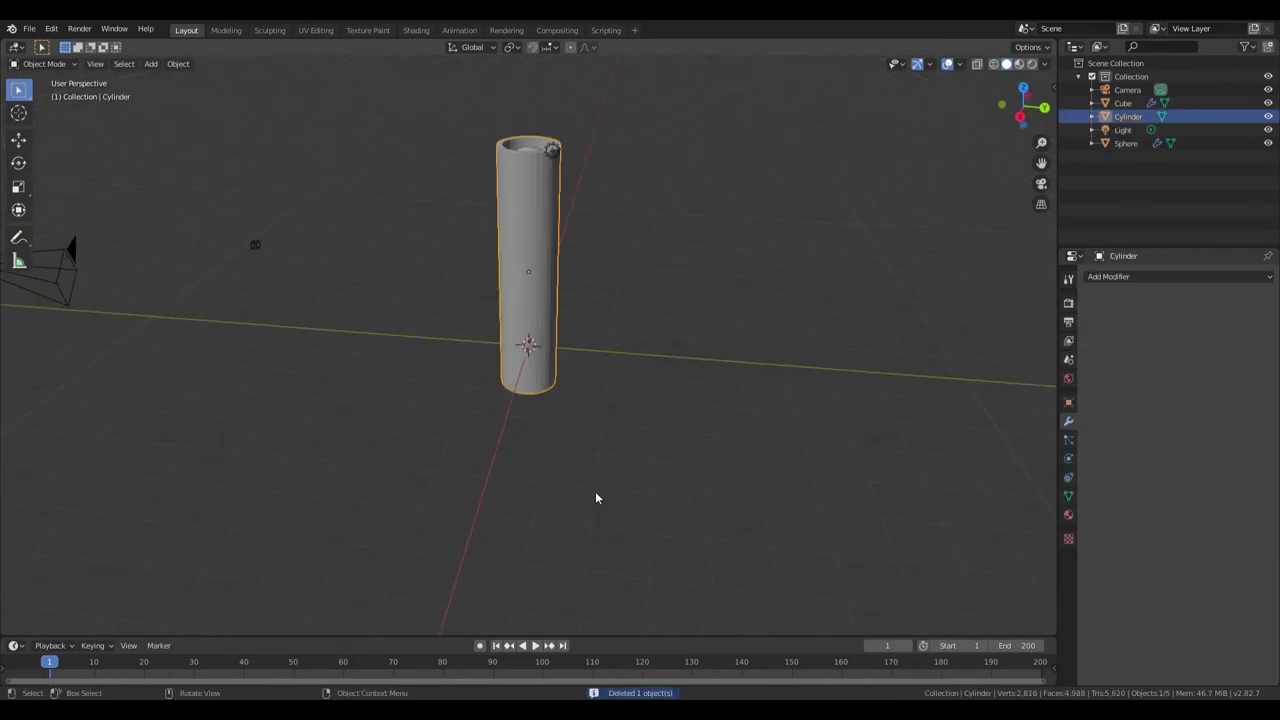
pyautogui.click(1068, 514)
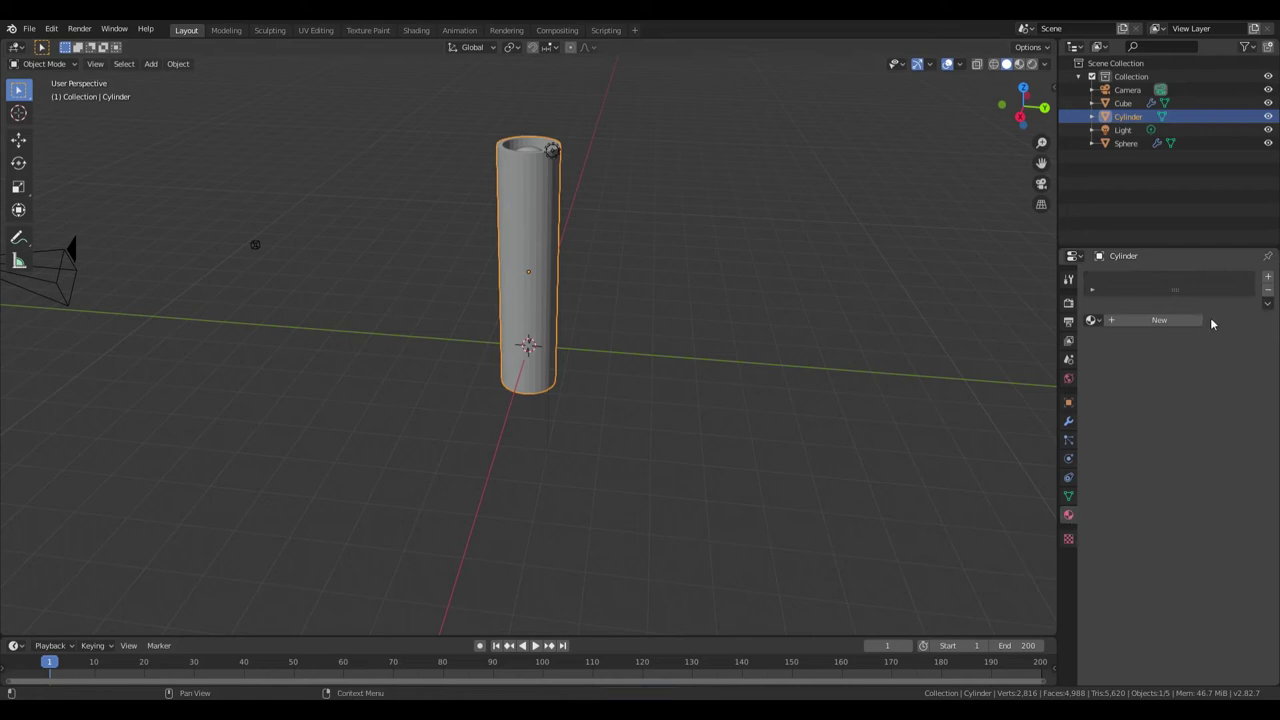
pyautogui.click(1177, 322)
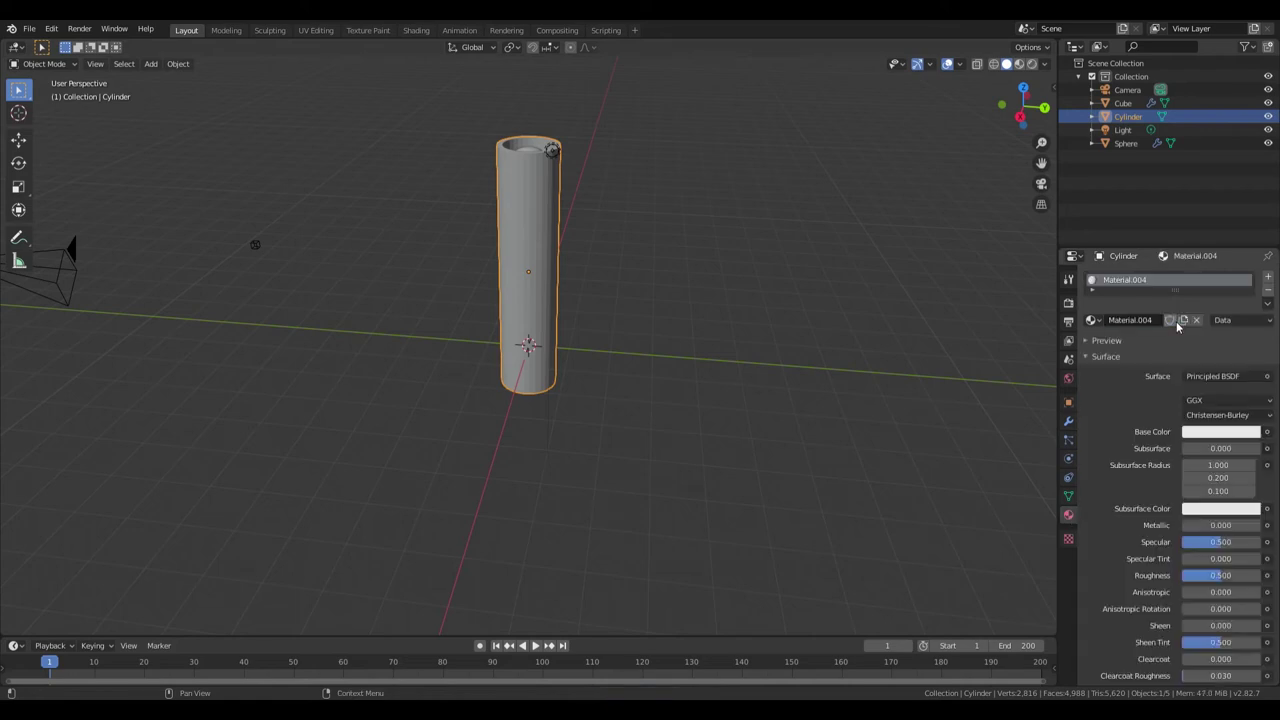
pyautogui.click(1212, 377)
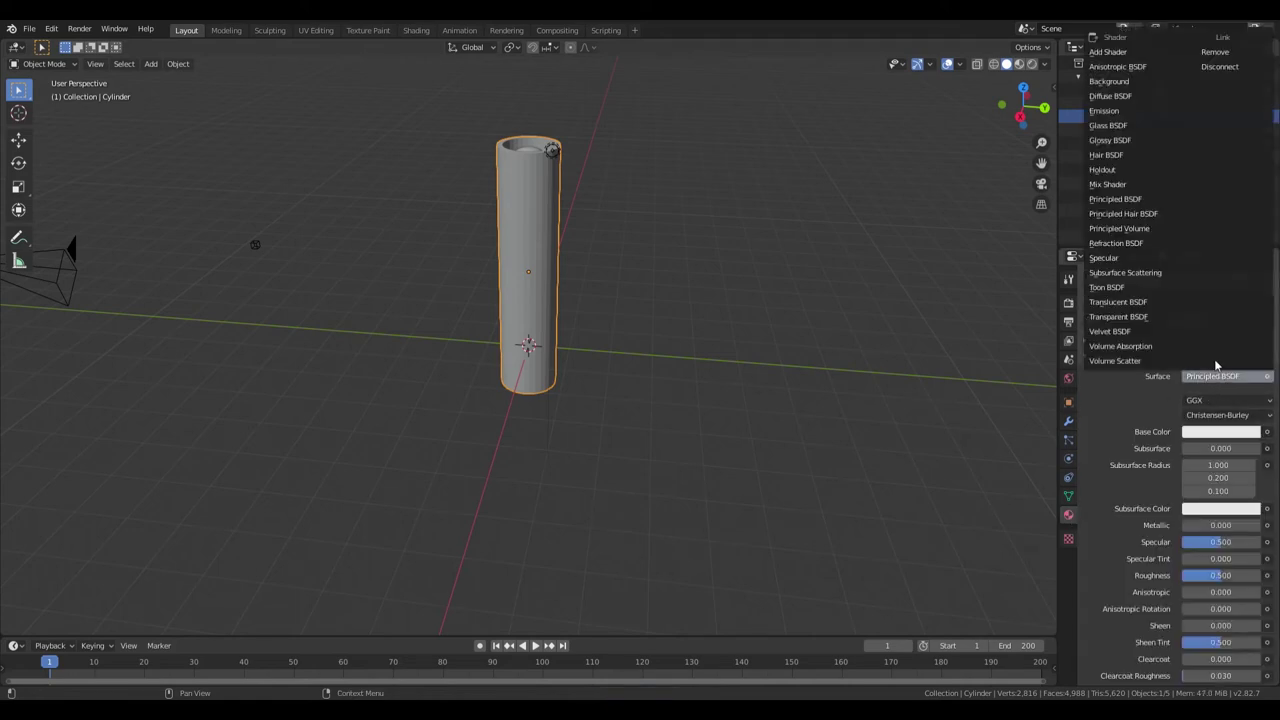
pyautogui.click(1108, 140)
# - Load stone.jpg as an Image Texture for the glossy material's color and set its roughness to 0.475
pyautogui.click(1266, 419)
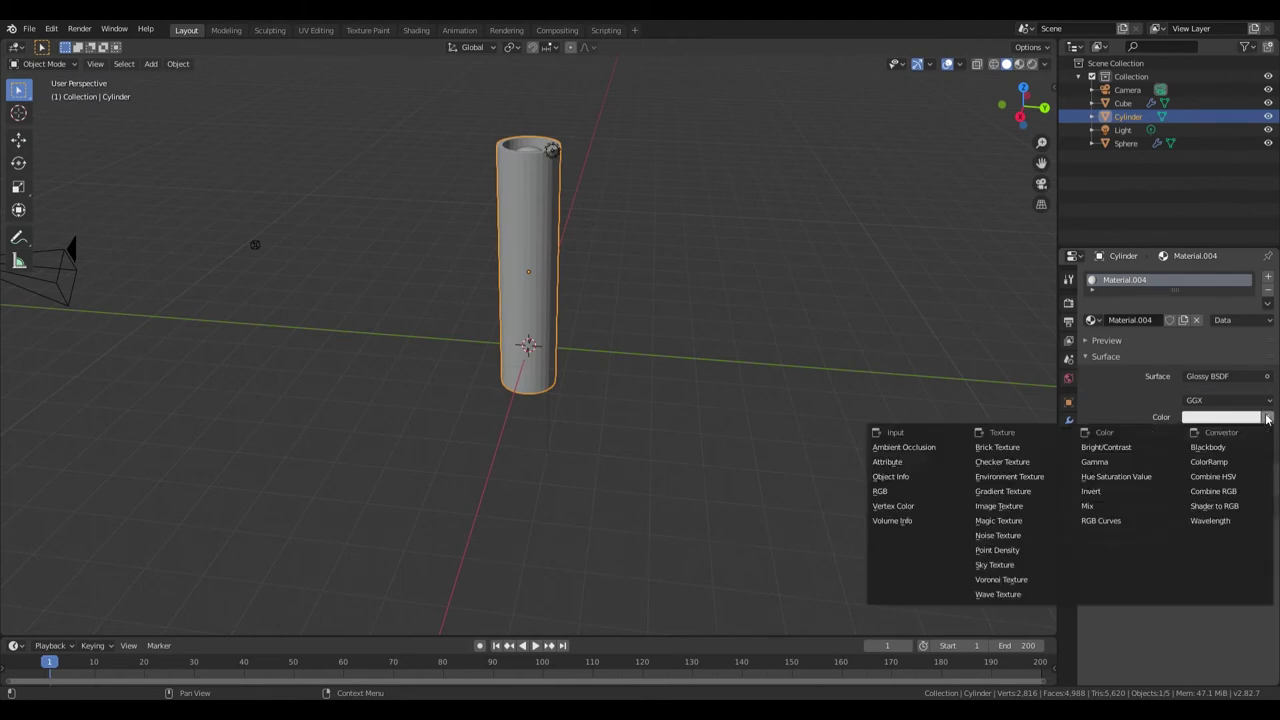
pyautogui.click(1020, 517)
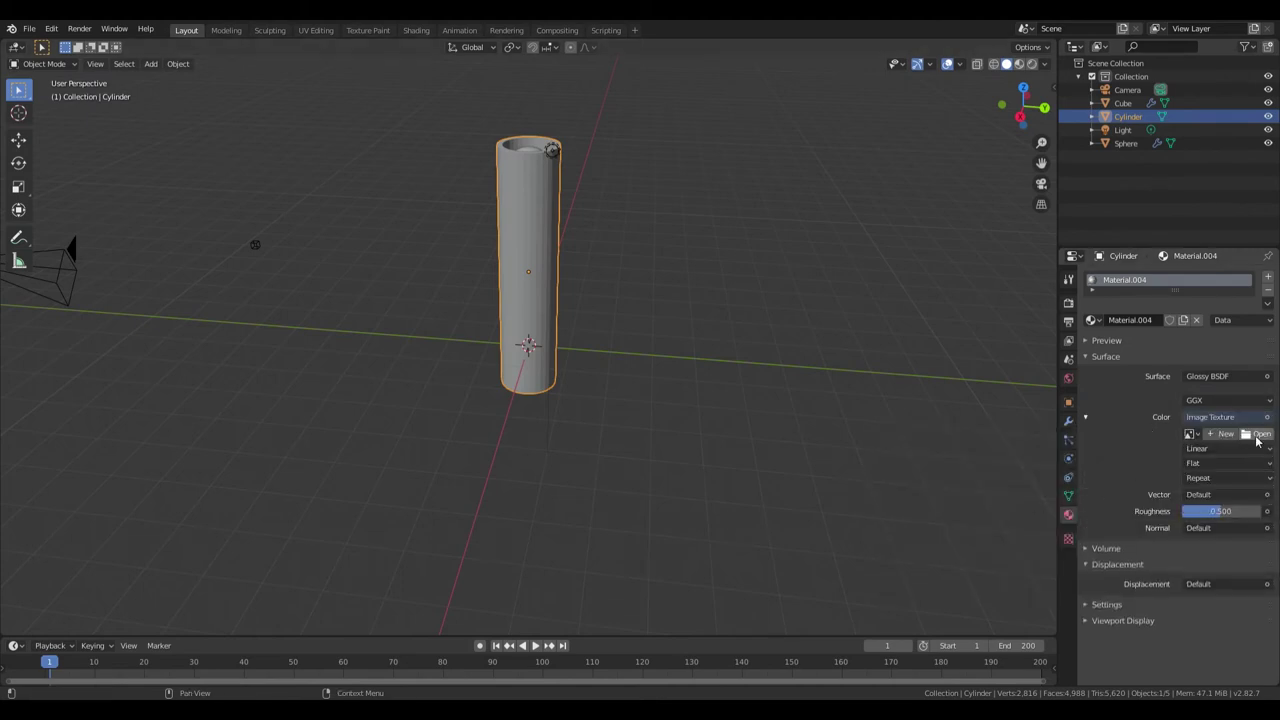
pyautogui.click(1257, 437)
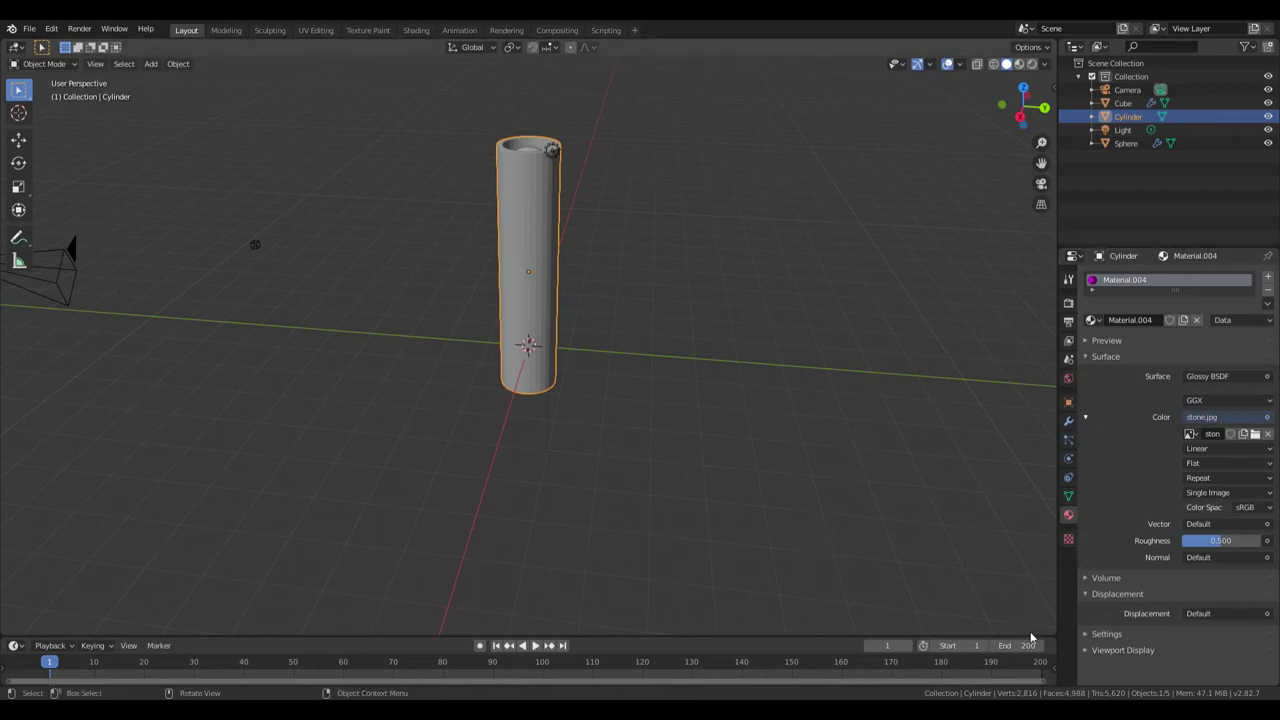
pyautogui.click(1116, 341)
pyautogui.scroll(-3, 1164, 494)
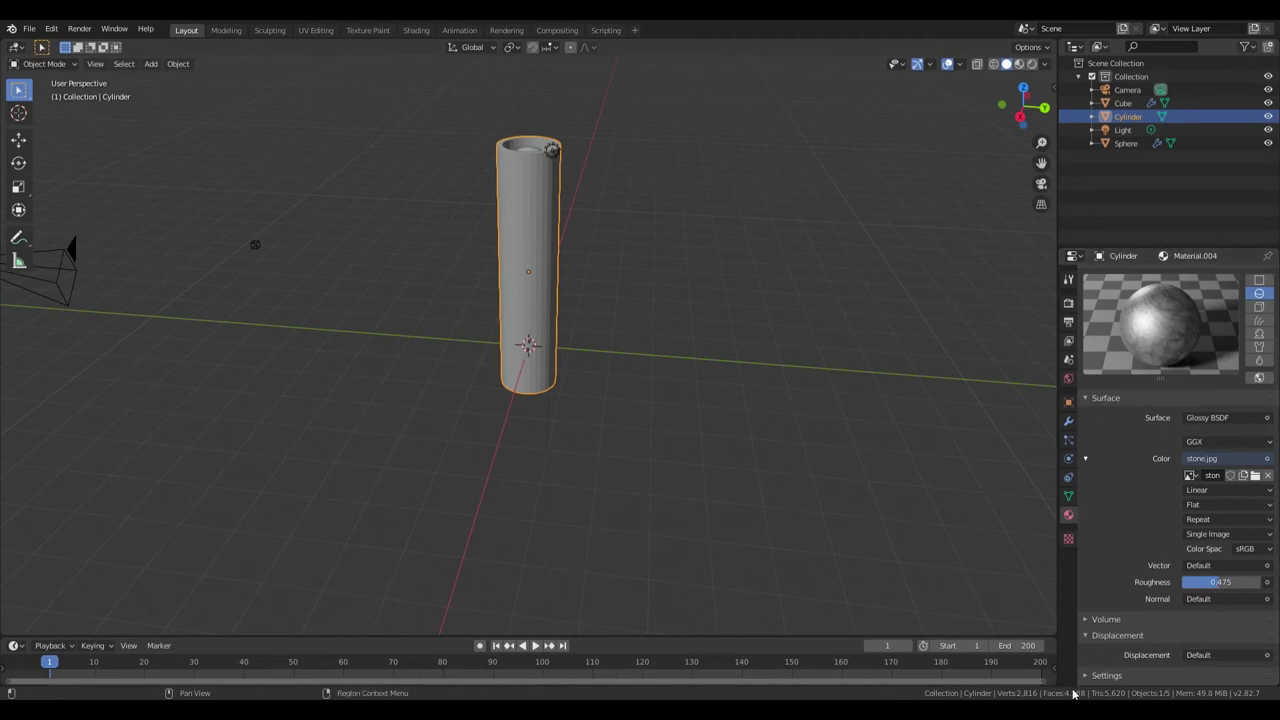
# - Inspect the column's stone material in rendered shading, and return to solid shading
pyautogui.press('z')
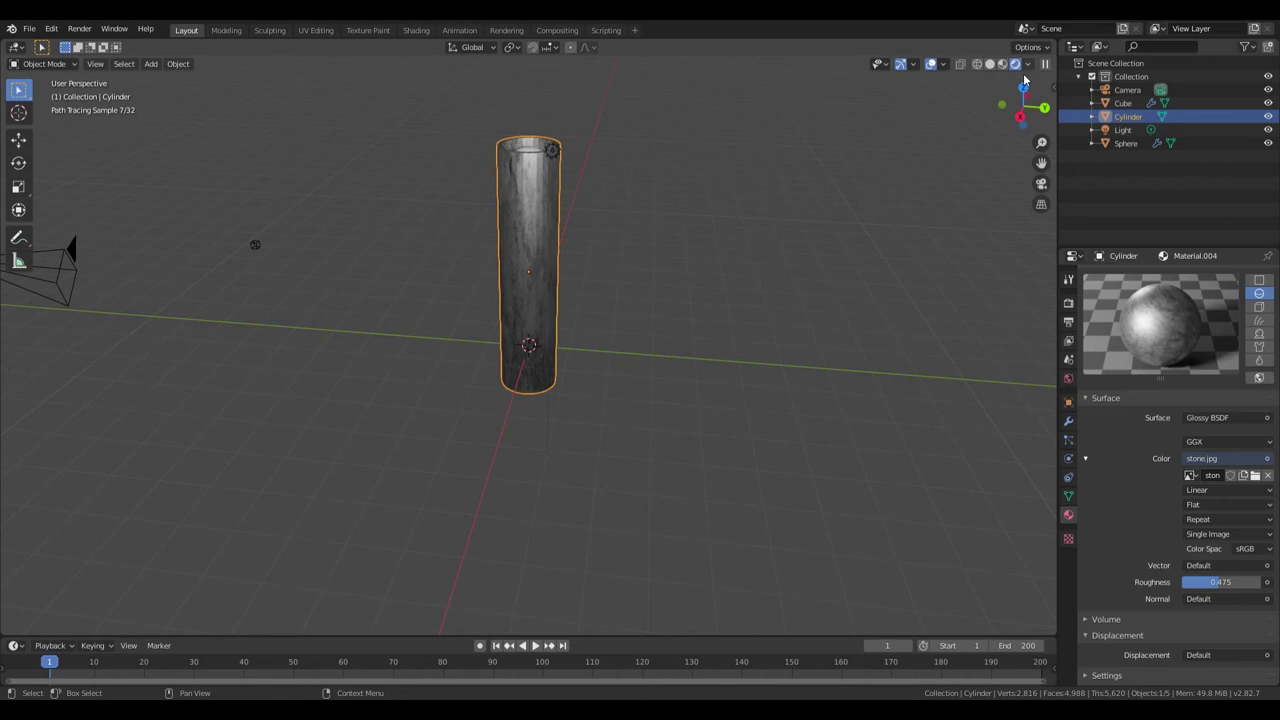
pyautogui.moveTo(606, 267)
pyautogui.mouseDown(button='middle')
pyautogui.moveTo(623, 266)
pyautogui.moveTo(606, 257)
pyautogui.moveTo(590, 271)
pyautogui.mouseUp(button='middle')
pyautogui.moveTo(668, 257)
pyautogui.mouseDown(button='middle')
pyautogui.moveTo(666, 286)
pyautogui.moveTo(874, 243)
pyautogui.mouseUp(button='middle')
pyautogui.click(989, 67)
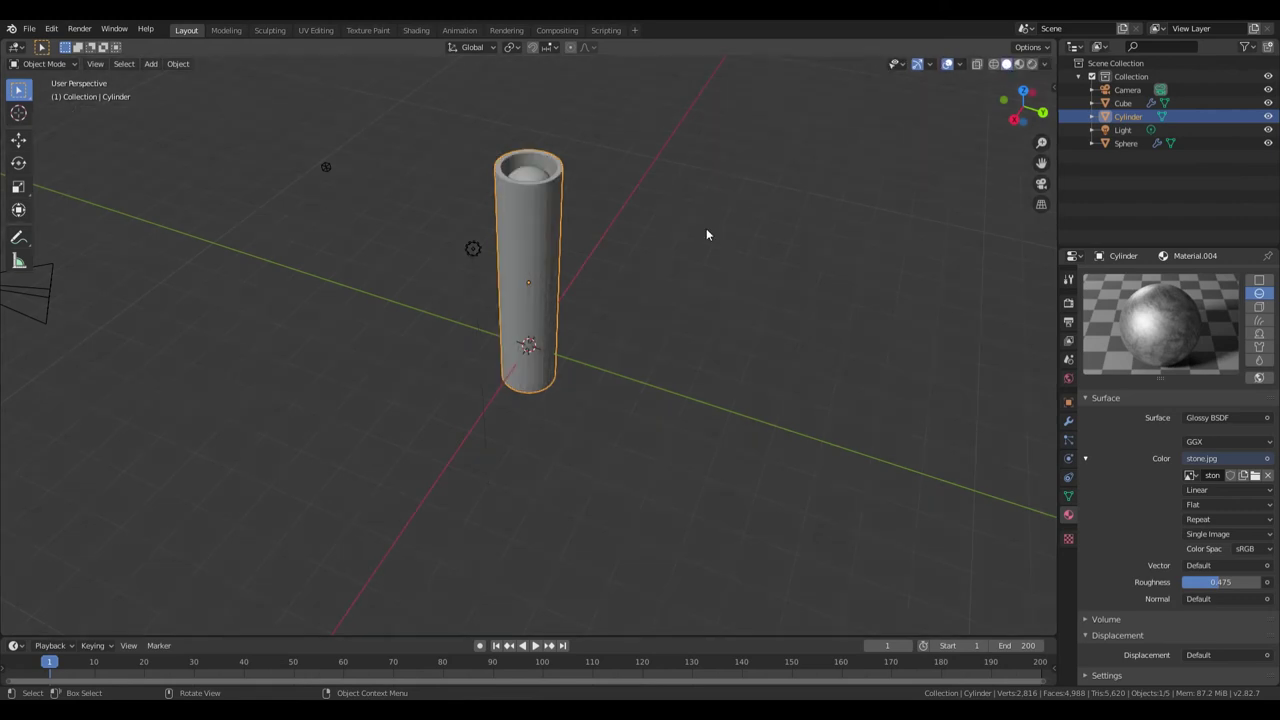
# - Play the baked fountain animation from the beginning to examine the water flow around the column
pyautogui.scroll(-3, 706, 228)
pyautogui.moveTo(740, 218)
pyautogui.mouseDown(button='middle')
pyautogui.moveTo(716, 195)
pyautogui.moveTo(716, 230)
pyautogui.mouseUp(button='middle')
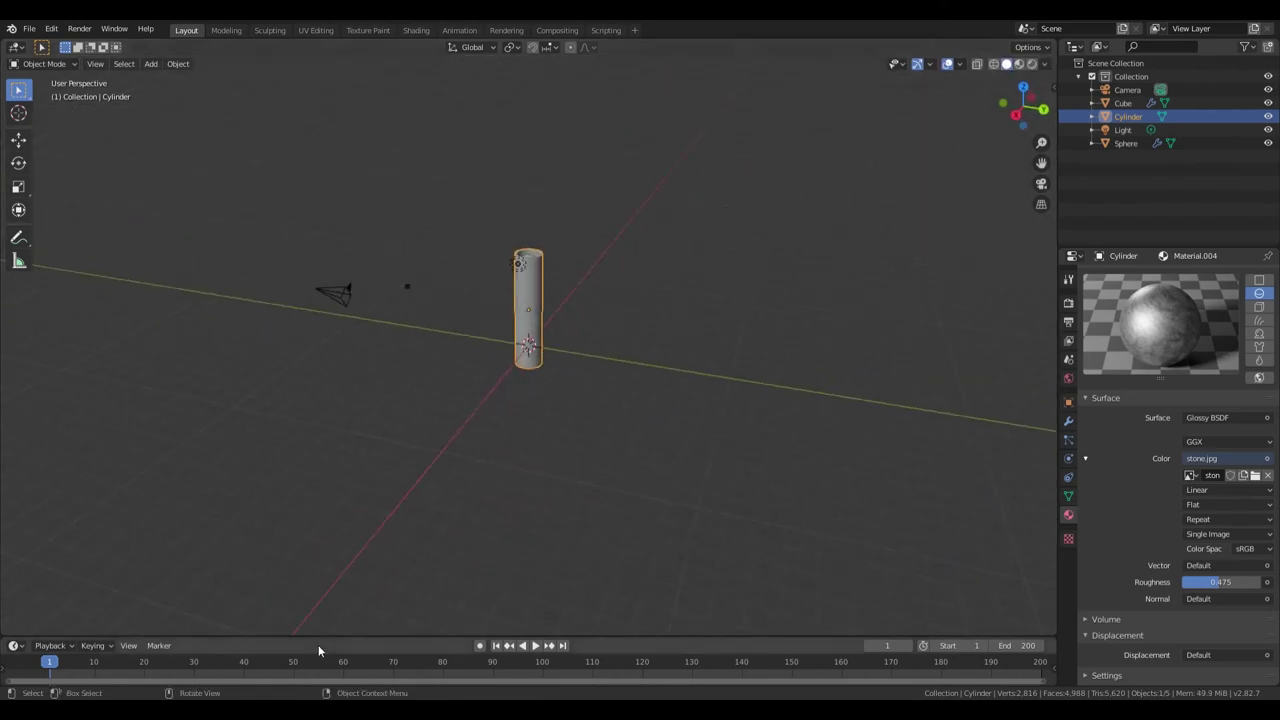
pyautogui.press('space')
pyautogui.click(45, 664)
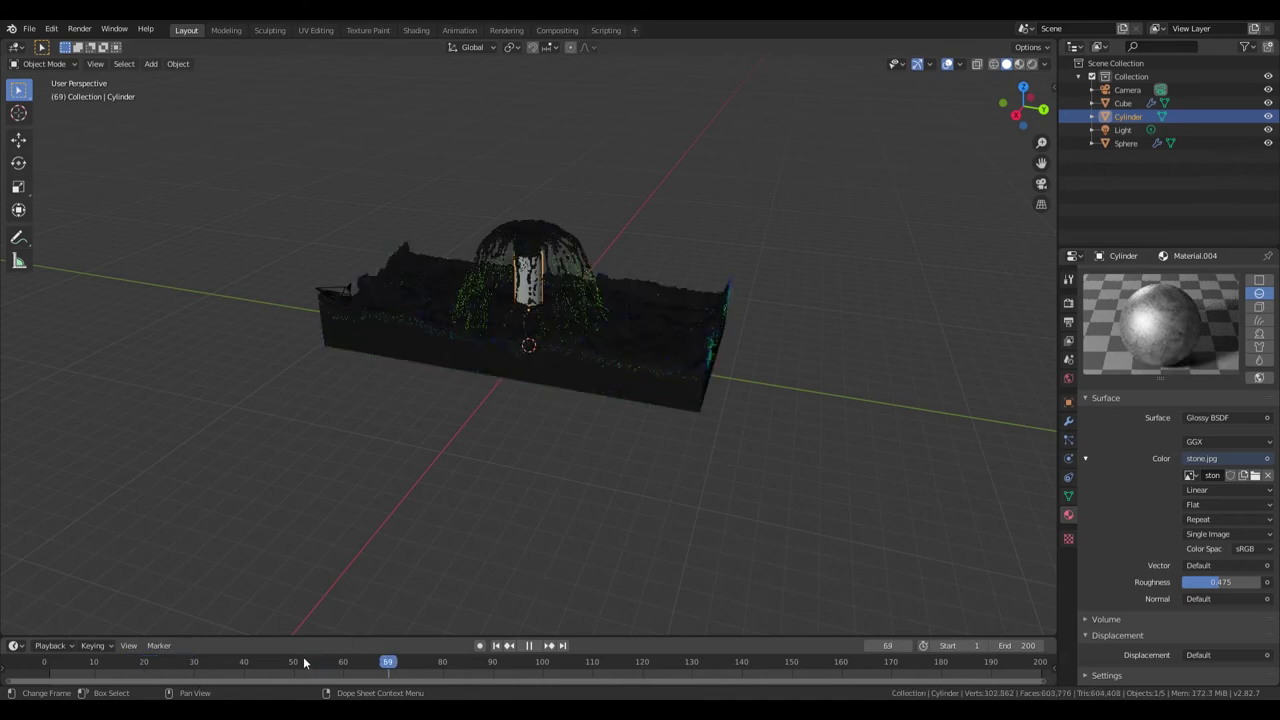
pyautogui.press('space')
pyautogui.hotkey('shift', 'ctrl', 'space')
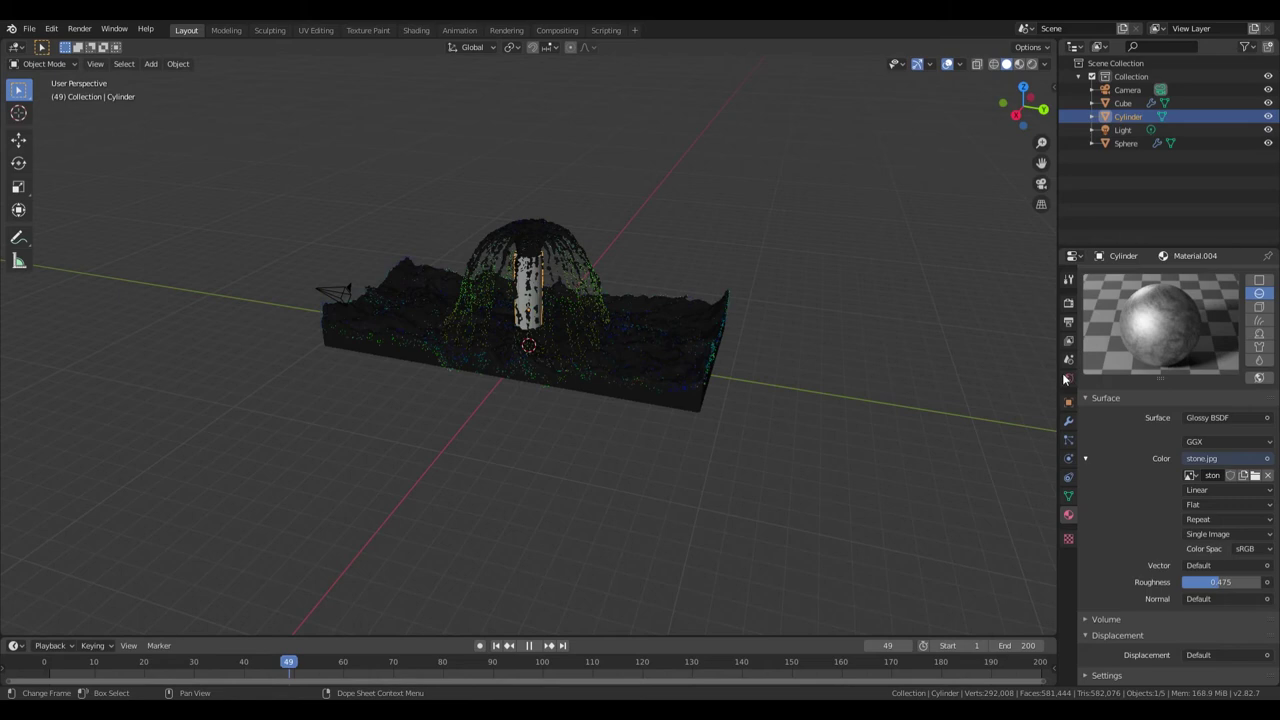
# - Set the world background color to pure white with a value of 1.000
pyautogui.click(1065, 381)
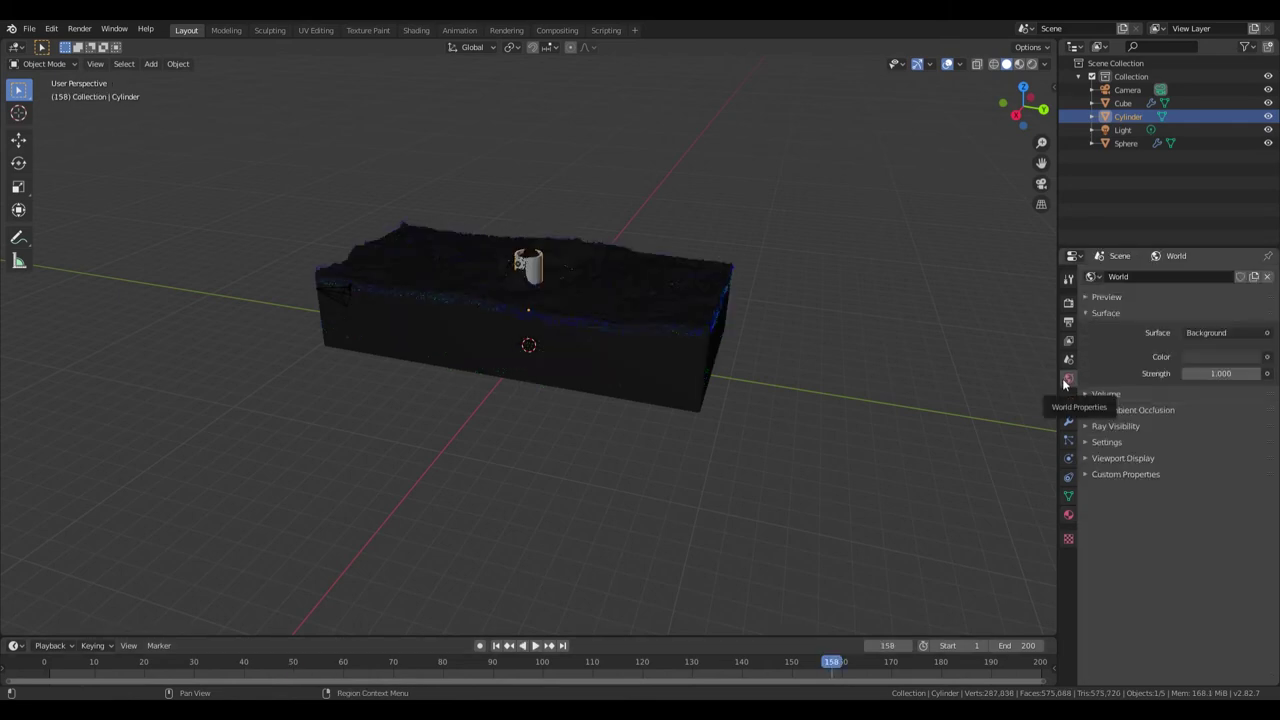
pyautogui.click(1245, 365)
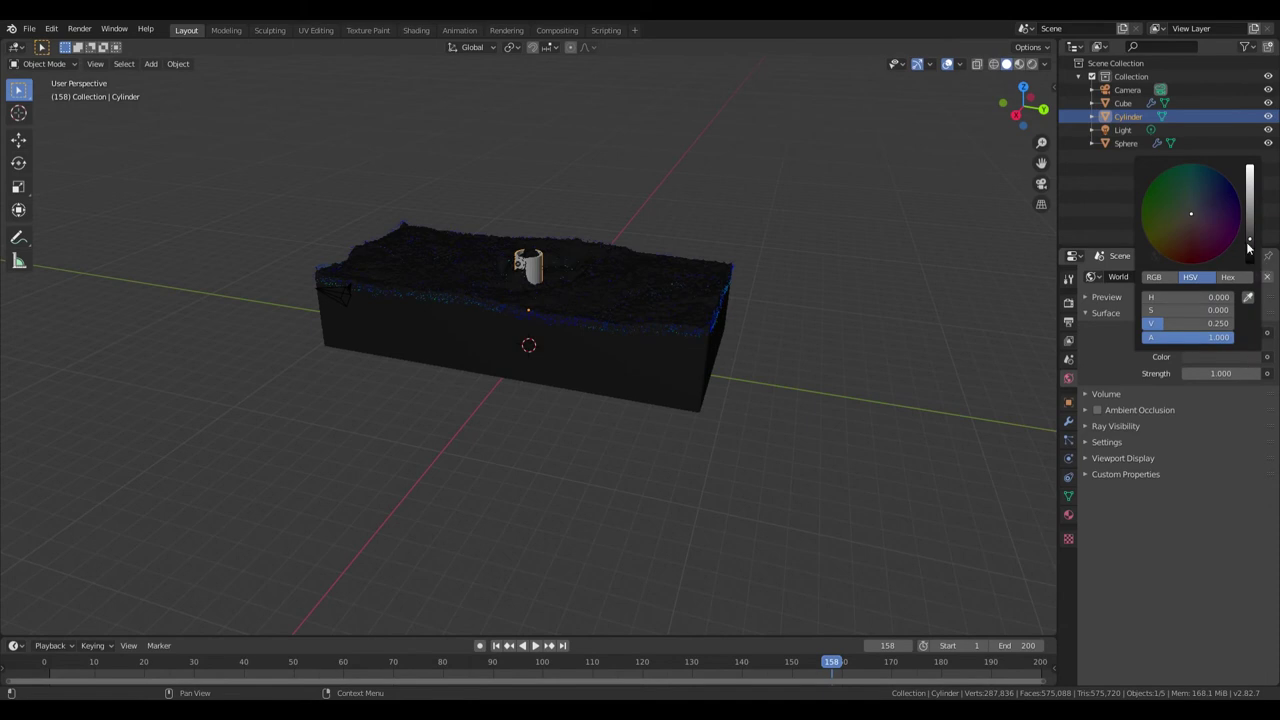
pyautogui.moveTo(1250, 248); pyautogui.dragTo(1250, 168)
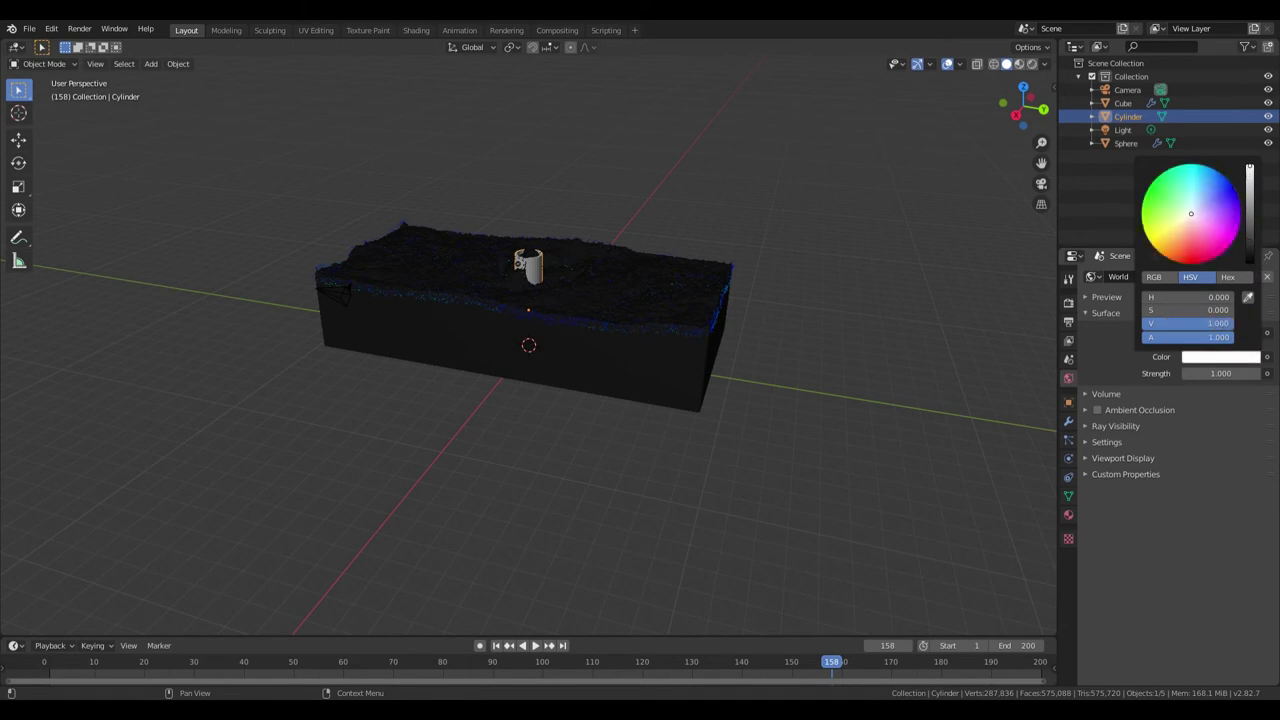
# - Preview the water and column in rendered shading with overlays hidden, and restore the overlays and solid shading
pyautogui.click(1032, 64)
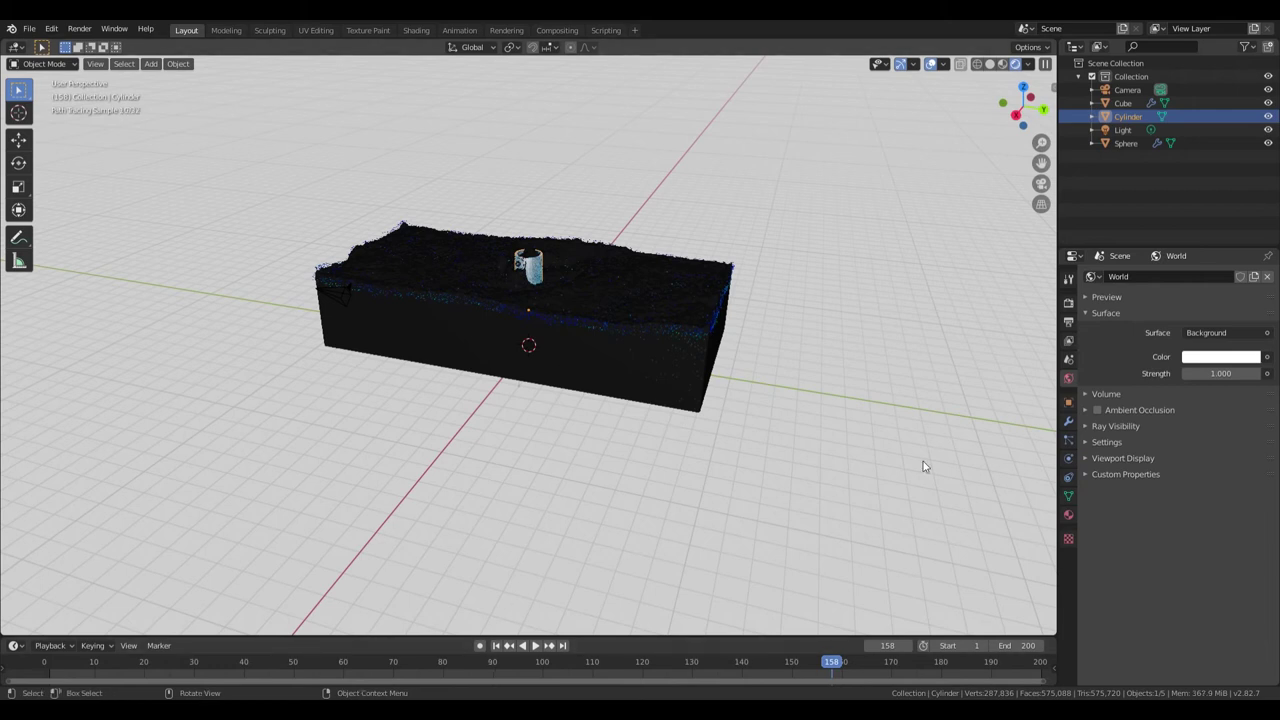
pyautogui.click(931, 64)
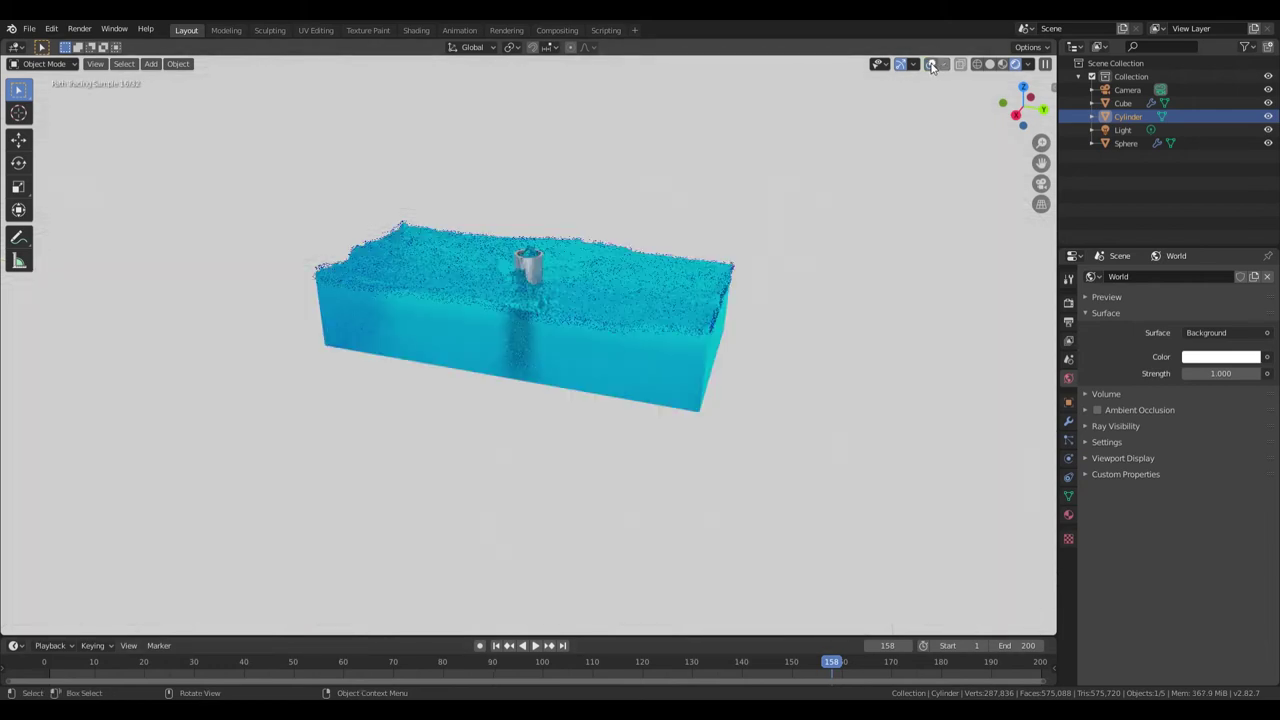
pyautogui.click(931, 64)
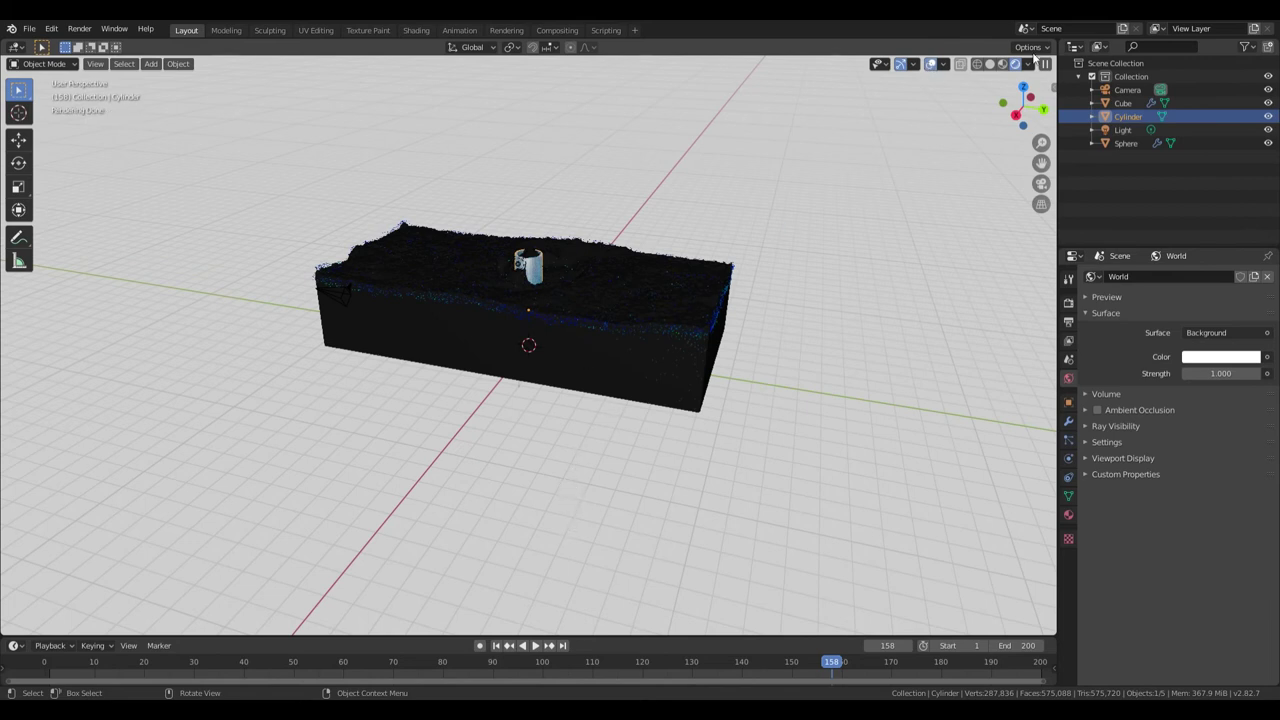
pyautogui.click(989, 64)
# - Place the 3D cursor at the base of the water tank, in line with the column, using the bottom and side orthographic views
pyautogui.moveTo(657, 420); pyautogui.dragTo(594, 392, button='middle')
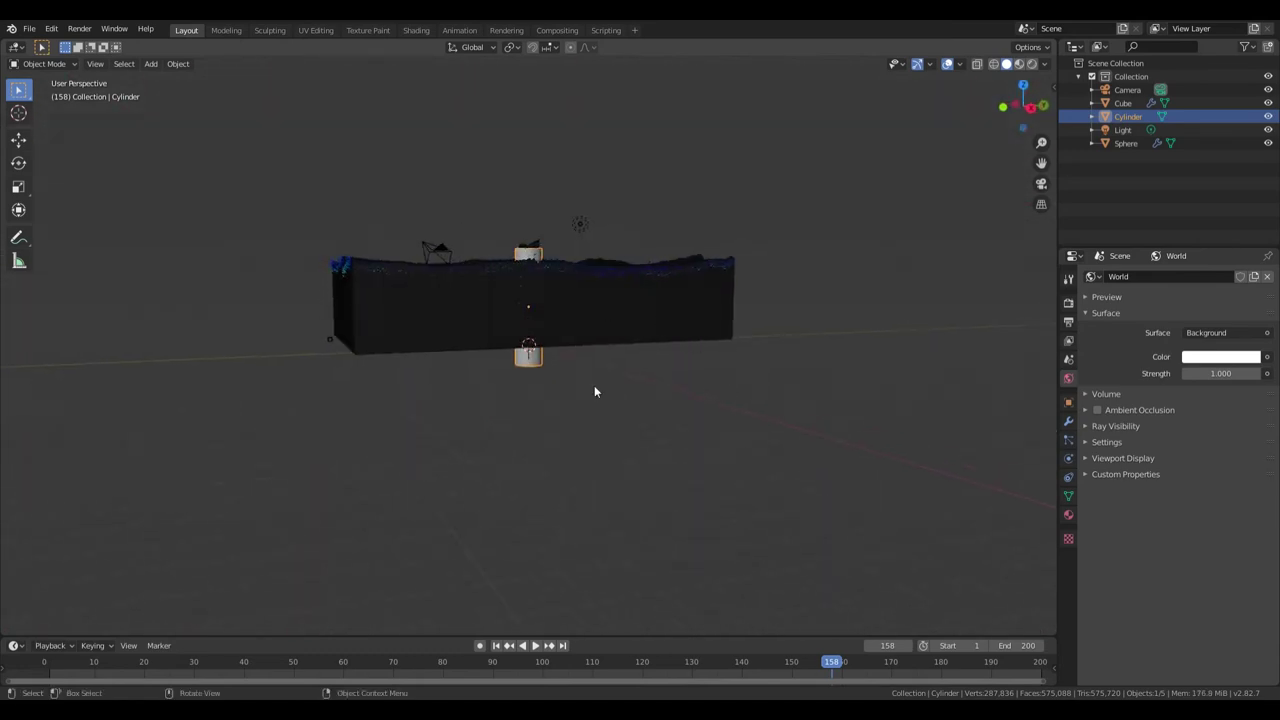
pyautogui.click(1023, 128)
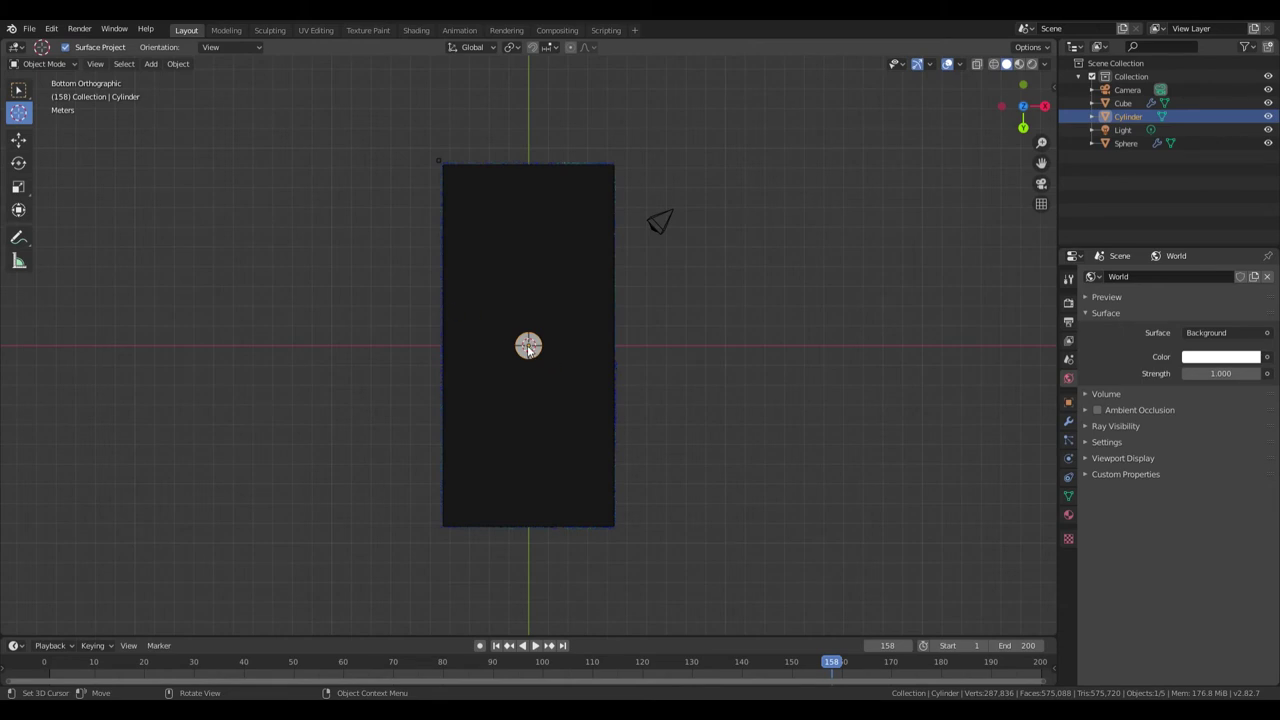
pyautogui.moveTo(787, 250); pyautogui.dragTo(931, 412, button='middle')
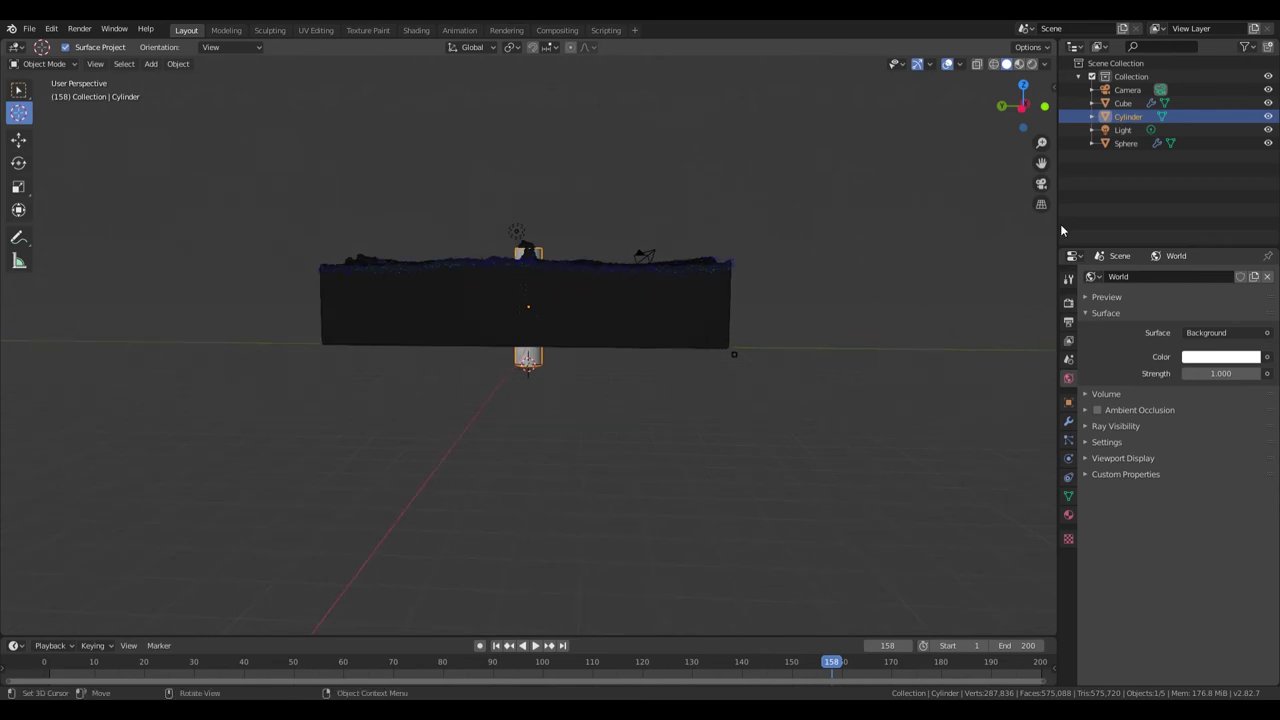
pyautogui.click(1023, 125)
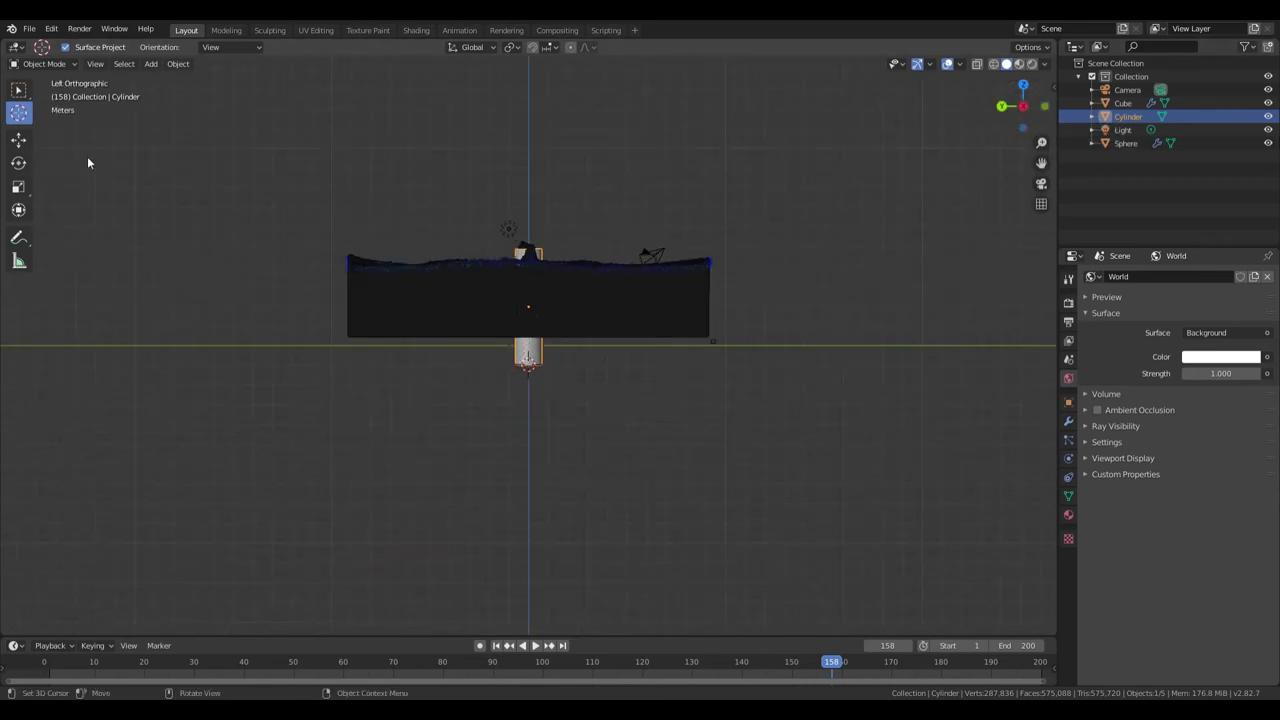
pyautogui.click(528, 335)
pyautogui.moveTo(749, 383); pyautogui.dragTo(700, 280, button='middle')
pyautogui.click(1025, 113)
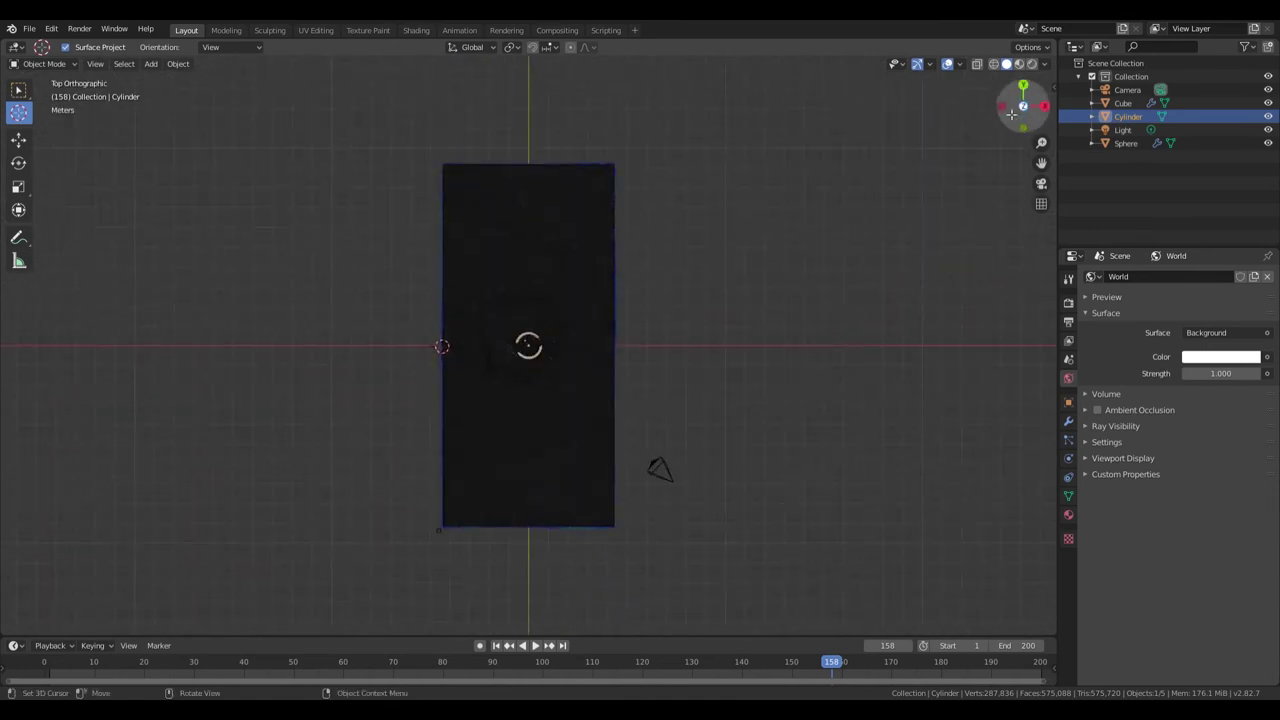
pyautogui.moveTo(946, 266); pyautogui.dragTo(977, 530, button='middle')
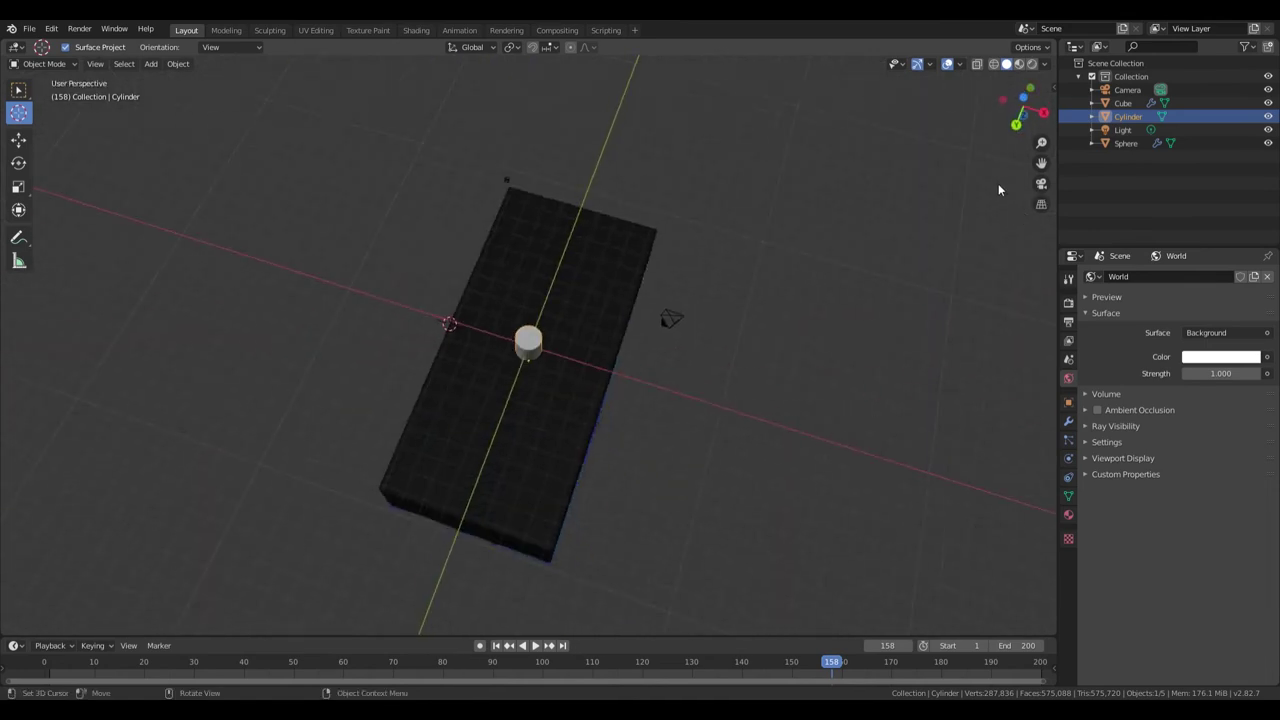
pyautogui.click(1026, 122)
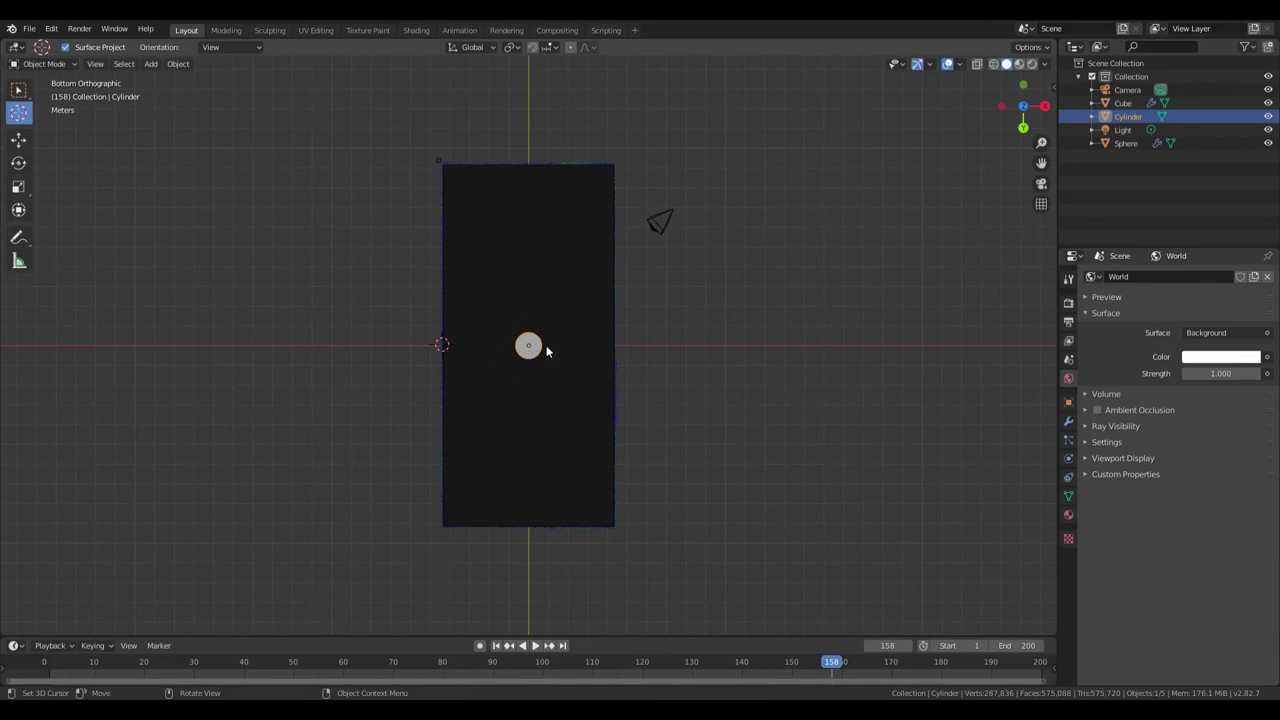
pyautogui.moveTo(543, 349); pyautogui.dragTo(769, 400, button='middle')
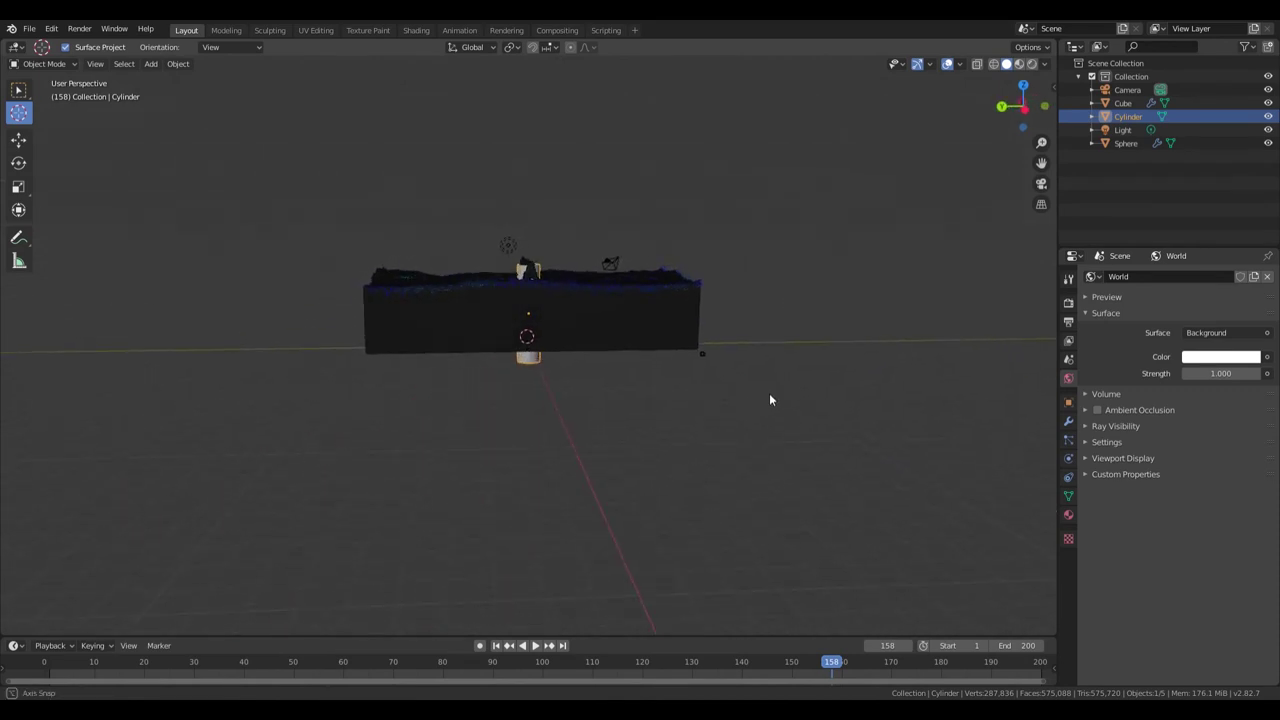
# - Add a plane at the 3D cursor and scale it up to about 284 m per side as the ground
pyautogui.hotkey('shift', 'a')
pyautogui.moveTo(630, 363)
pyautogui.click(722, 363)
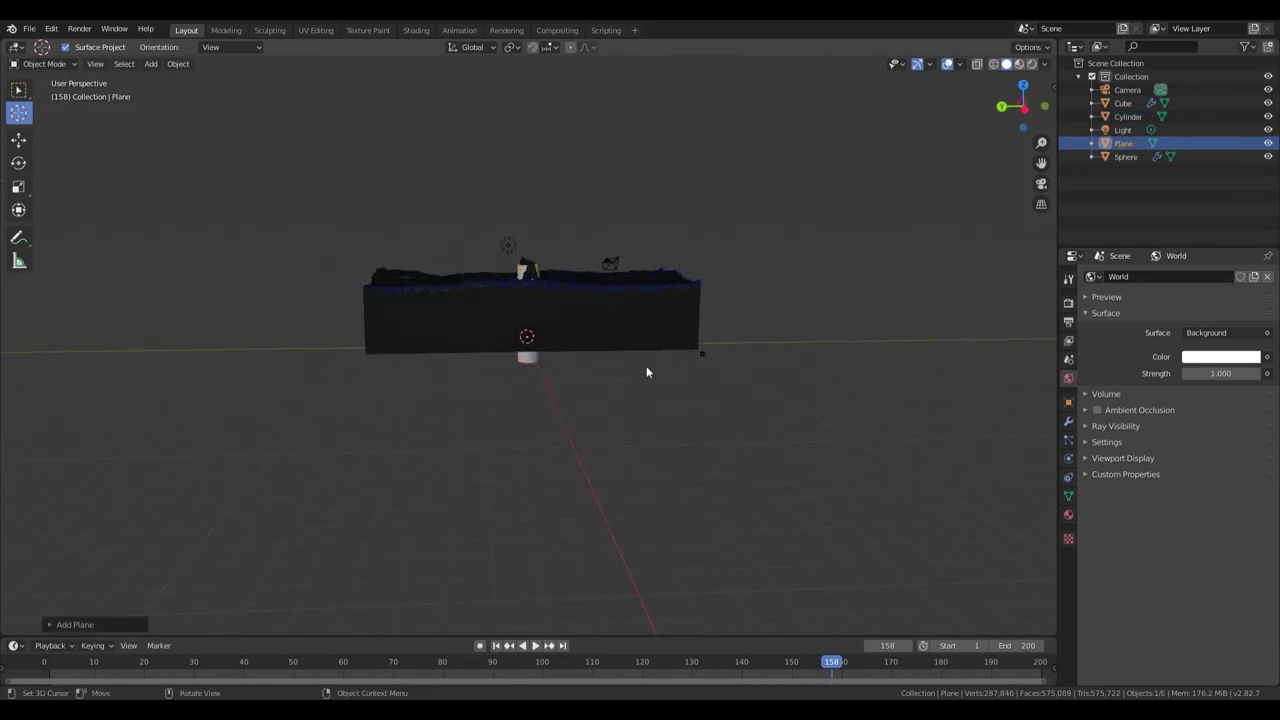
pyautogui.press('s')
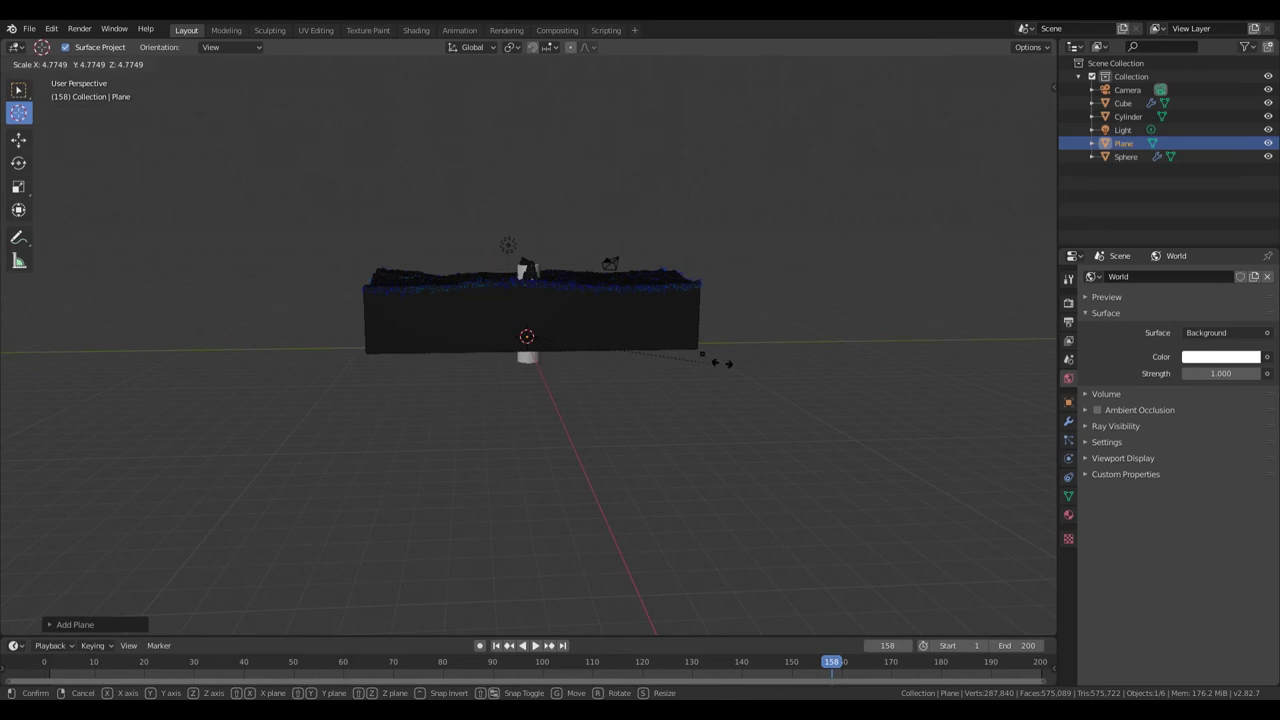
pyautogui.click(597, 353)
pyautogui.moveTo(597, 353); pyautogui.dragTo(849, 338, button='middle')
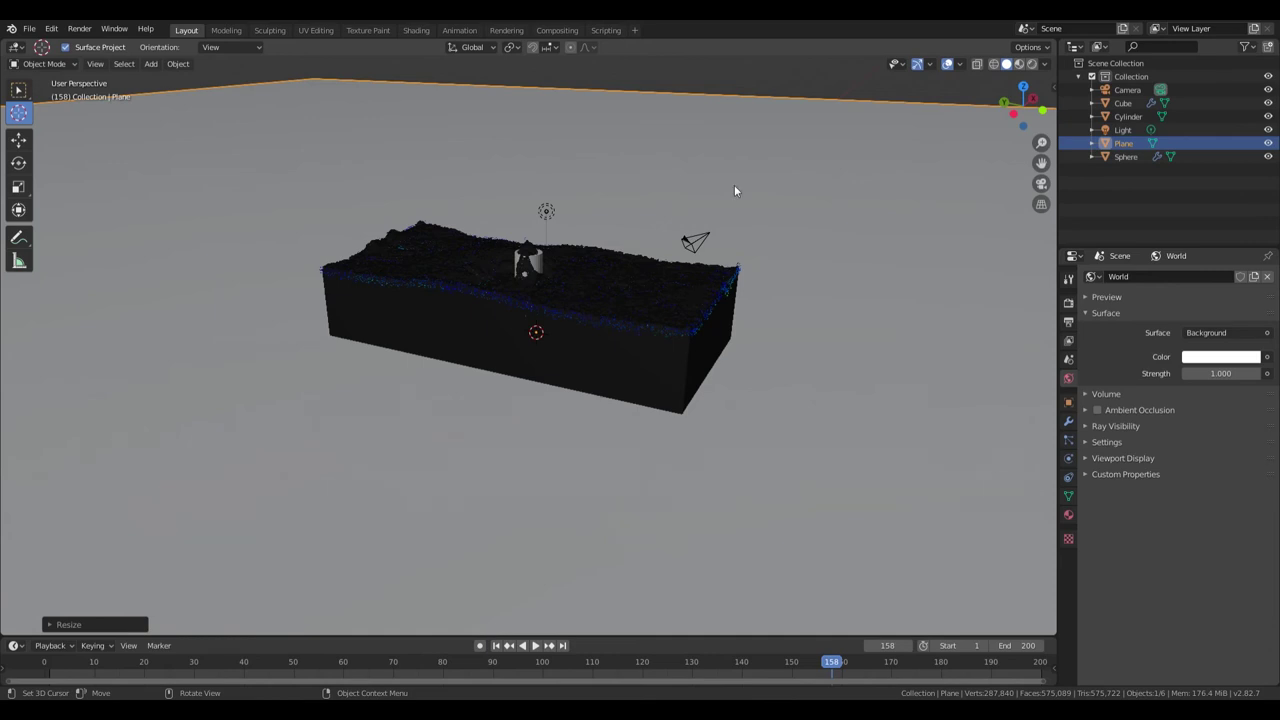
# - Inspect the water tank on the ground plane in rendered shading from several angles, pausing and resuming the viewport render
pyautogui.click(1031, 64)
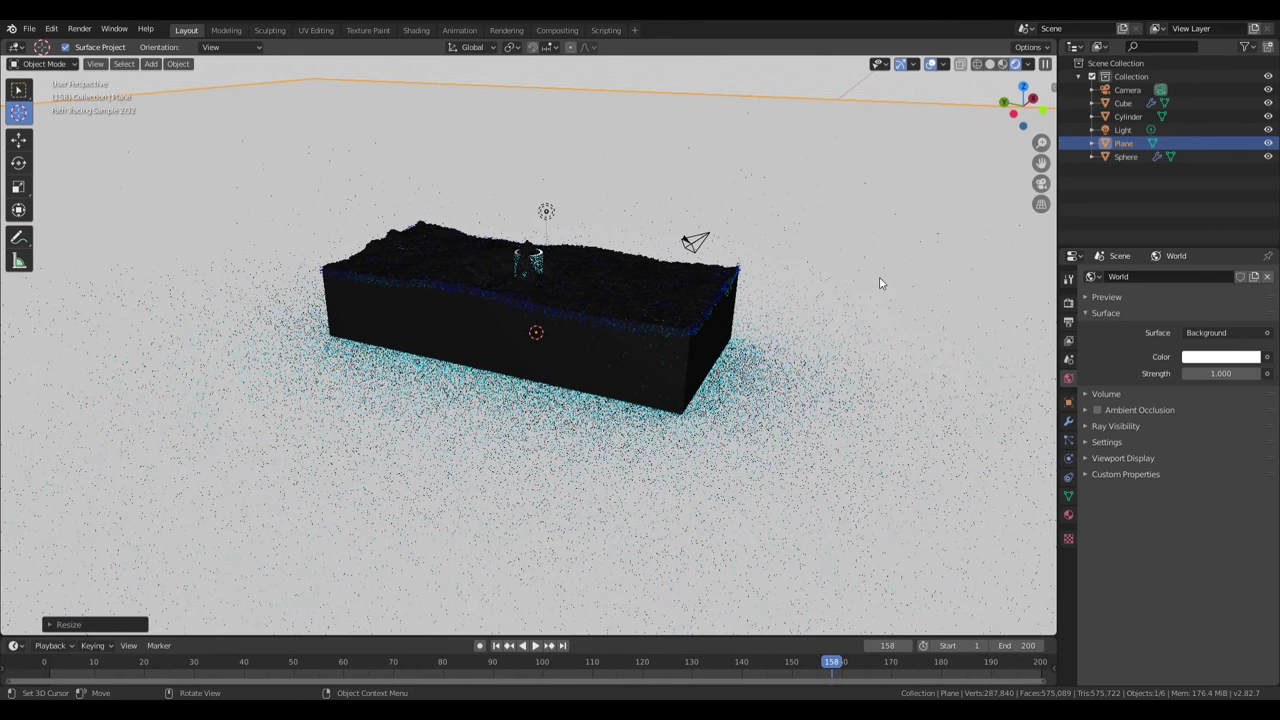
pyautogui.click(1045, 64)
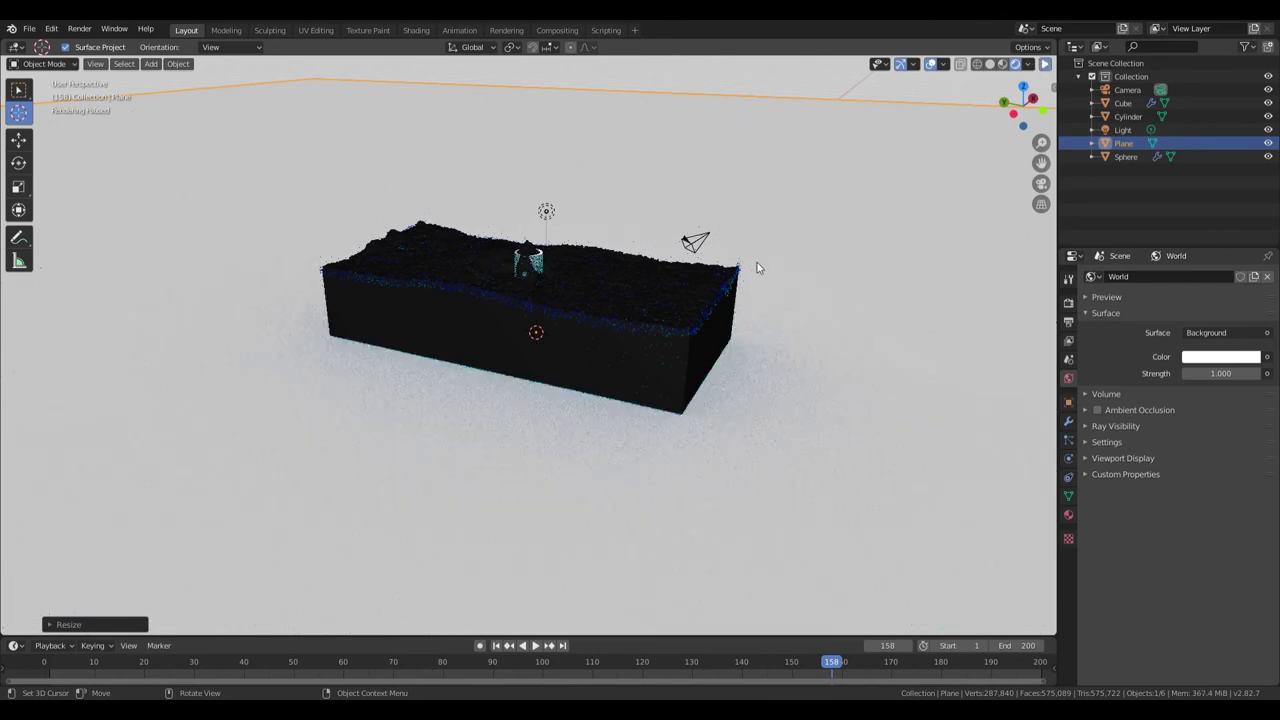
pyautogui.moveTo(757, 268); pyautogui.dragTo(848, 283, button='middle')
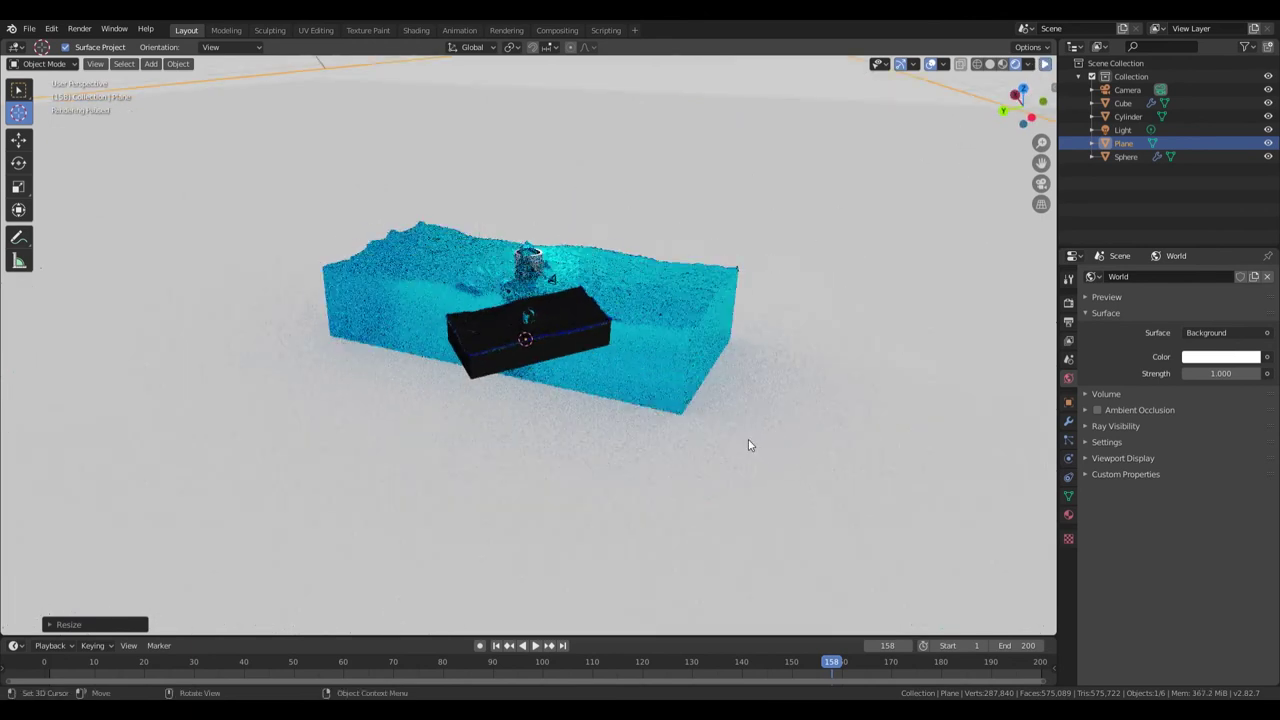
pyautogui.moveTo(748, 445); pyautogui.dragTo(600, 406, button='middle')
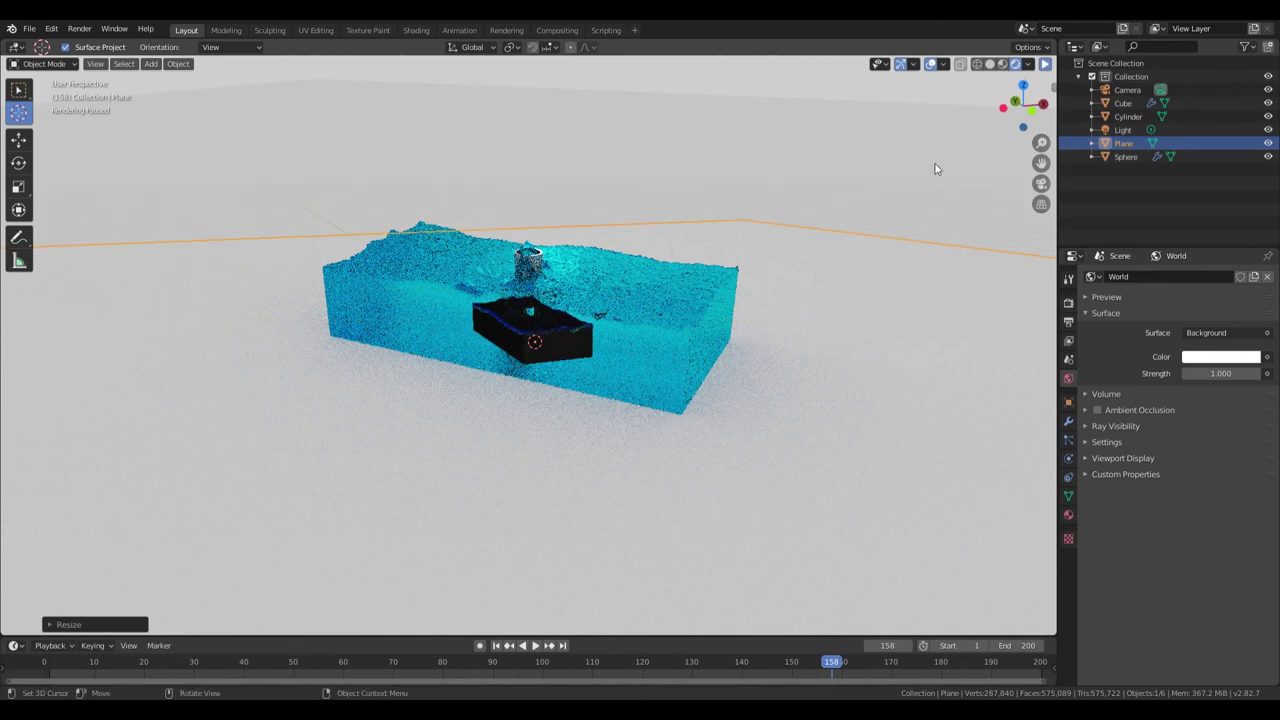
pyautogui.click(1045, 64)
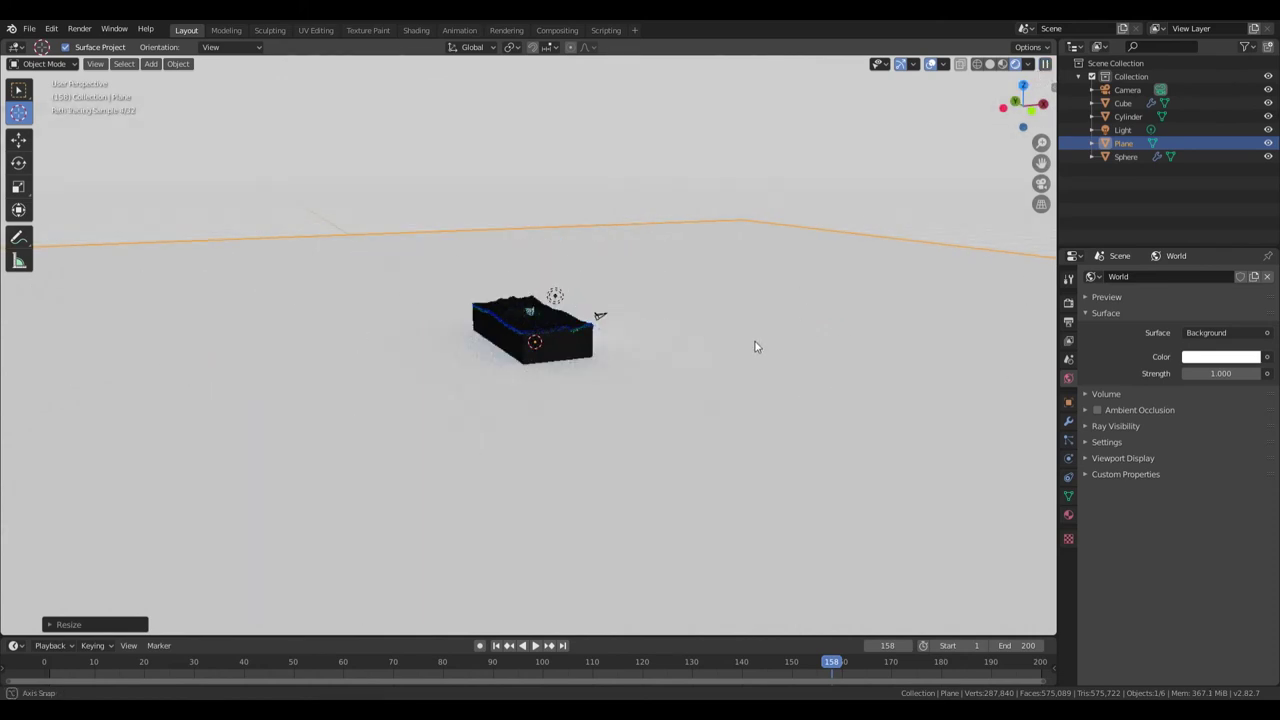
pyautogui.scroll(5, 757, 352)
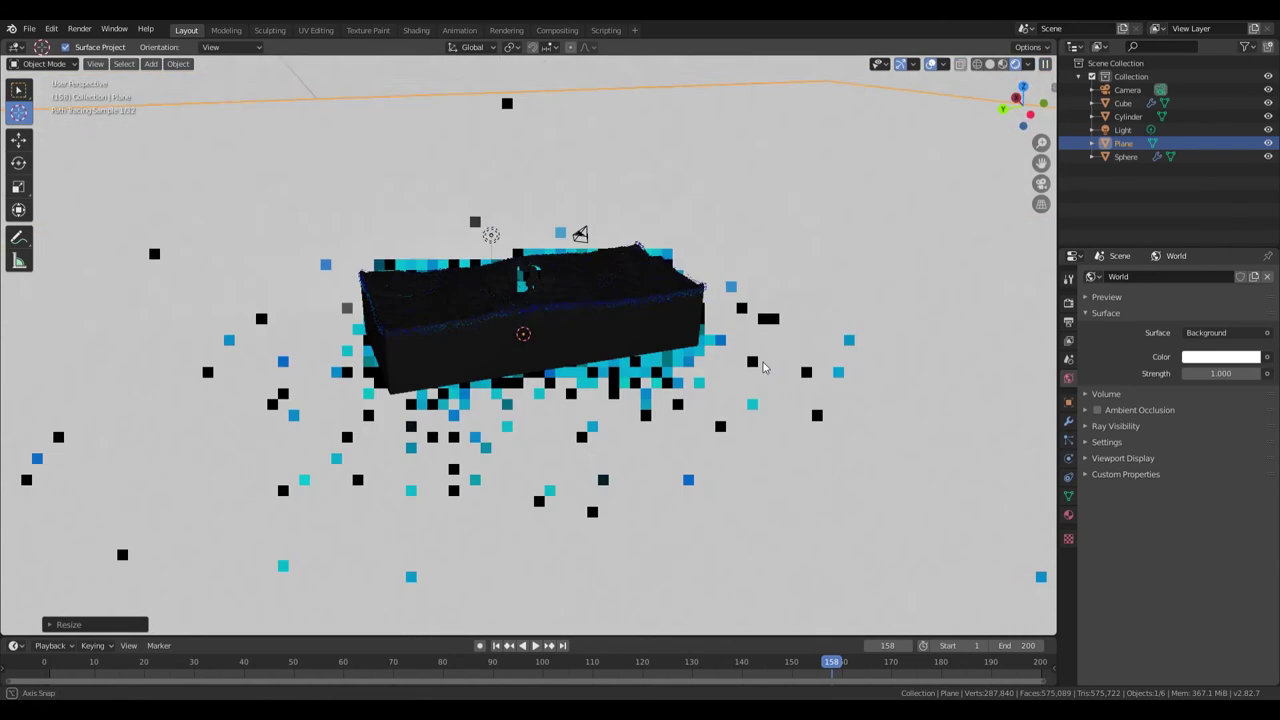
pyautogui.moveTo(763, 368); pyautogui.dragTo(715, 362, button='middle')
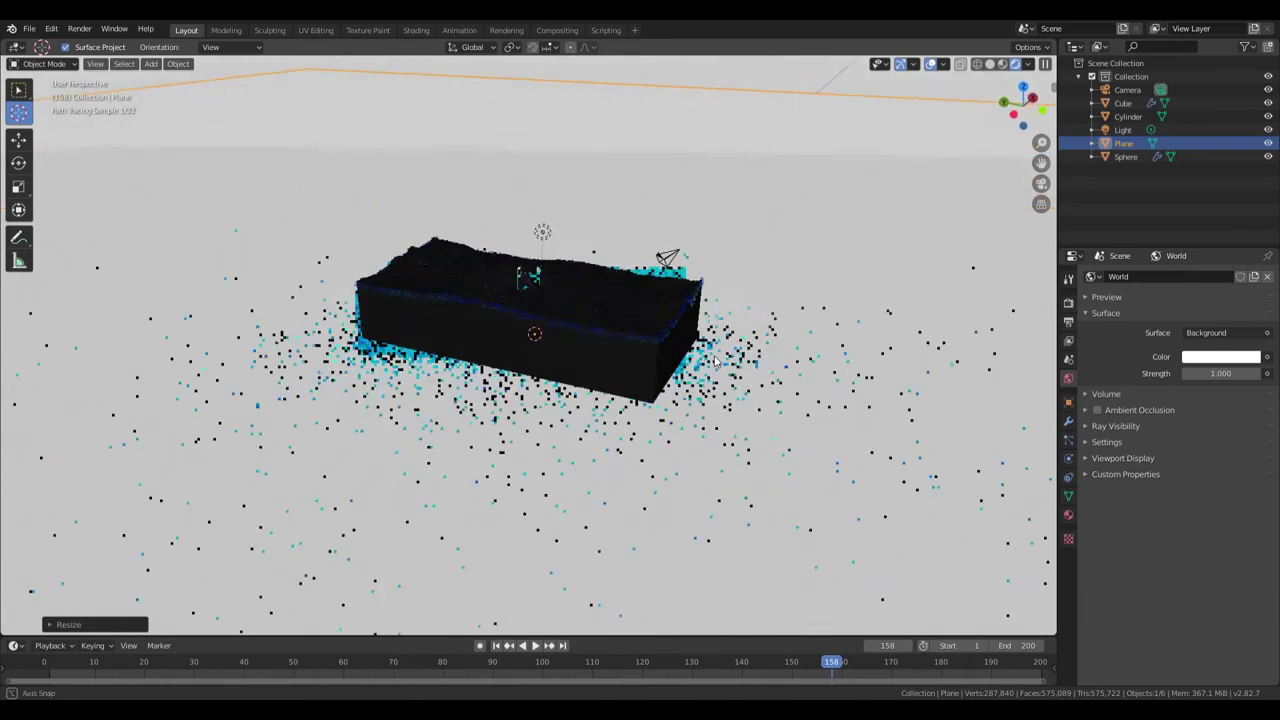
# - Look through the camera, enable Lock Camera to View, and frame the whole water tank, checking the shot with overlays hidden
pyautogui.click(1042, 184)
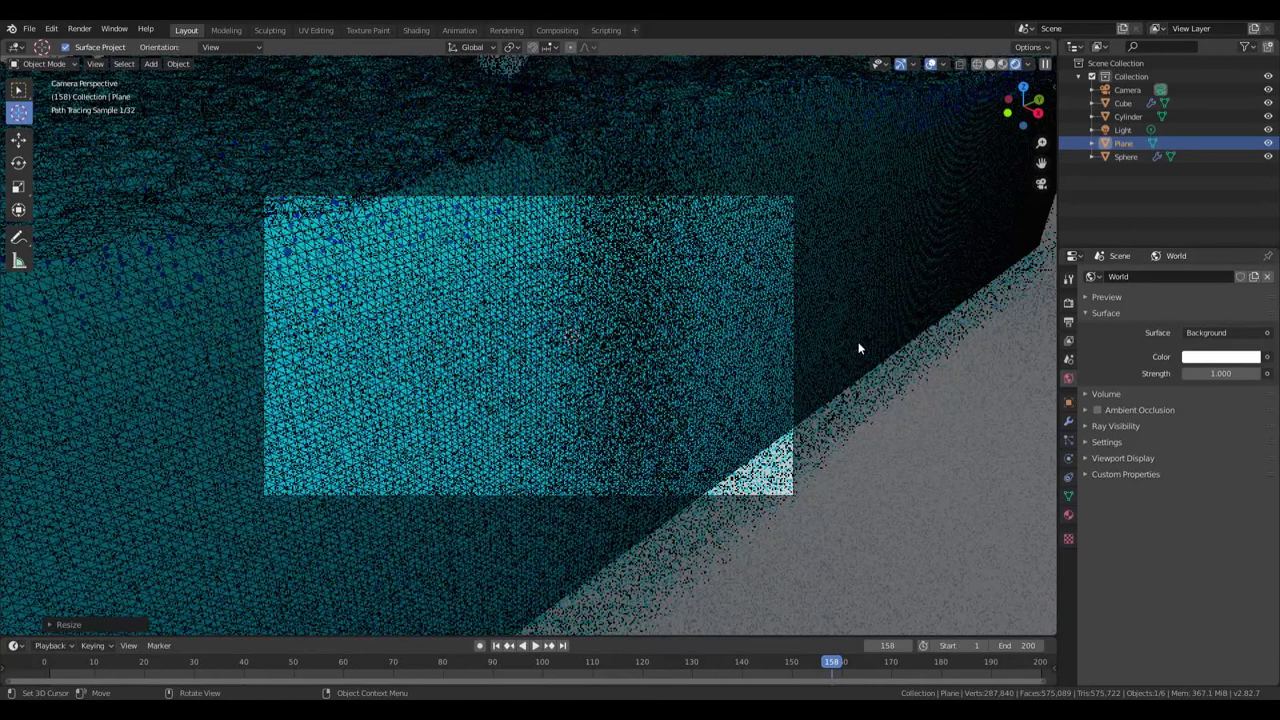
pyautogui.press('n')
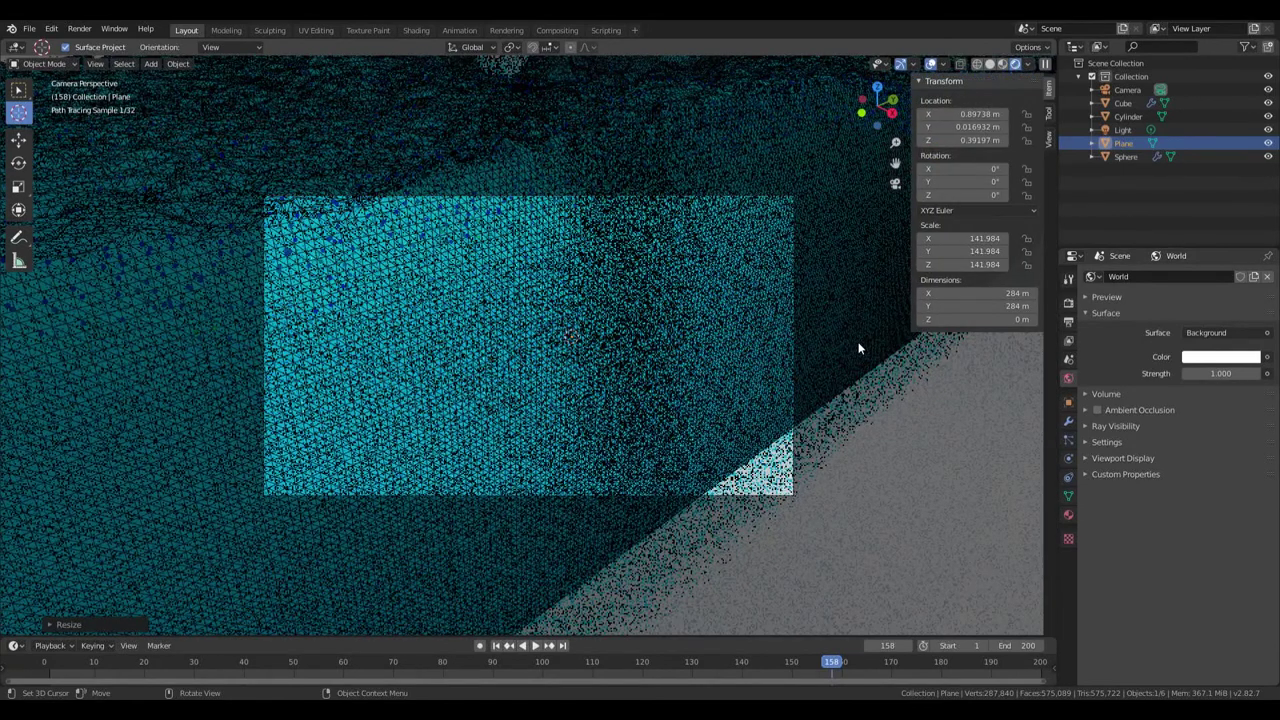
pyautogui.click(1048, 137)
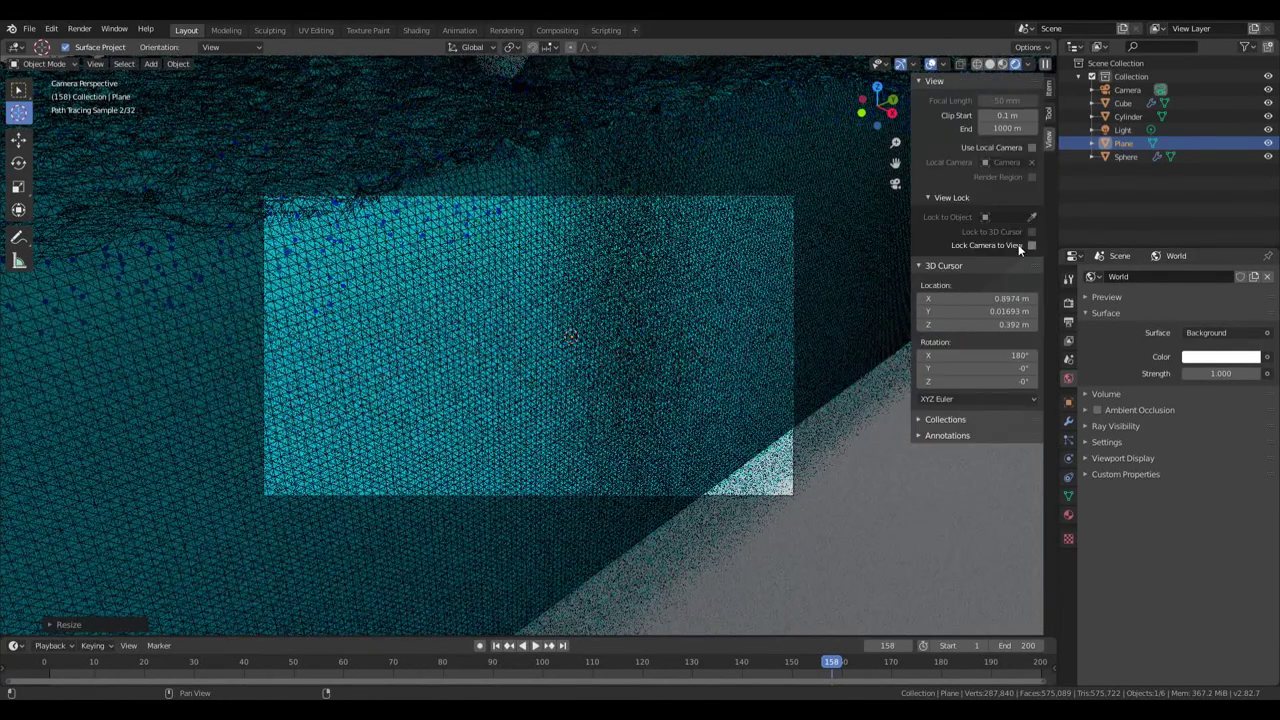
pyautogui.click(1031, 245)
pyautogui.moveTo(793, 331); pyautogui.dragTo(864, 350, button='middle')
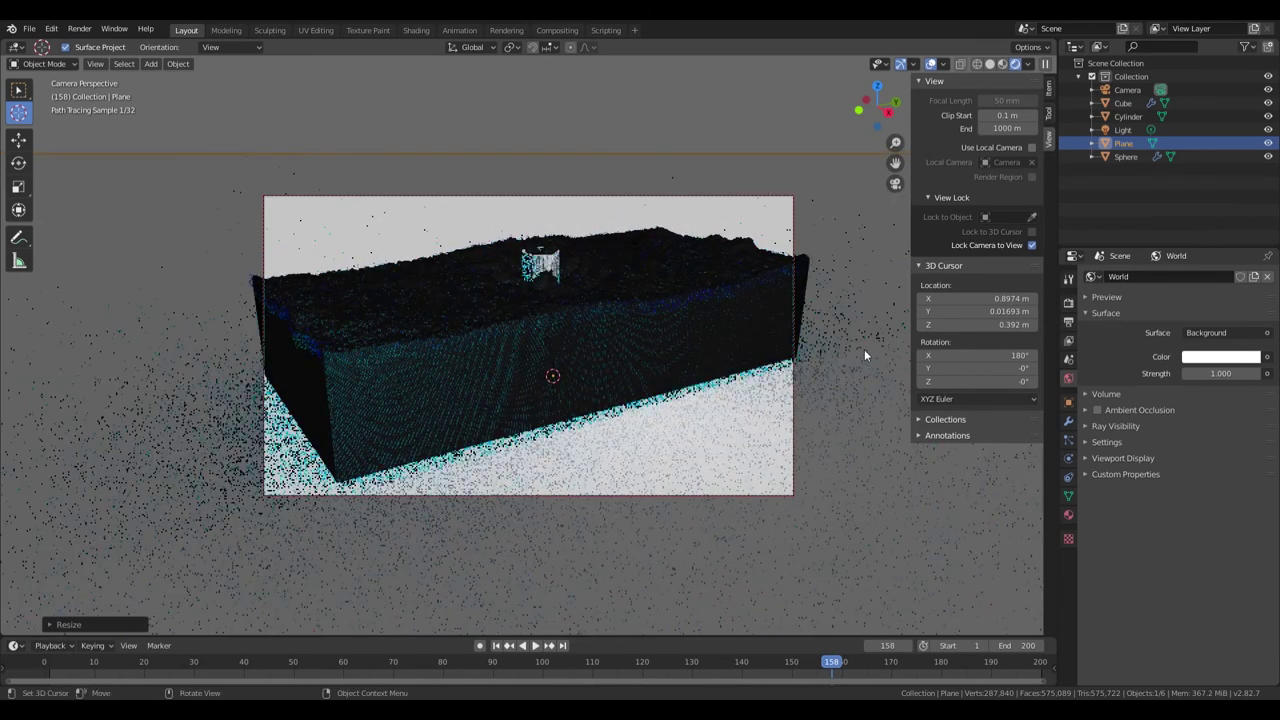
pyautogui.hotkey('shift', 'alt', 'z')
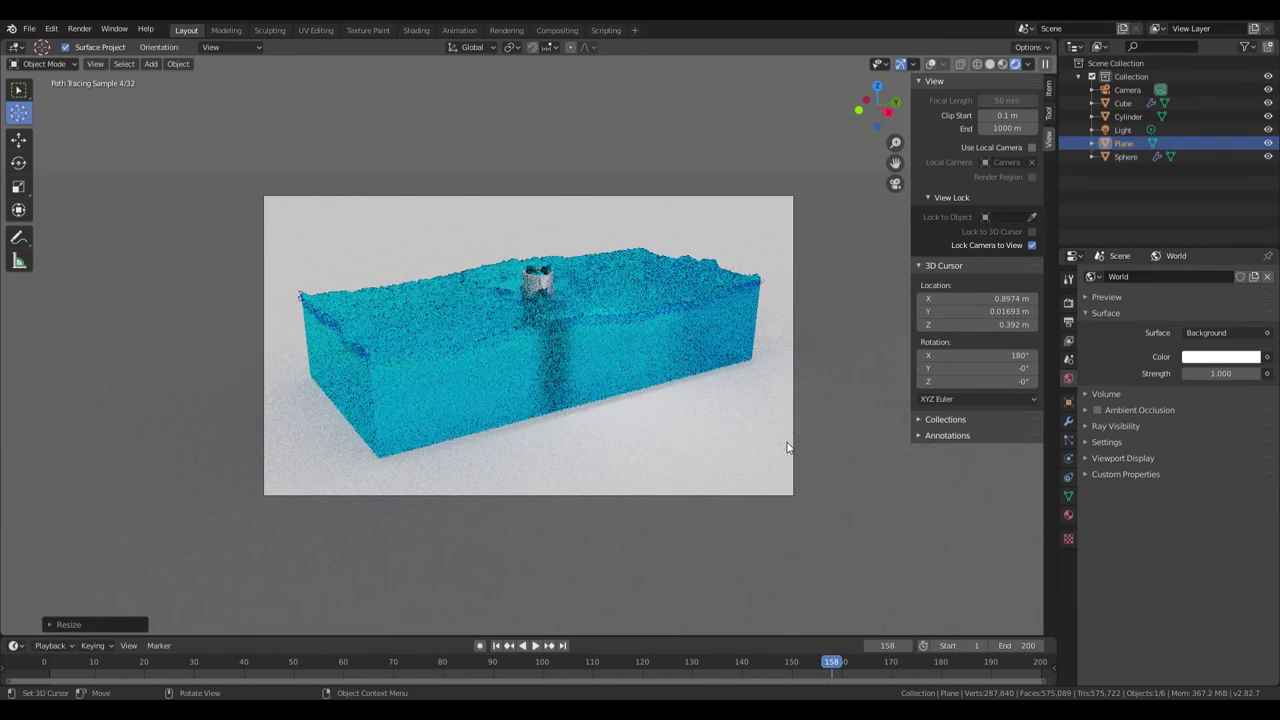
pyautogui.click(931, 64)
pyautogui.click(794, 252)
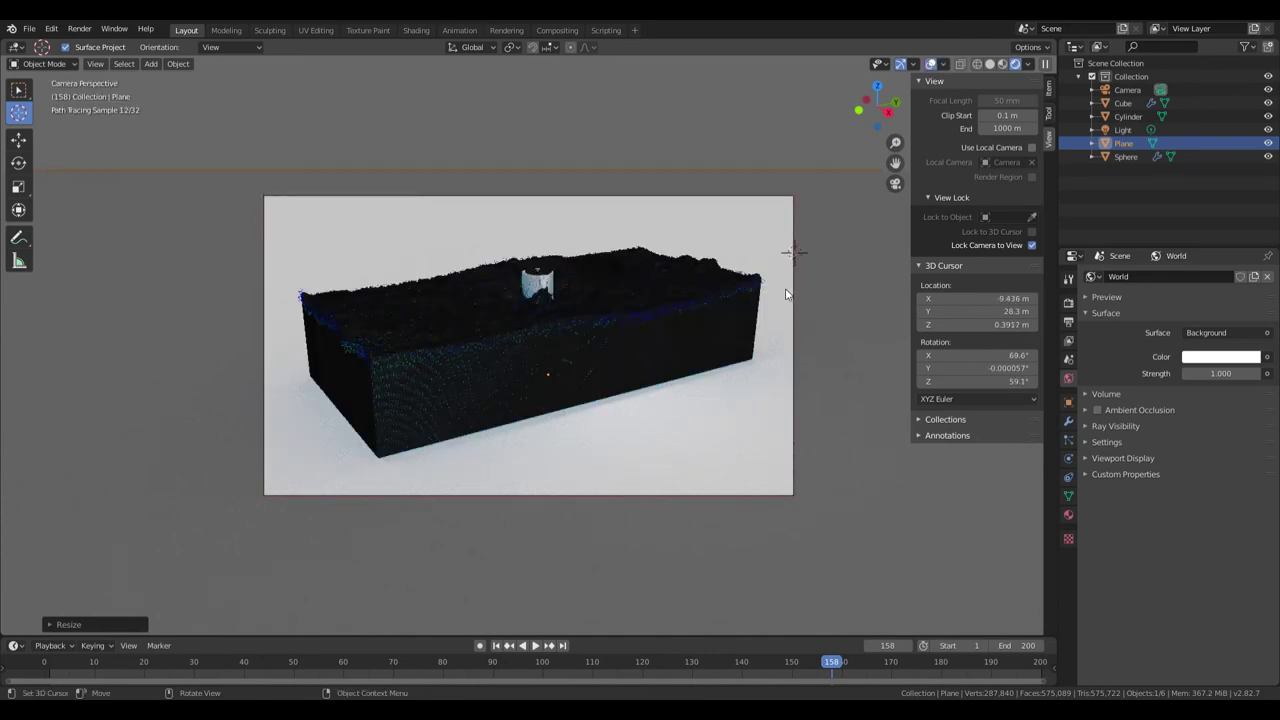
# - Set the camera's clip end to 10000 m and hide the viewport overlays
pyautogui.click(17, 90)
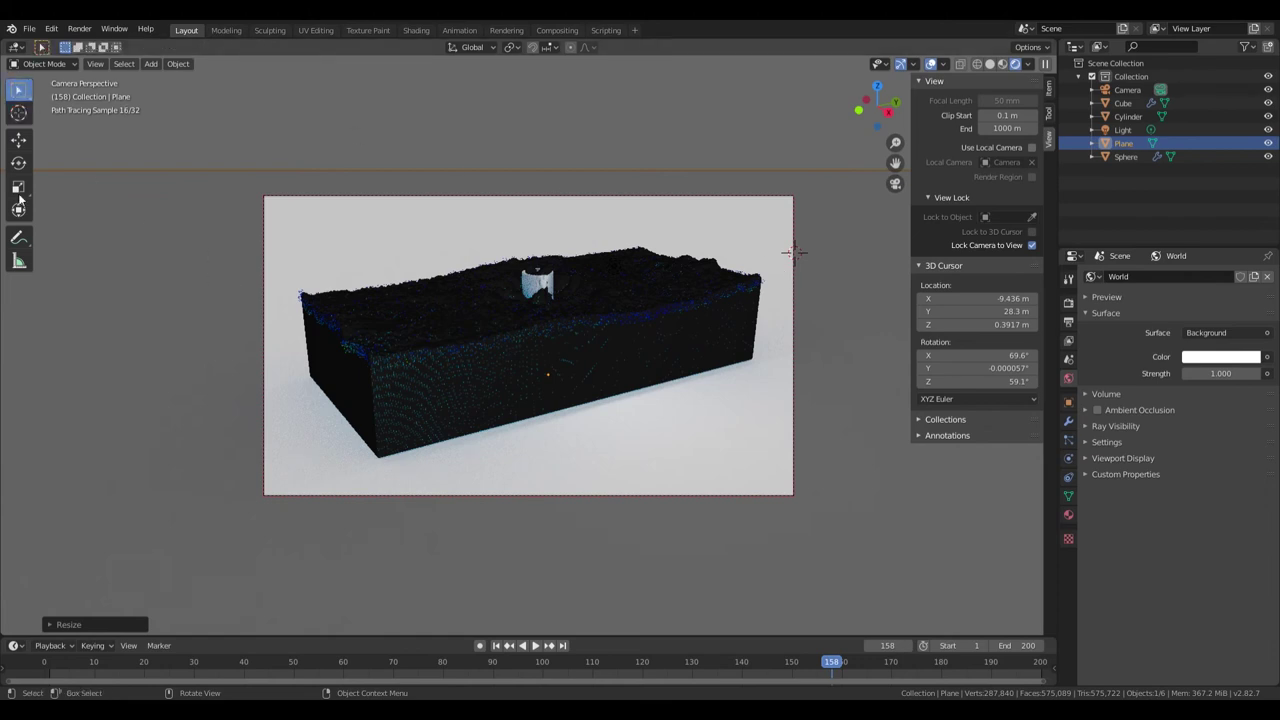
pyautogui.click(603, 495)
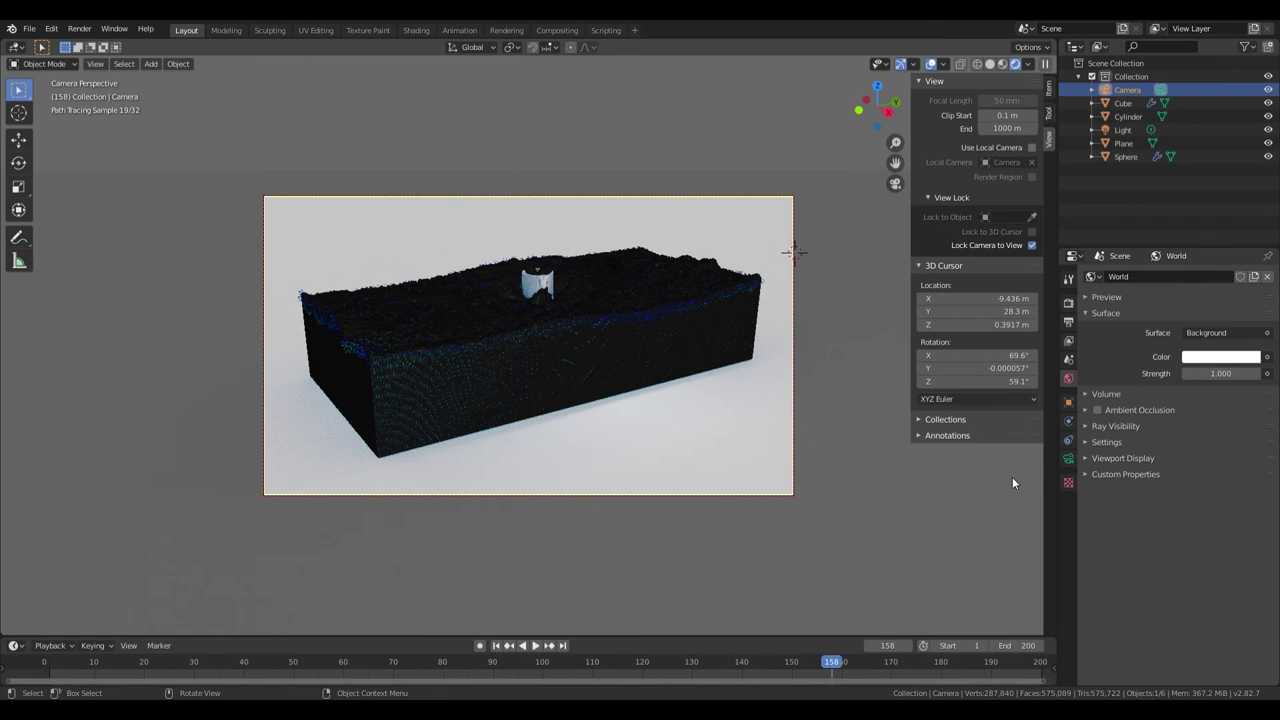
pyautogui.click(1068, 461)
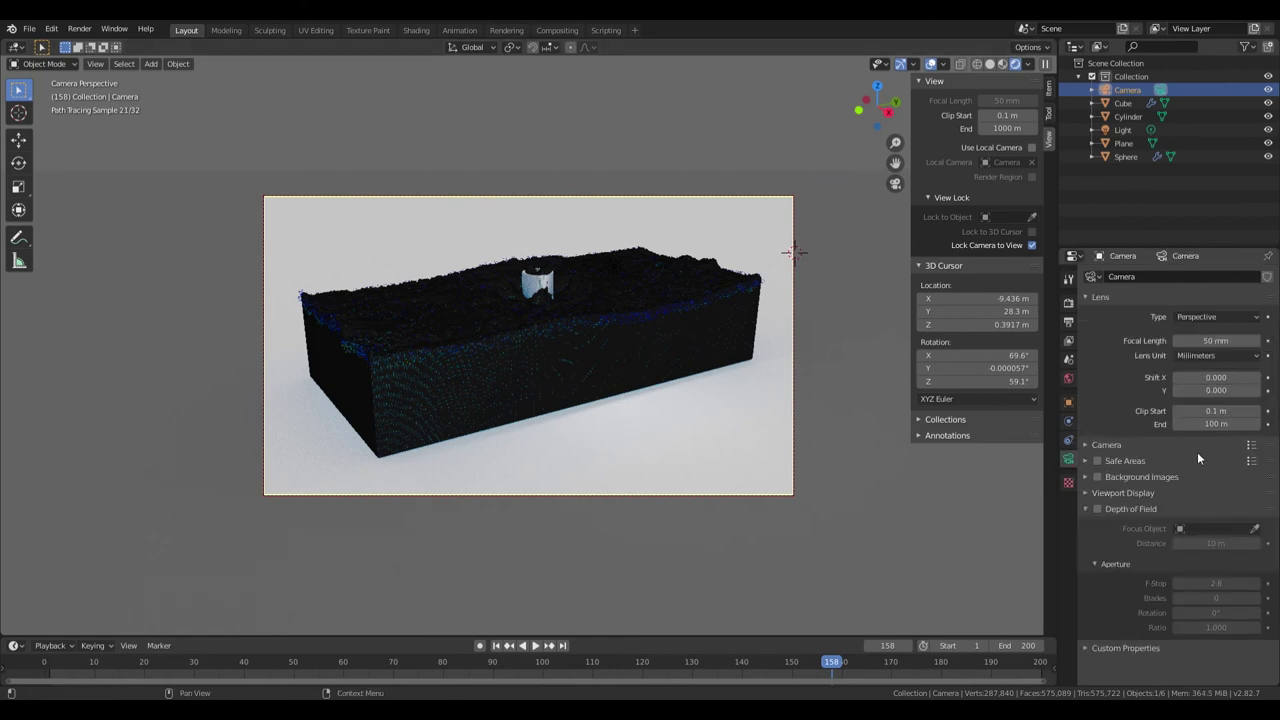
pyautogui.click(1225, 424)
pyautogui.write('10000')
pyautogui.press('Return')
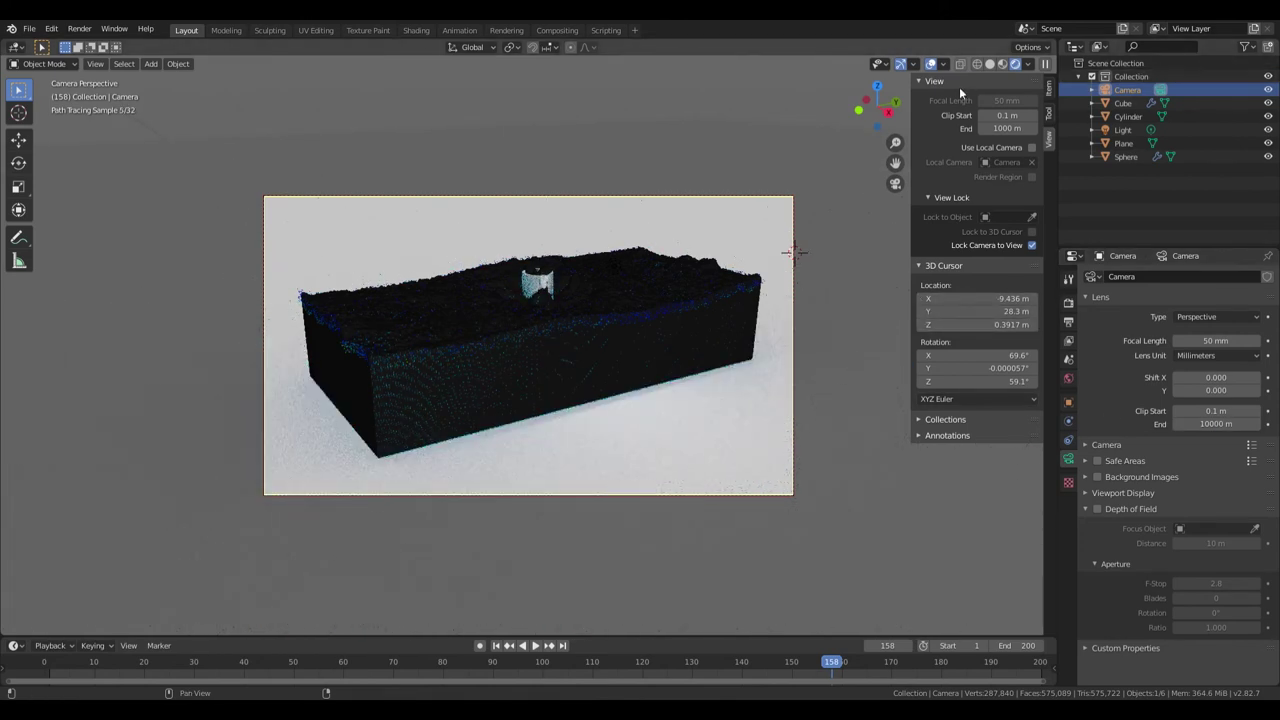
pyautogui.click(932, 65)
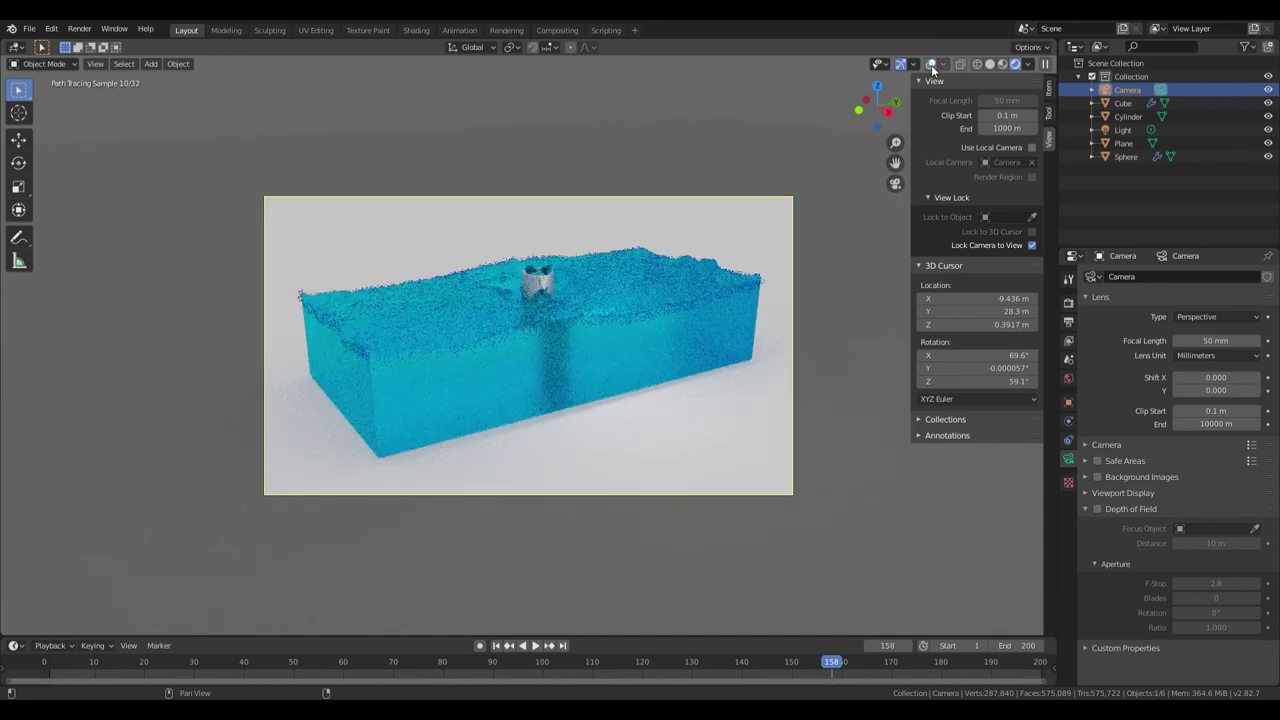
# - Hide the viewport sidebar and set the render output's file format to AVI JPEG
pyautogui.press('n')
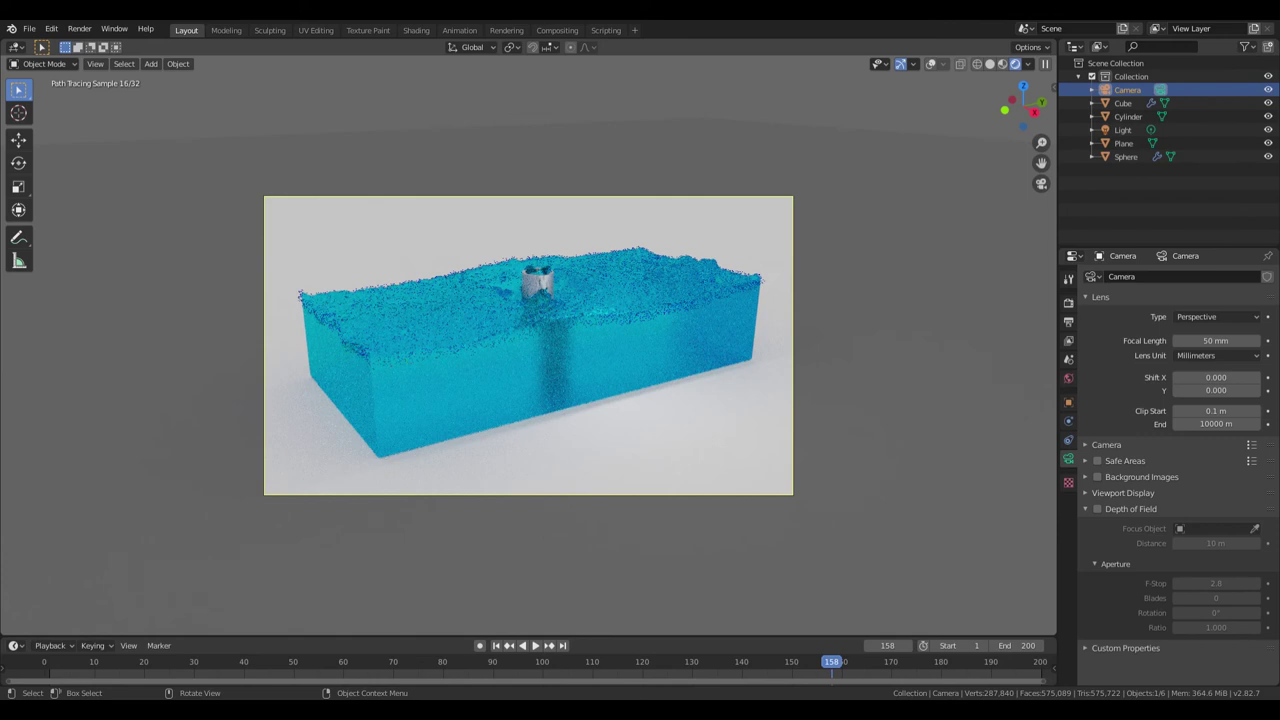
pyautogui.click(52, 29)
pyautogui.click(154, 219)
pyautogui.click(1068, 321)
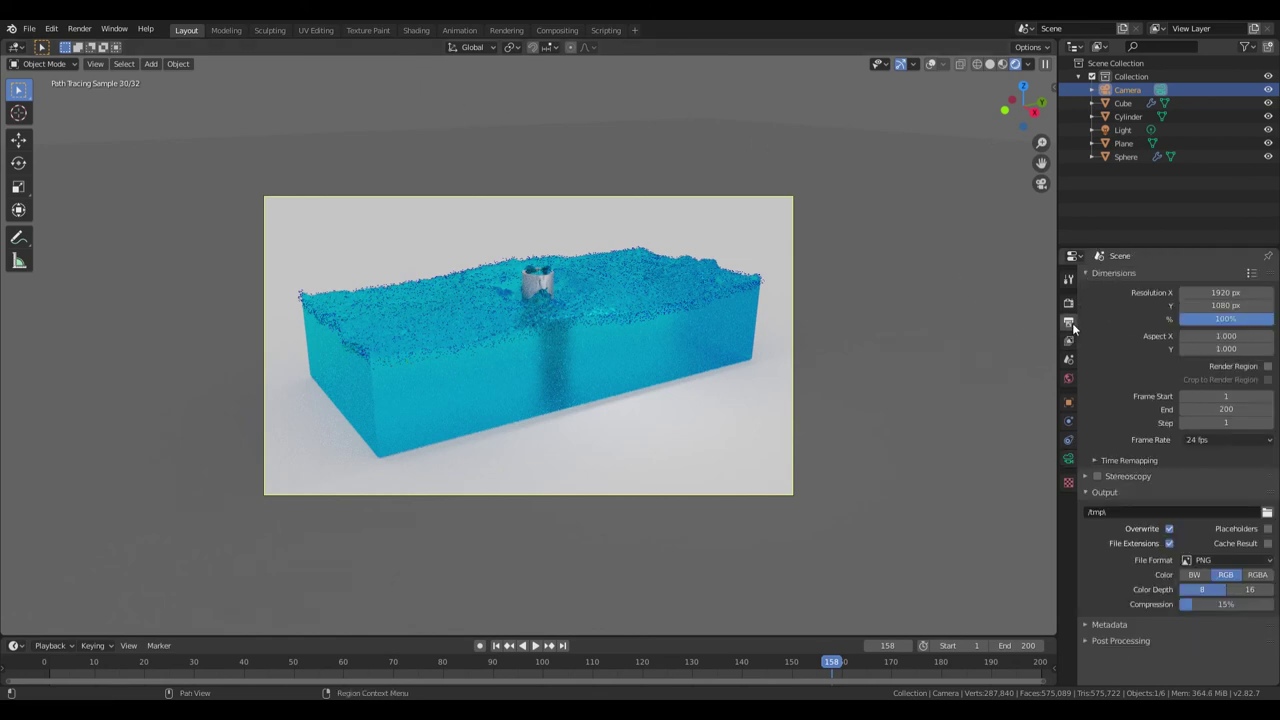
pyautogui.click(1240, 560)
pyautogui.click(1239, 457)
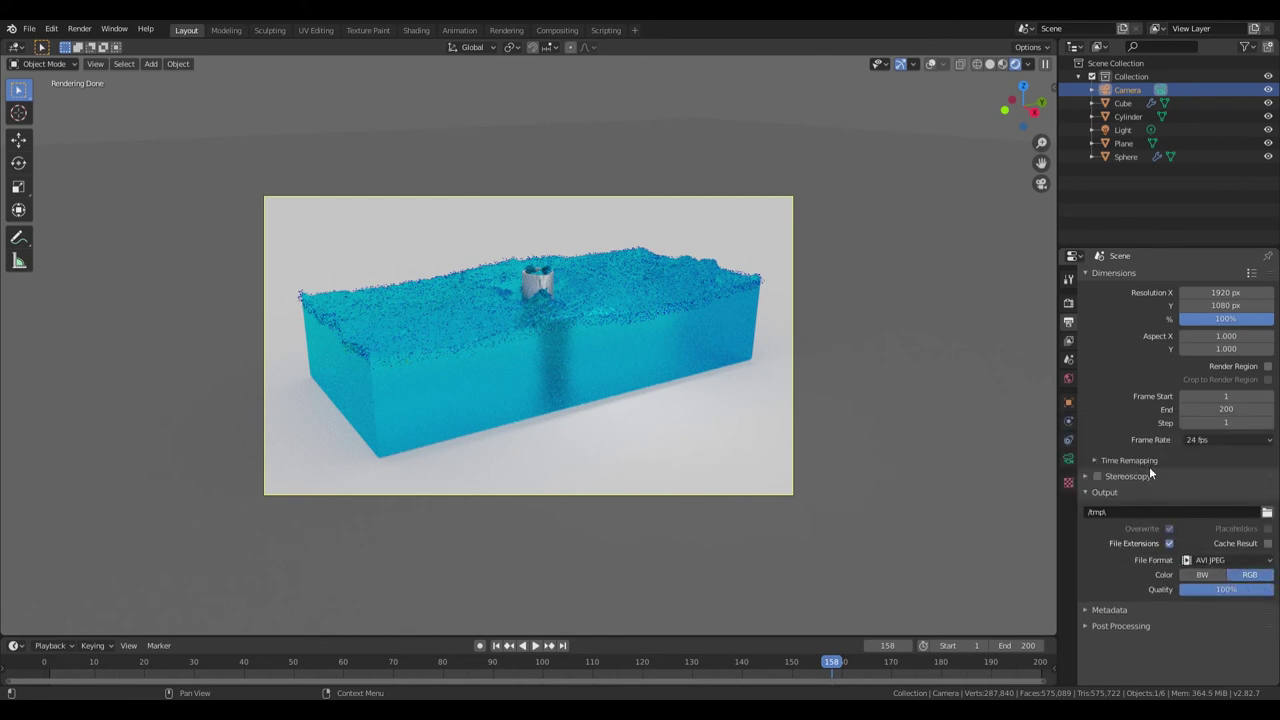
# - Name the render output file water in the tmp folder, giving the path C:\tmp\water
pyautogui.click(1155, 513)
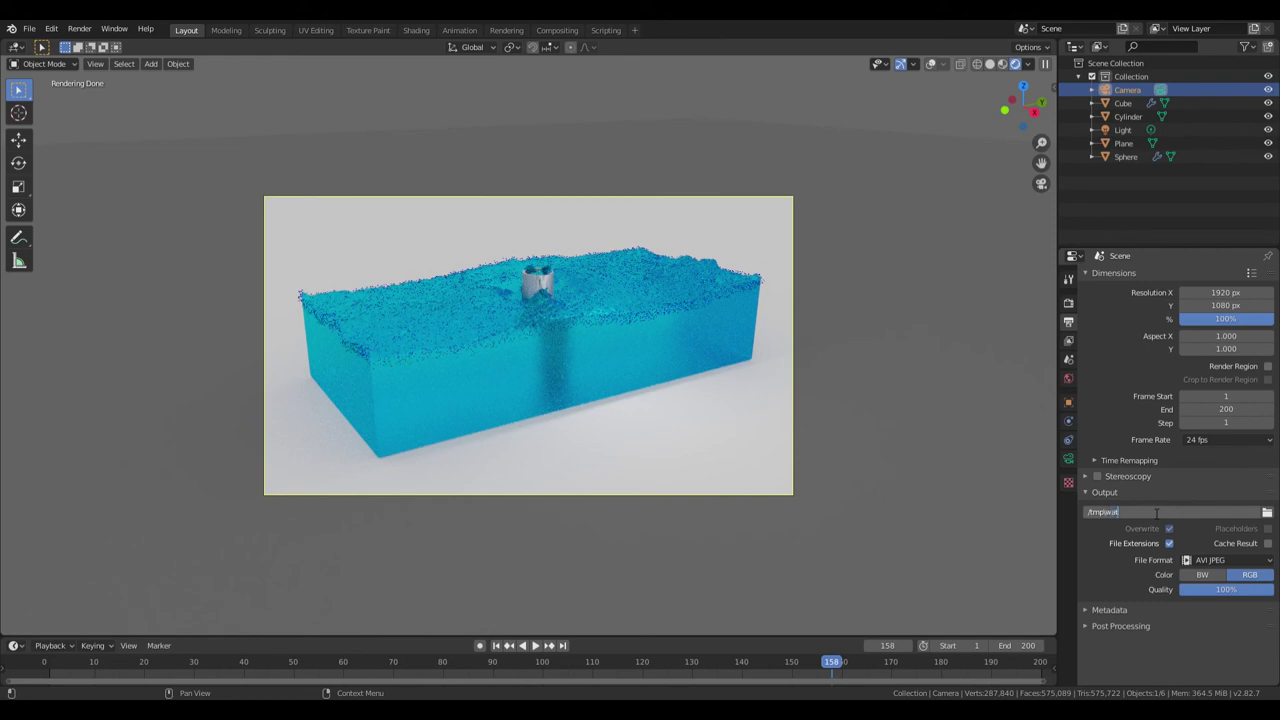
pyautogui.write('water')
pyautogui.press('Return')
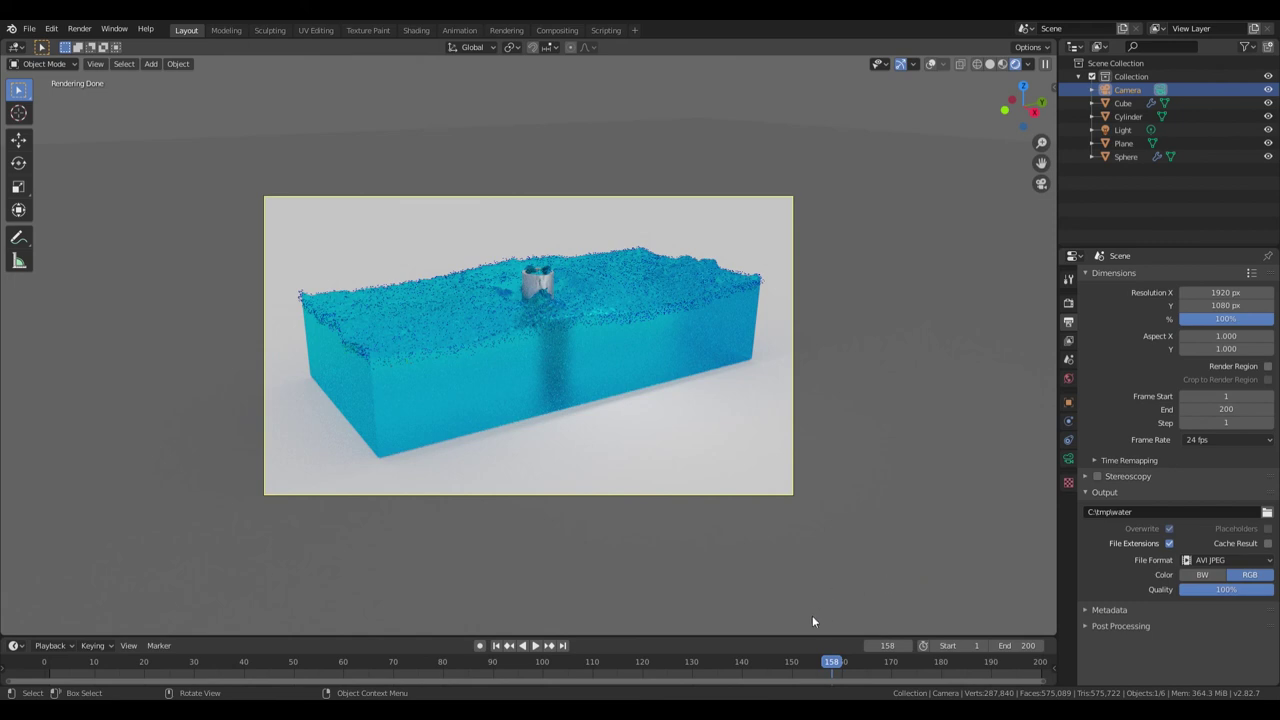
# - Start rendering the full water animation
pyautogui.click(80, 29)
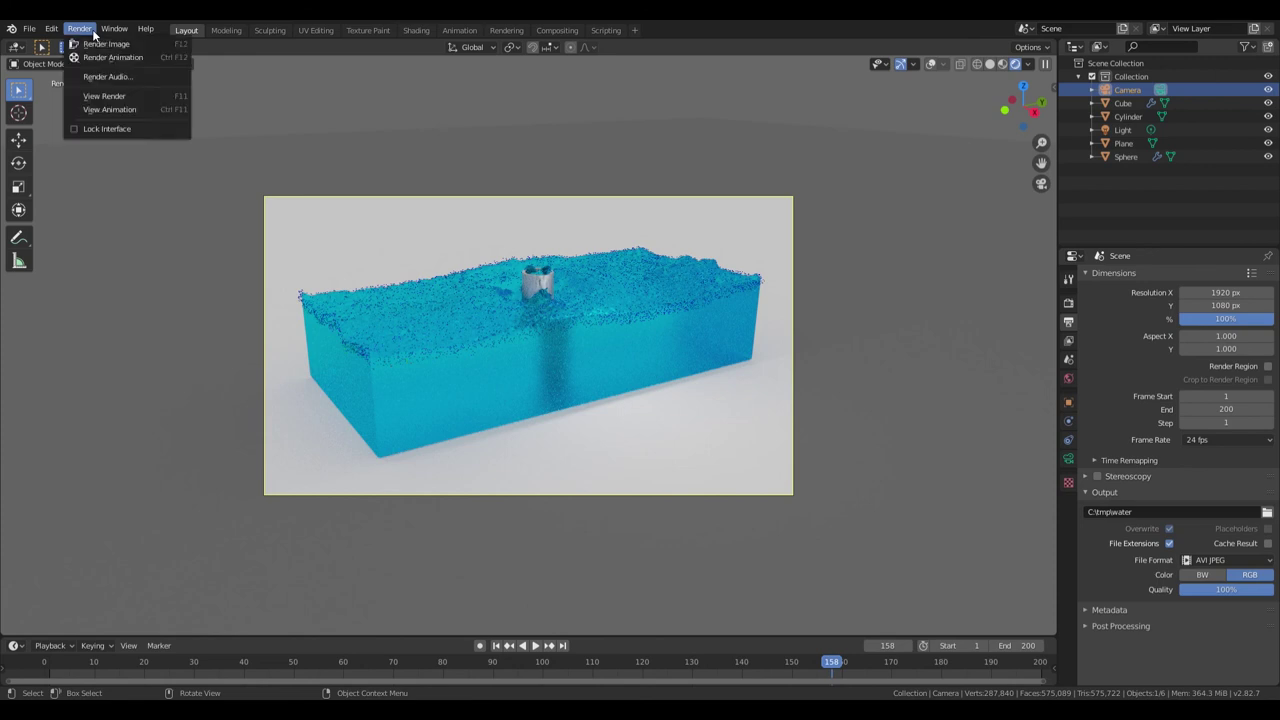
pyautogui.click(31, 30)
pyautogui.click(31, 30)
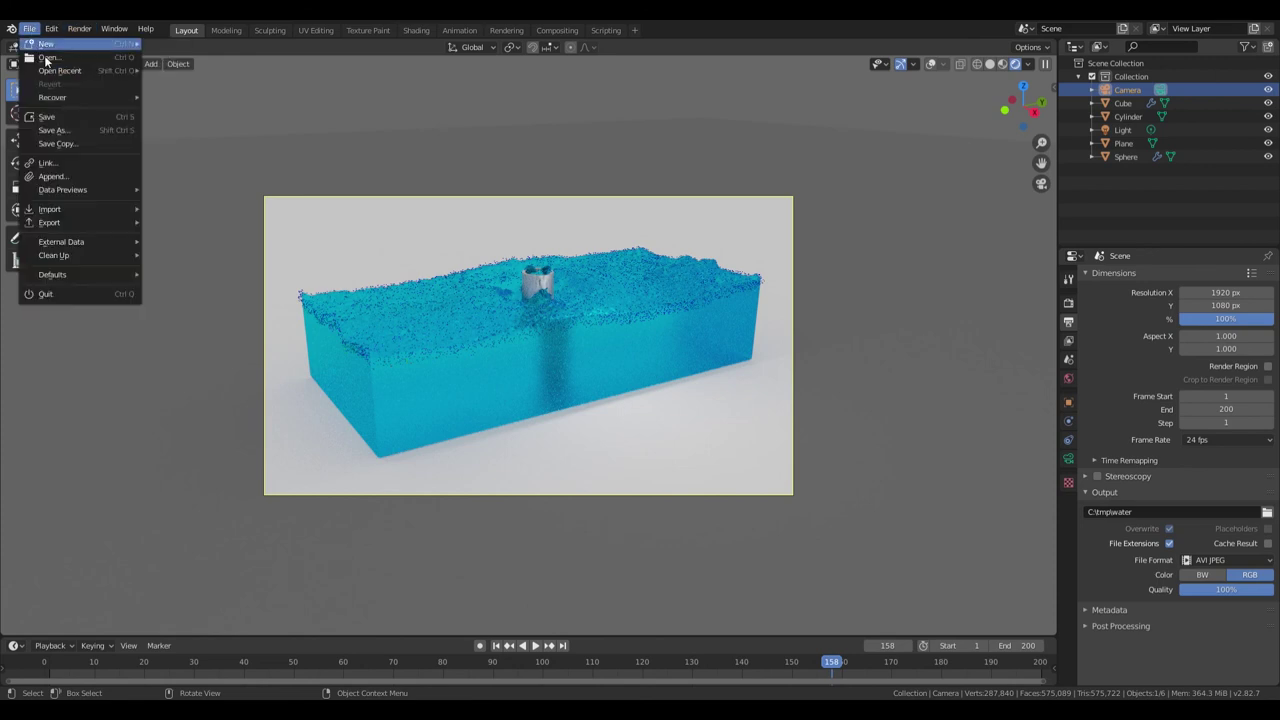
pyautogui.press('Escape')
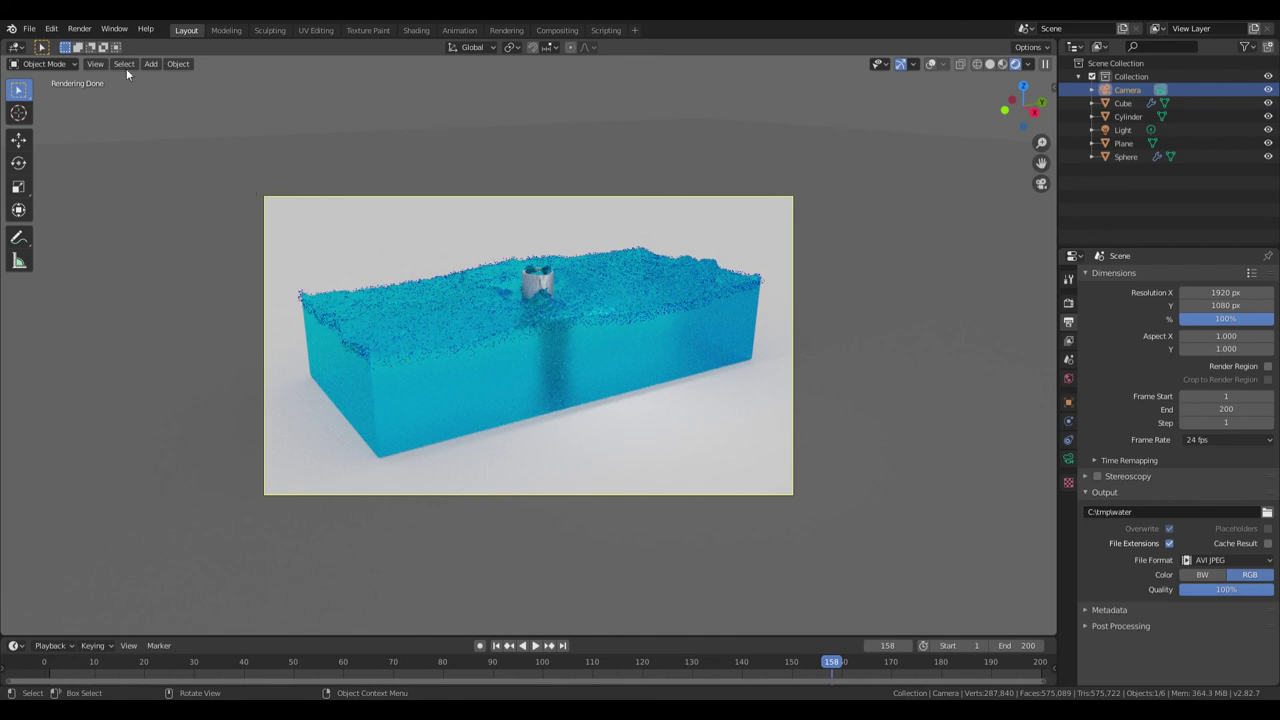
pyautogui.click(79, 29)
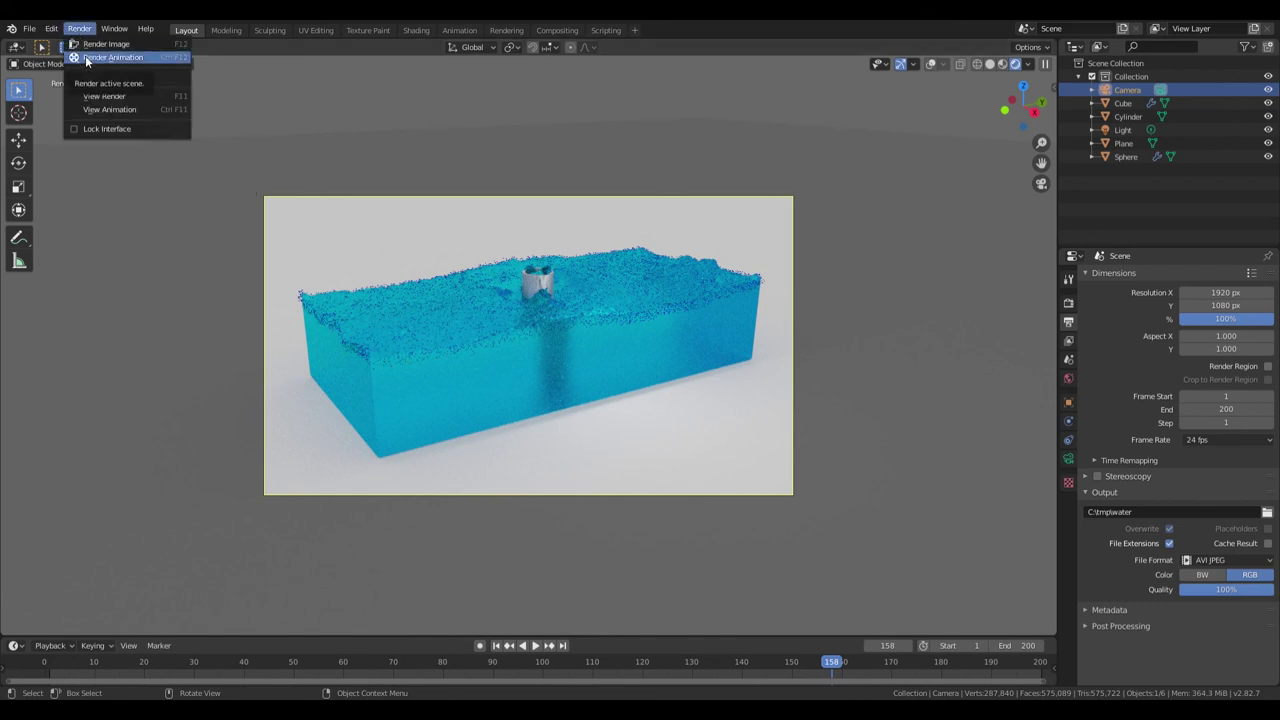
pyautogui.click(85, 57)
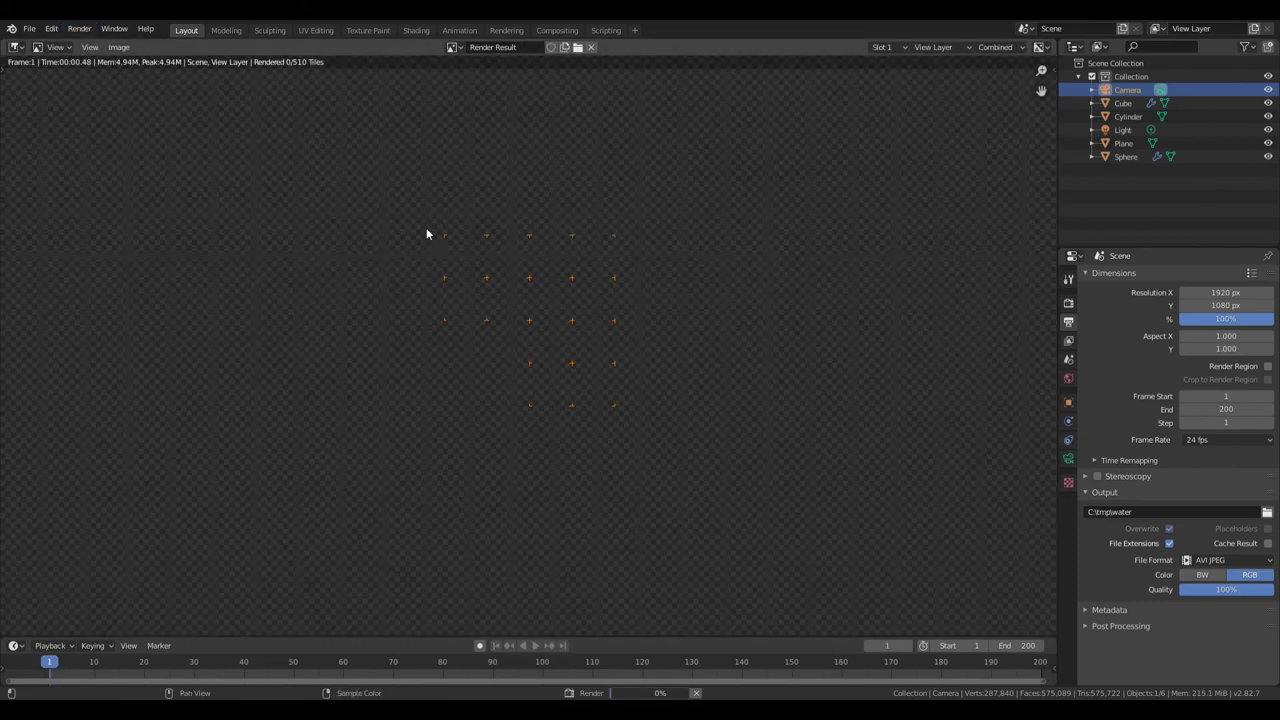